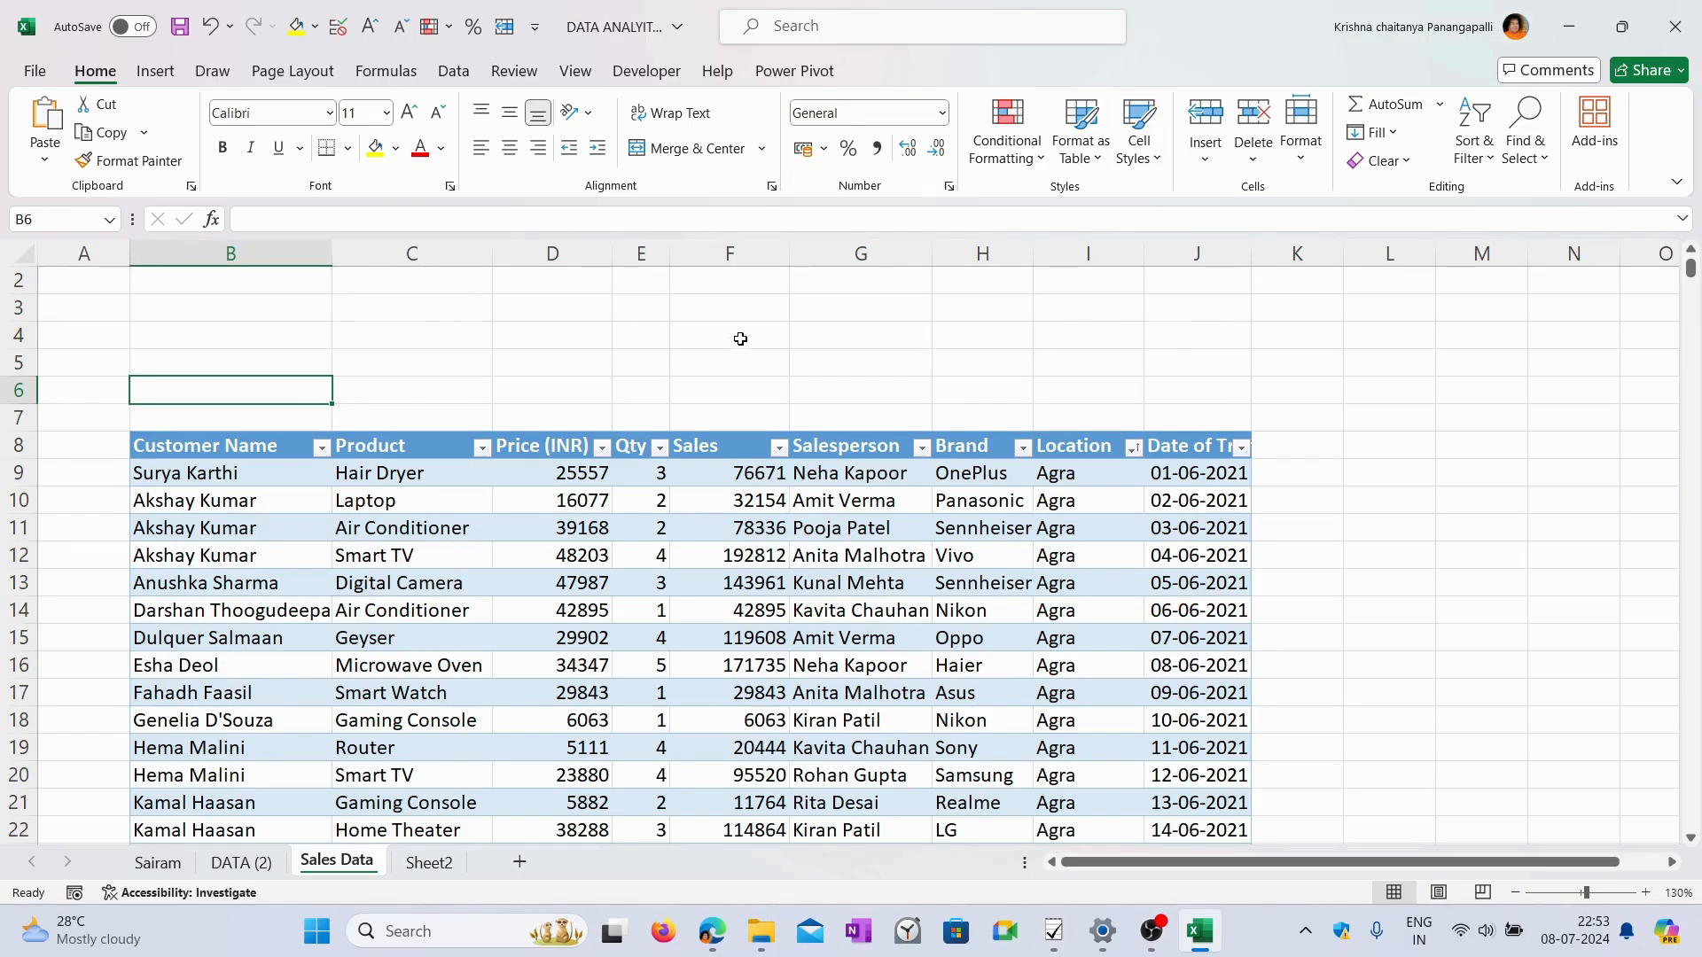
Insert a new column between Sales and Salesperson in the sales table and head it Running Total.
scroll(739, 328, down, 1)
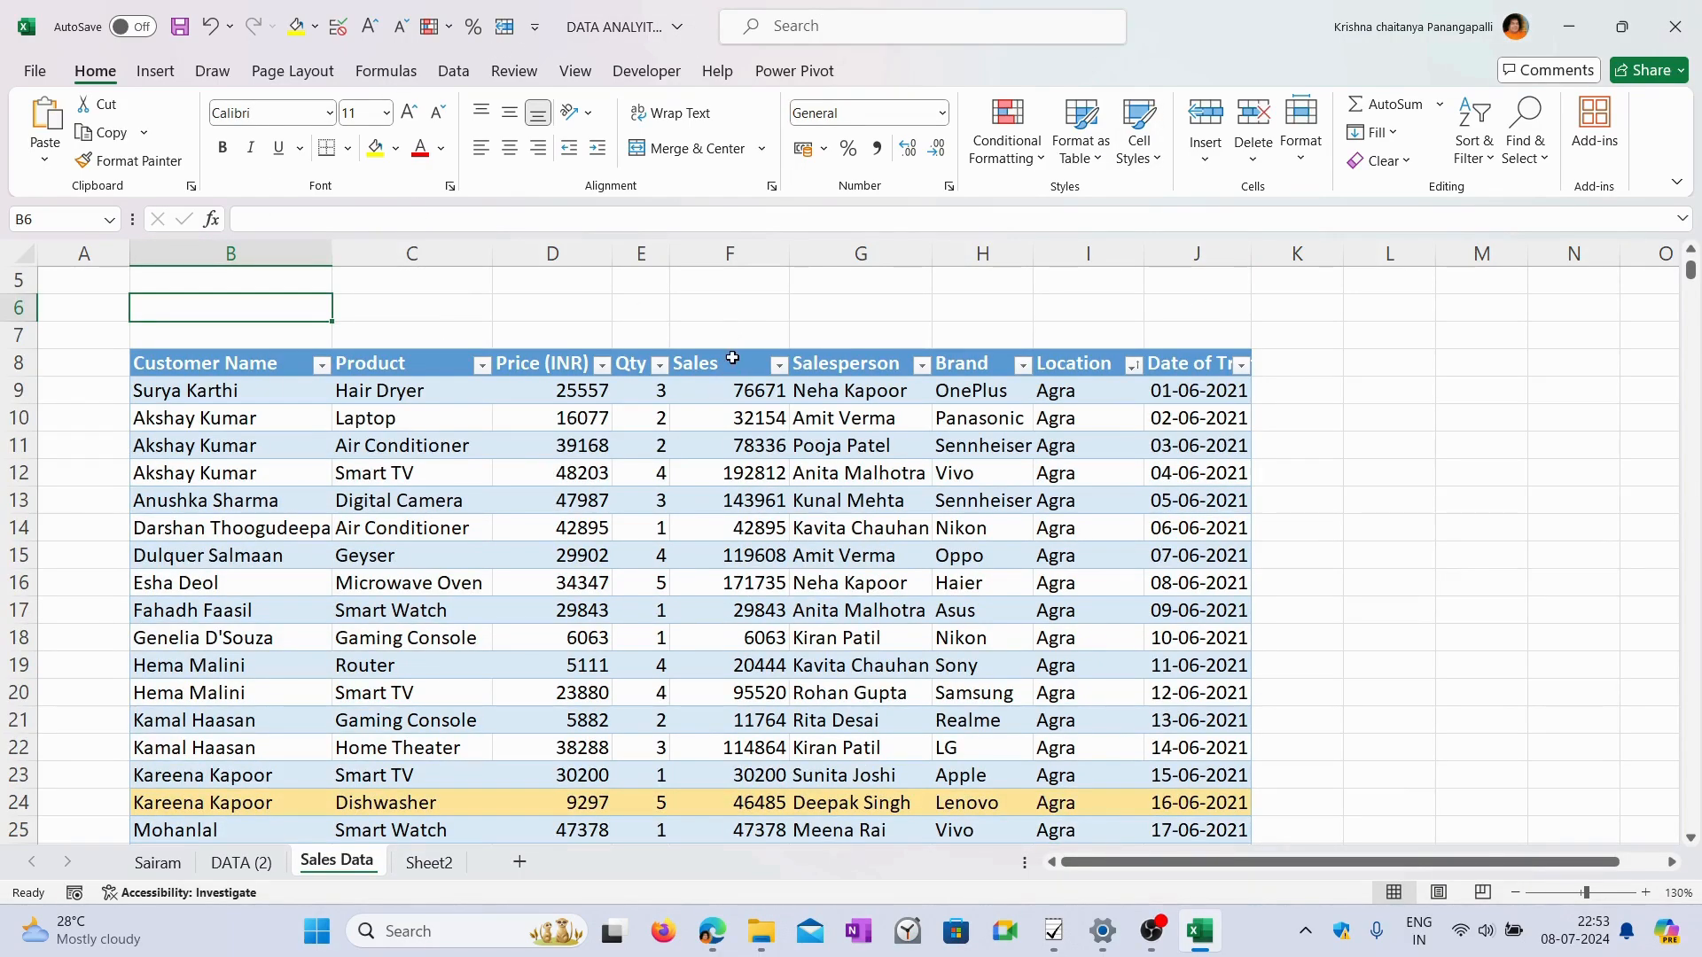
click(732, 347)
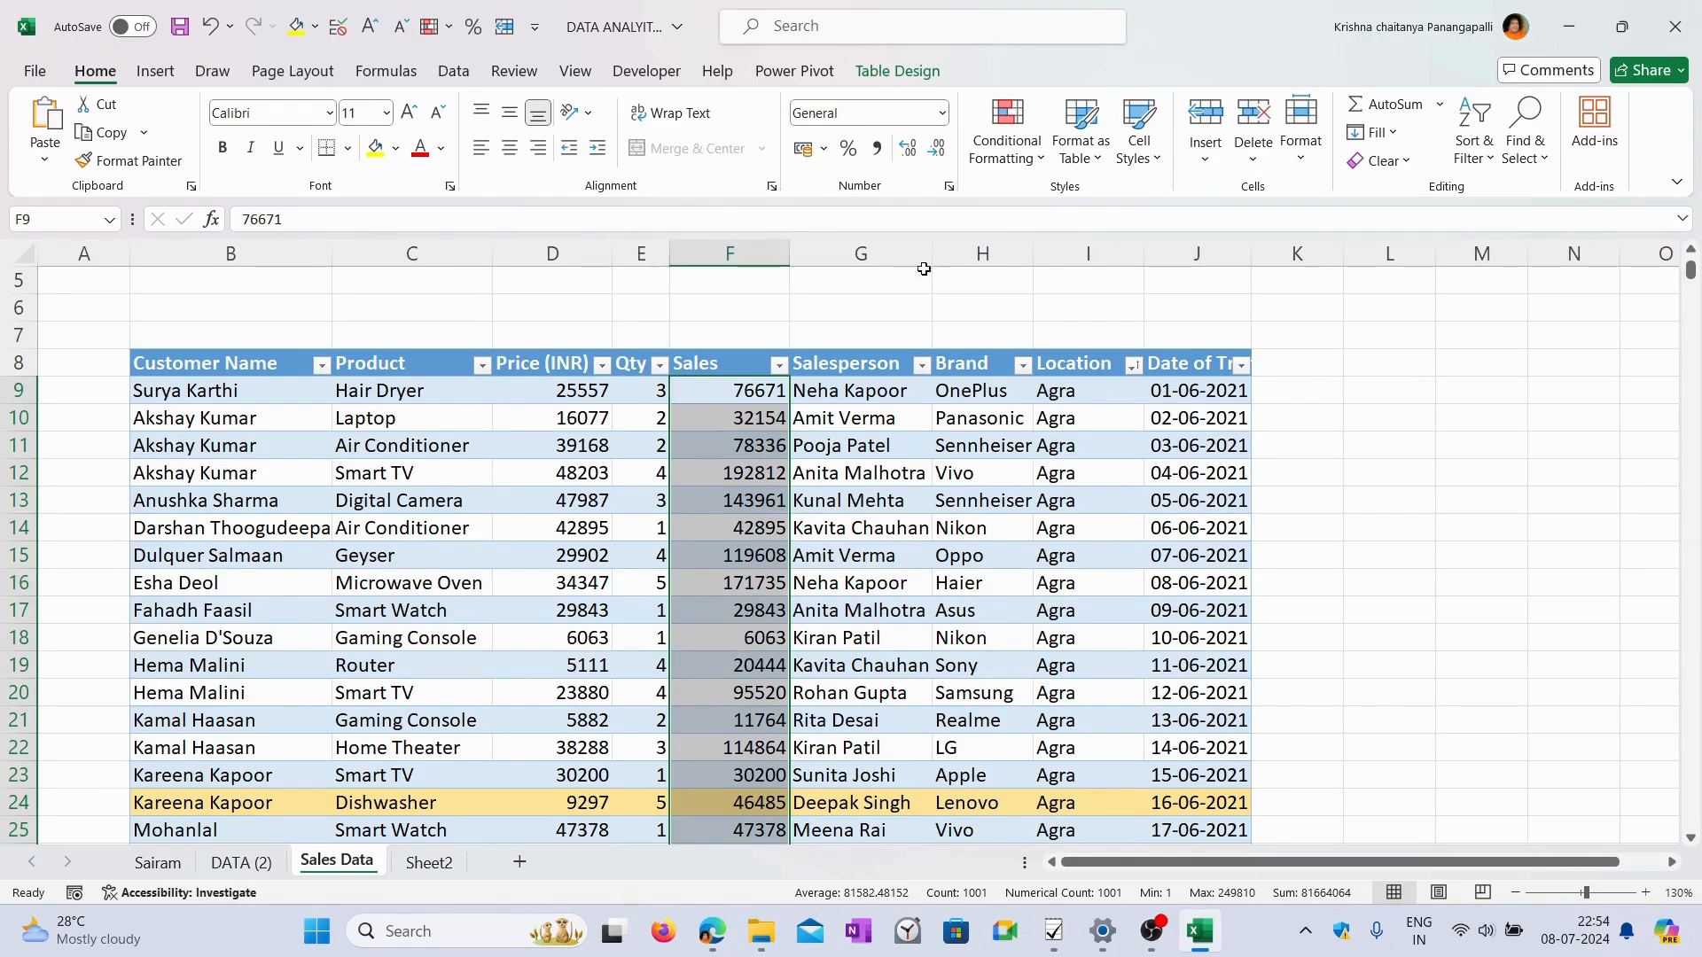
click(880, 241)
right_click(877, 252)
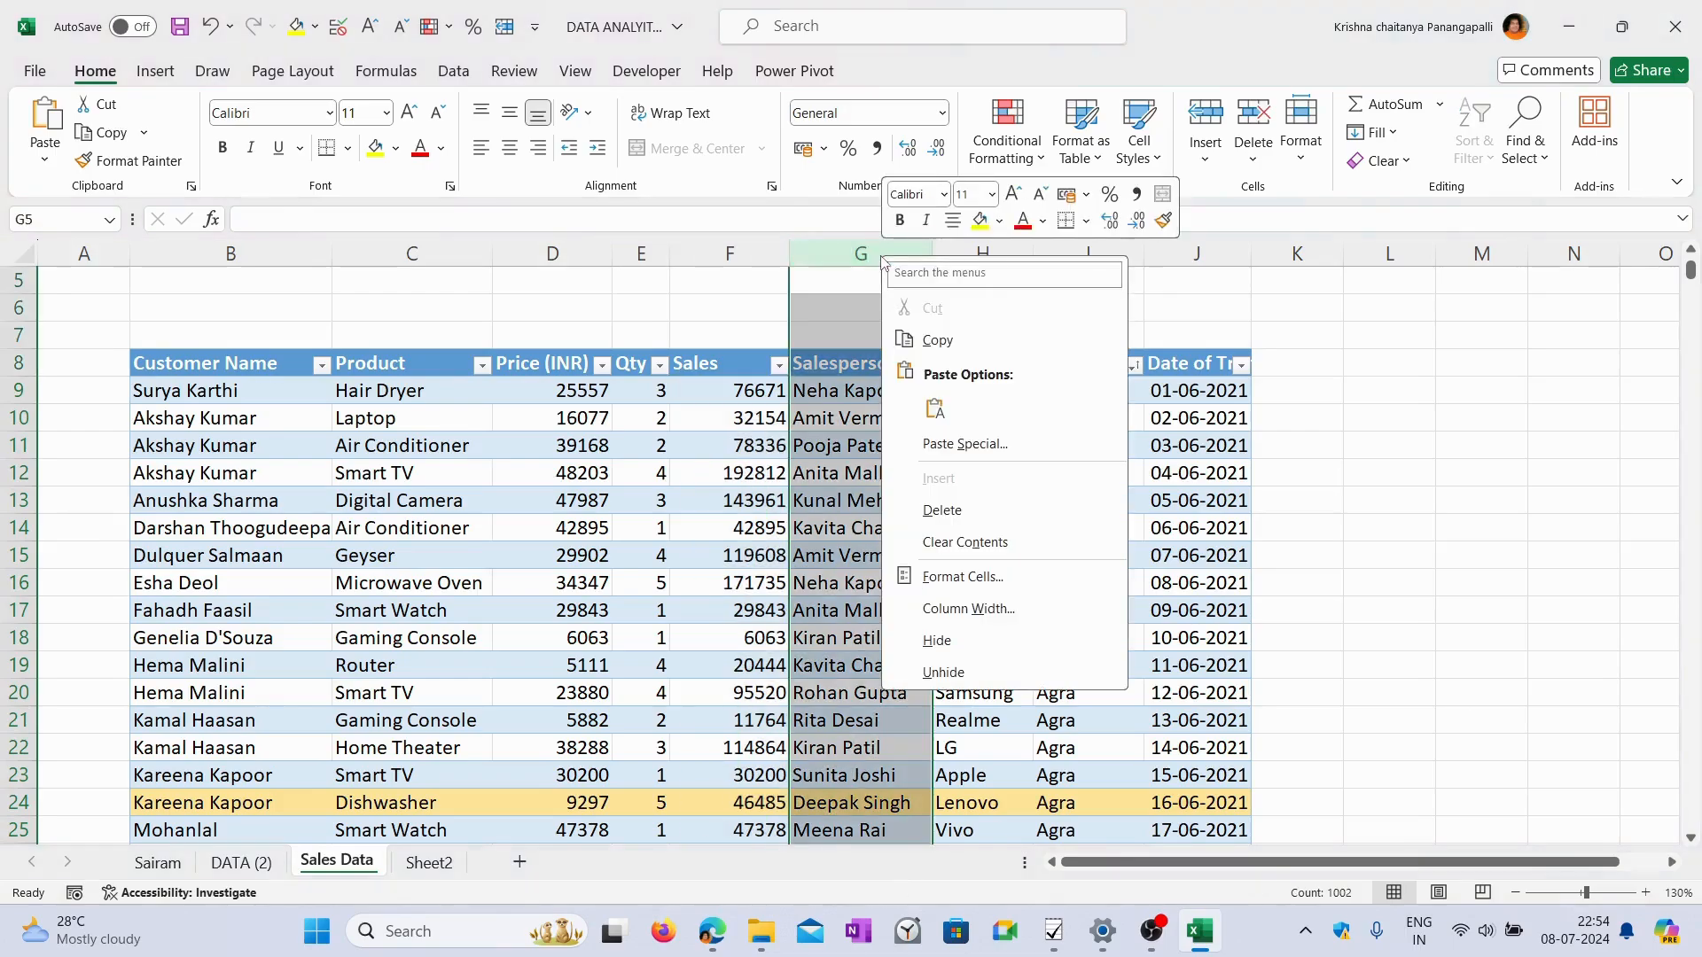
click(864, 252)
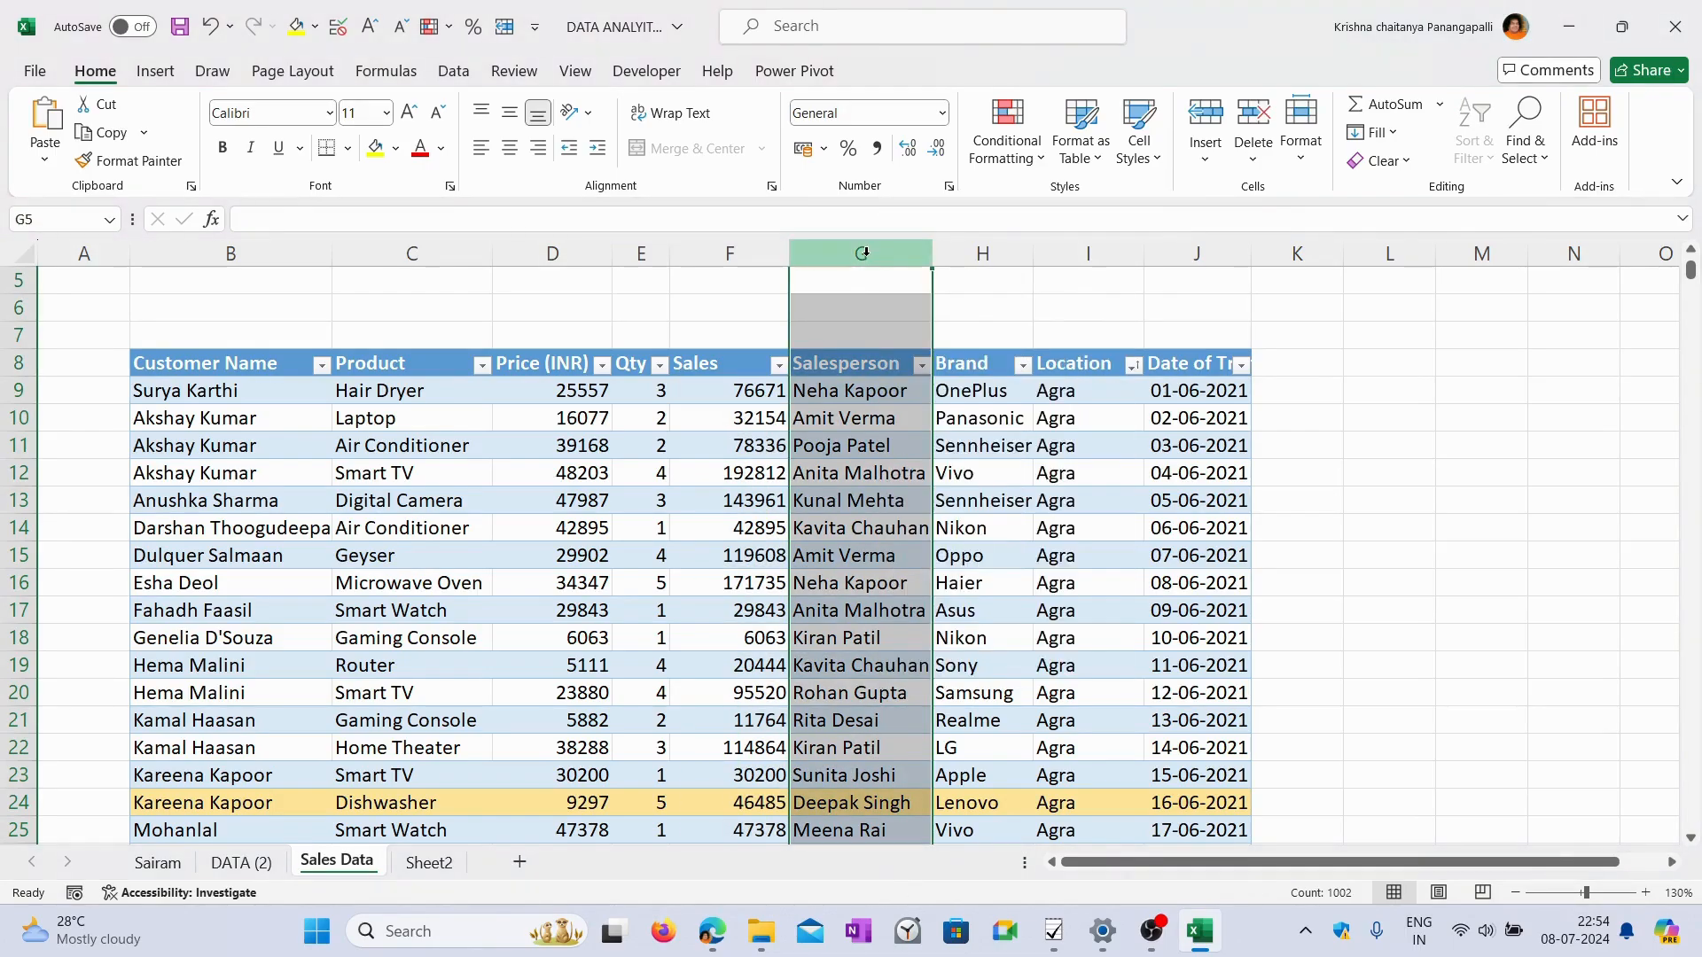
click(1205, 111)
click(858, 365)
text(R)
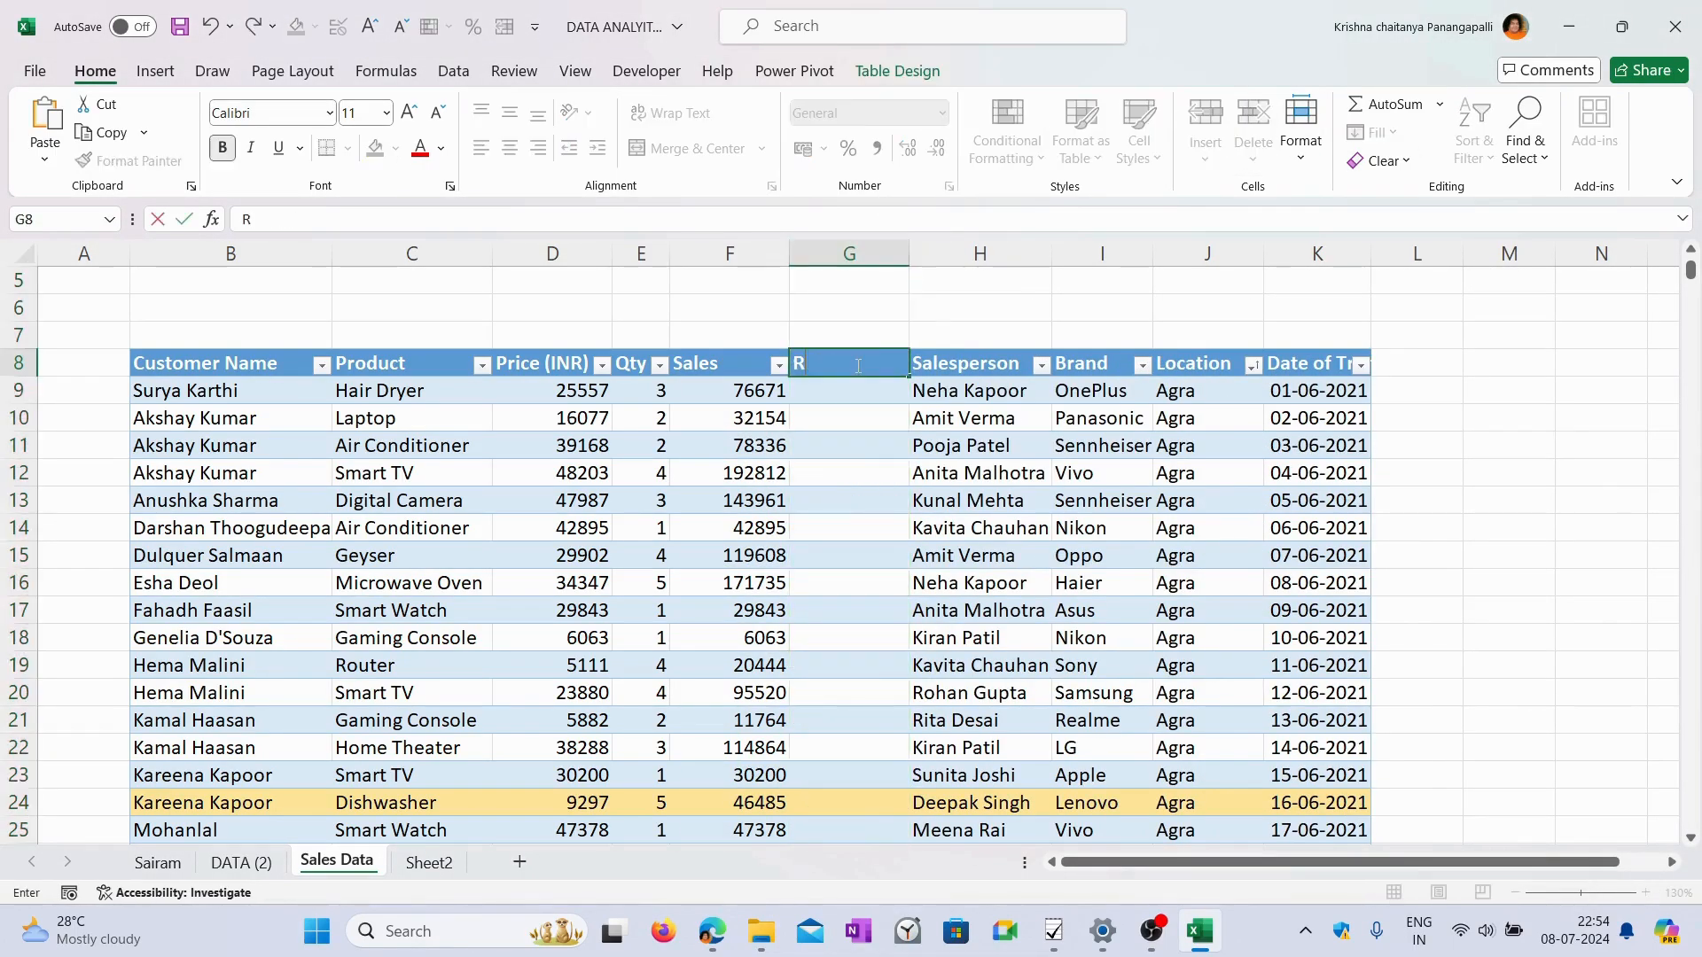
text(unning Total)
key(Return)
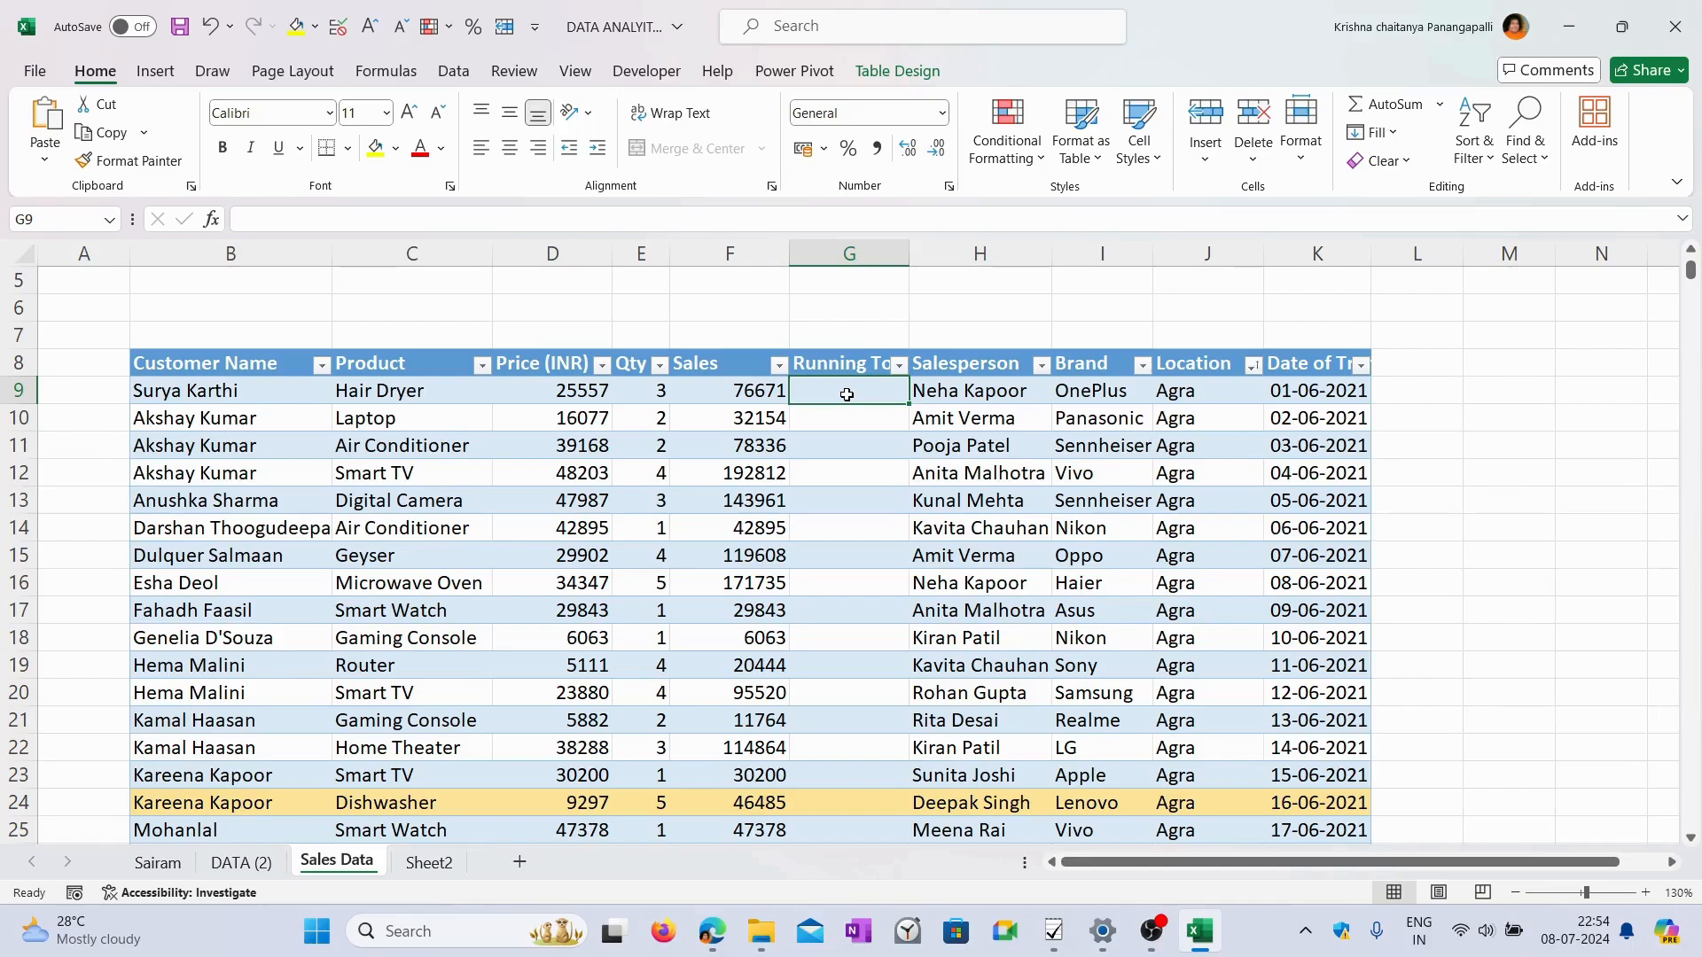
Examine the dates and sales in rows 9 and 10 alongside their empty Running Total cells.
click(1300, 401)
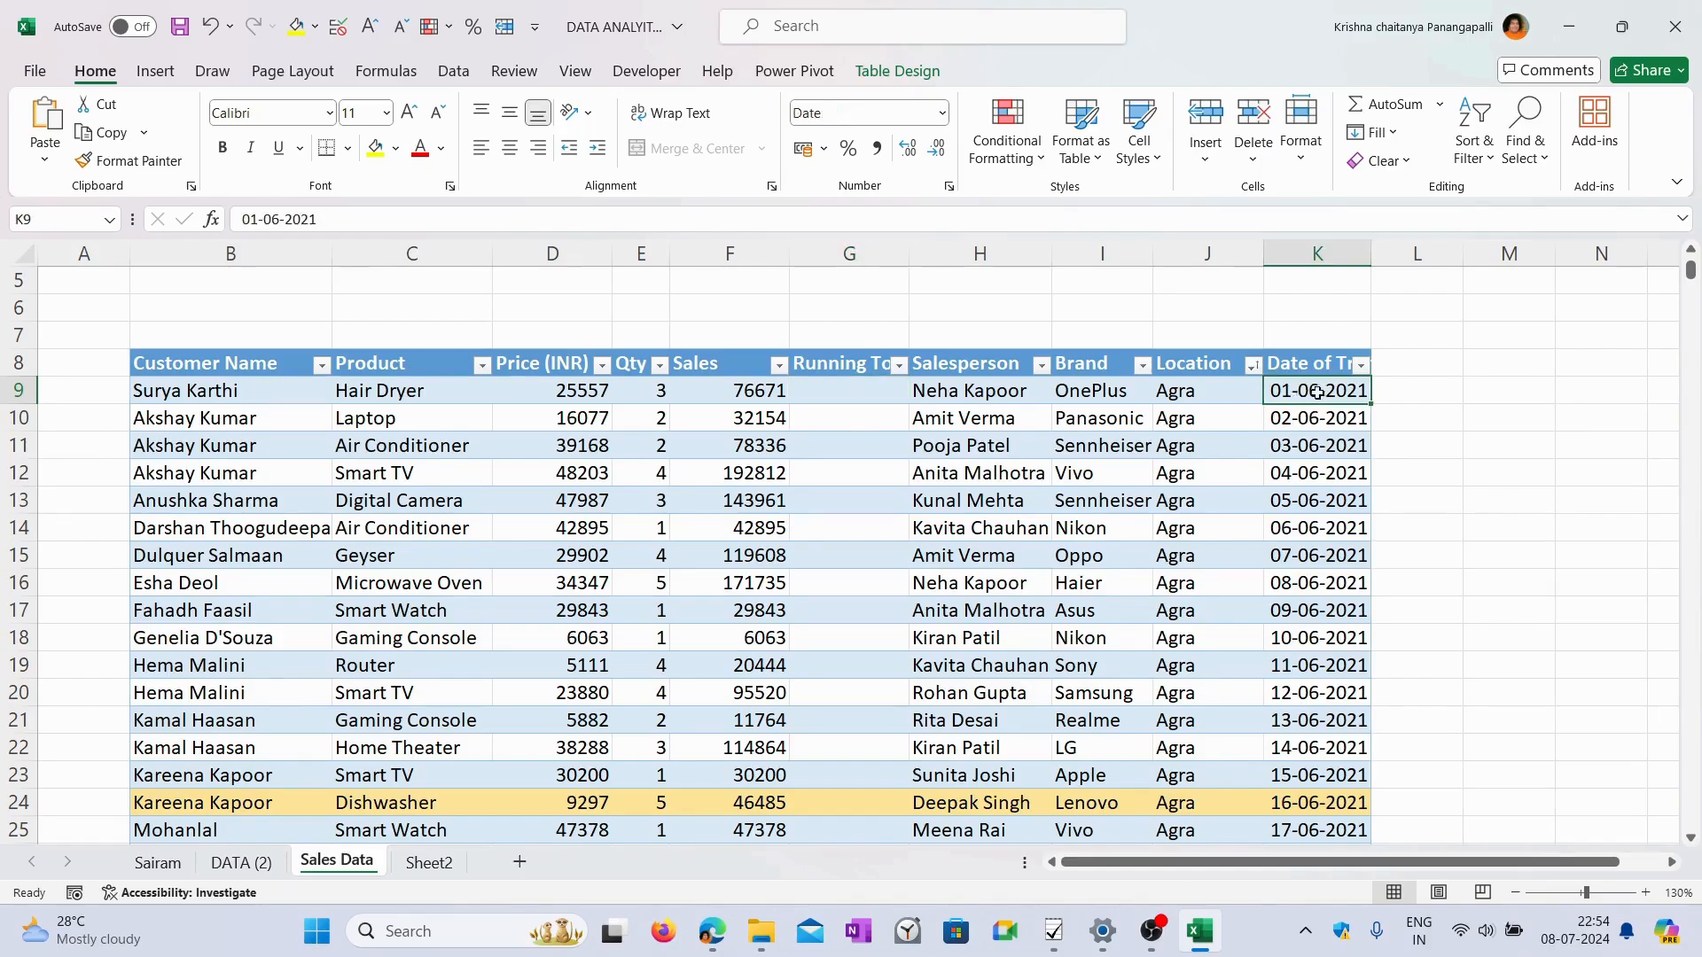
click(846, 394)
click(766, 396)
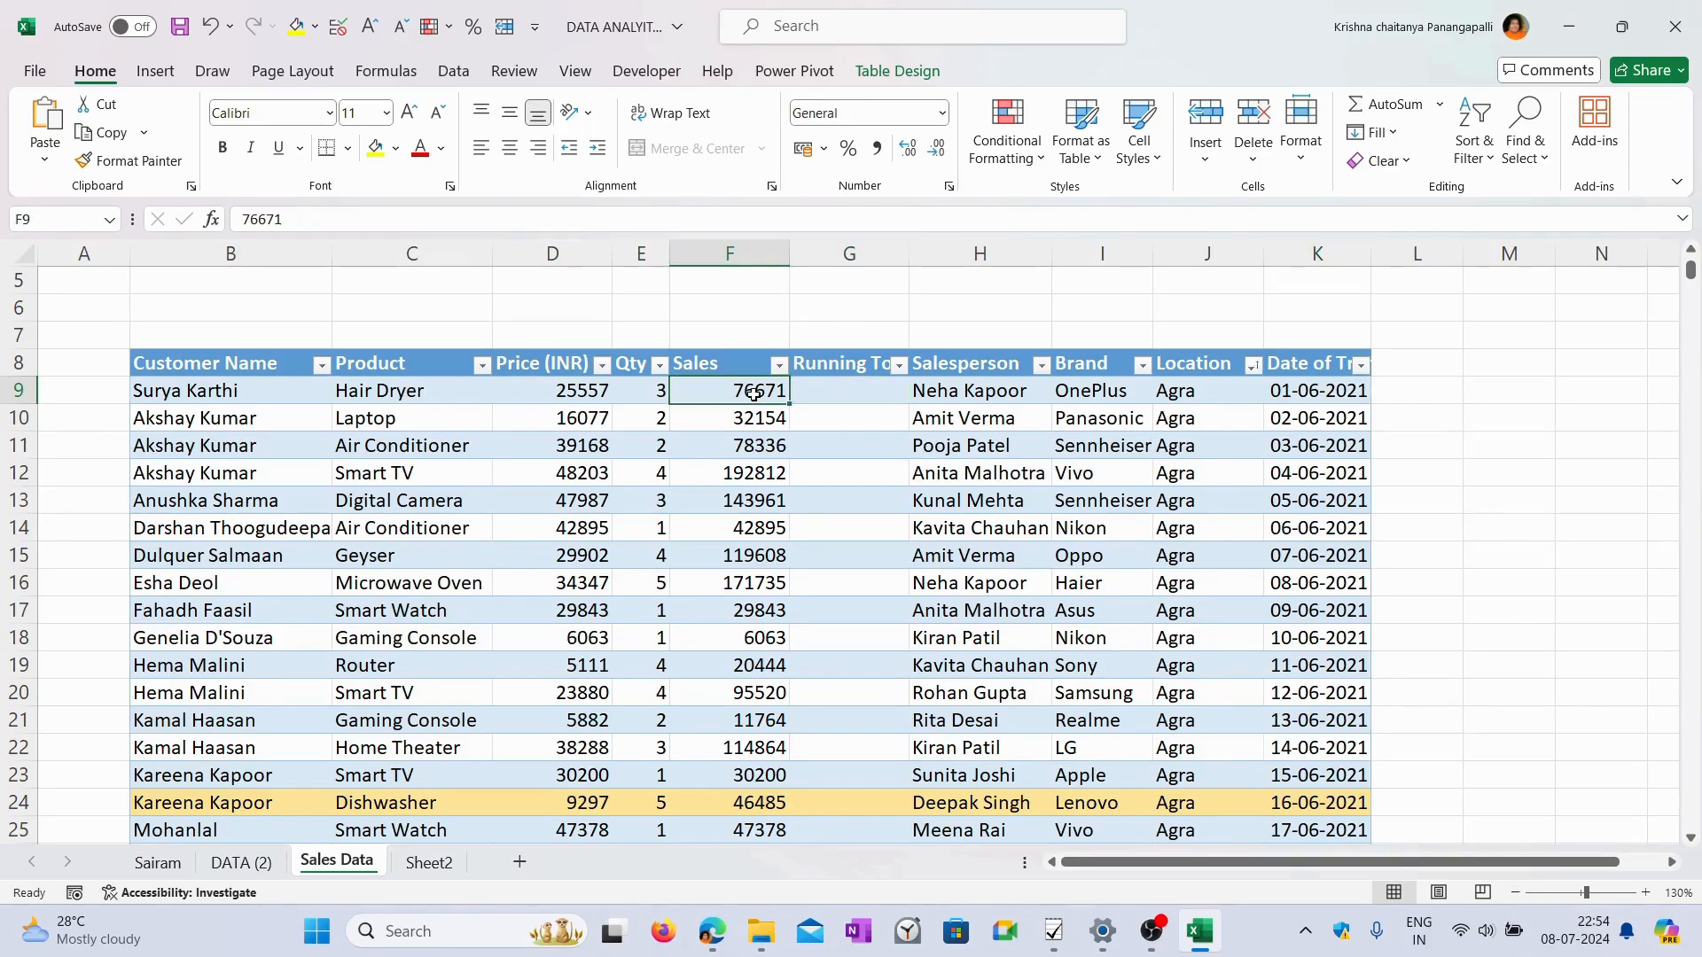
click(852, 423)
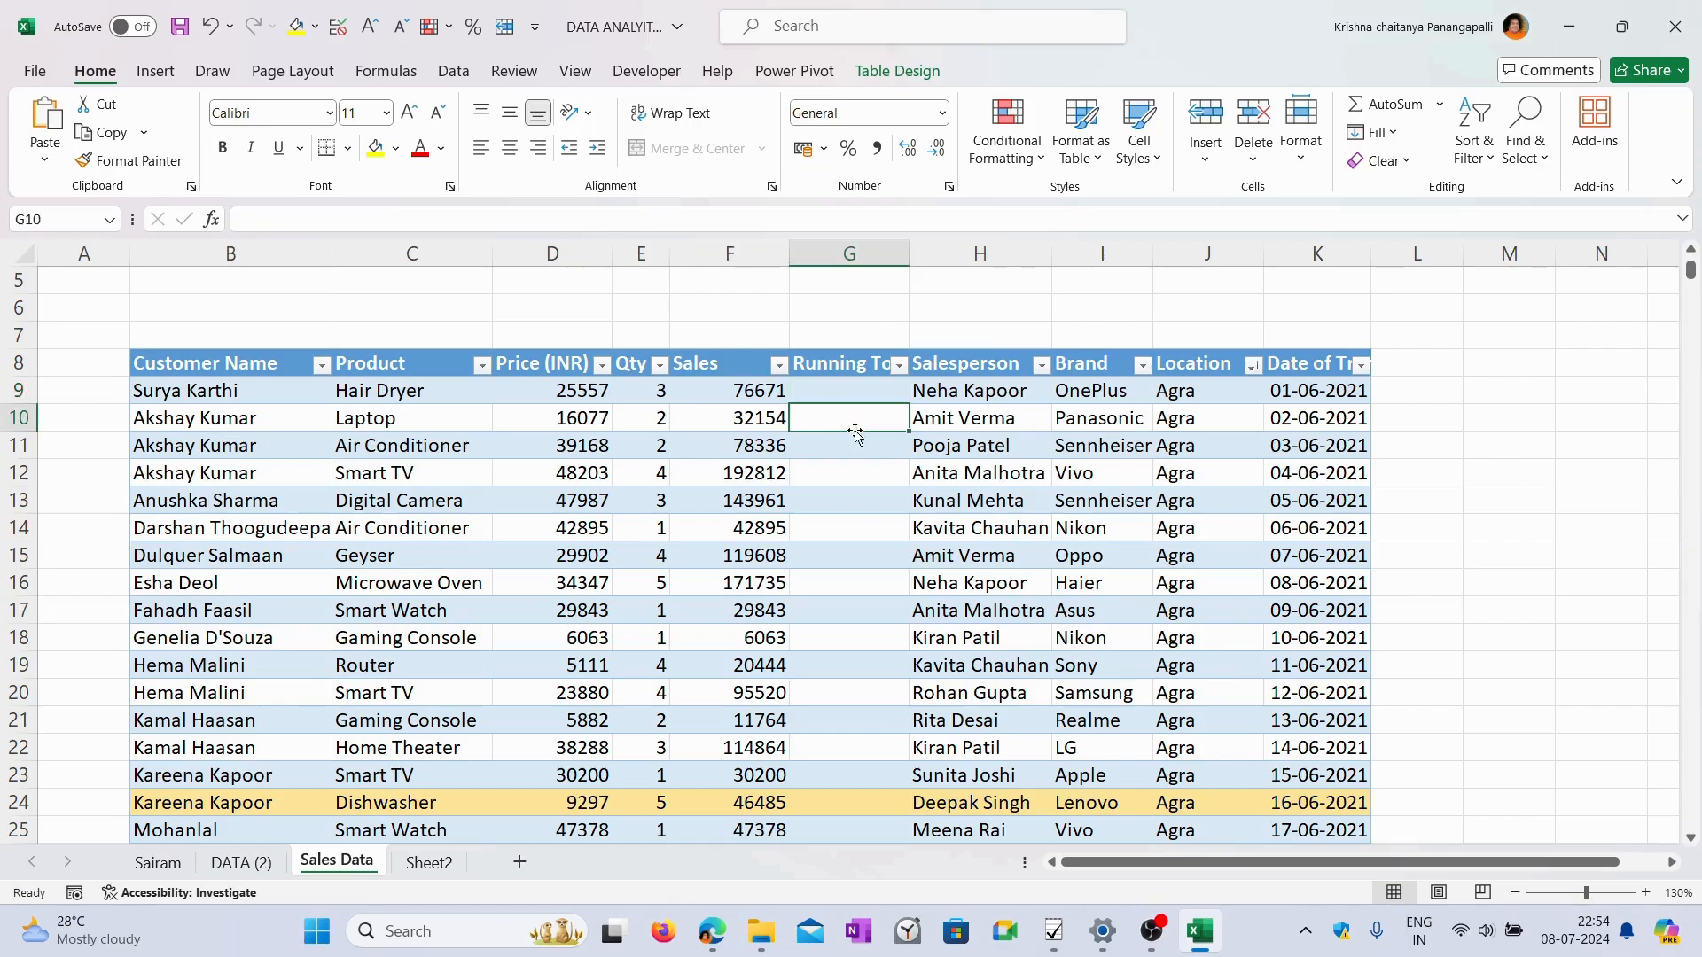
click(1287, 428)
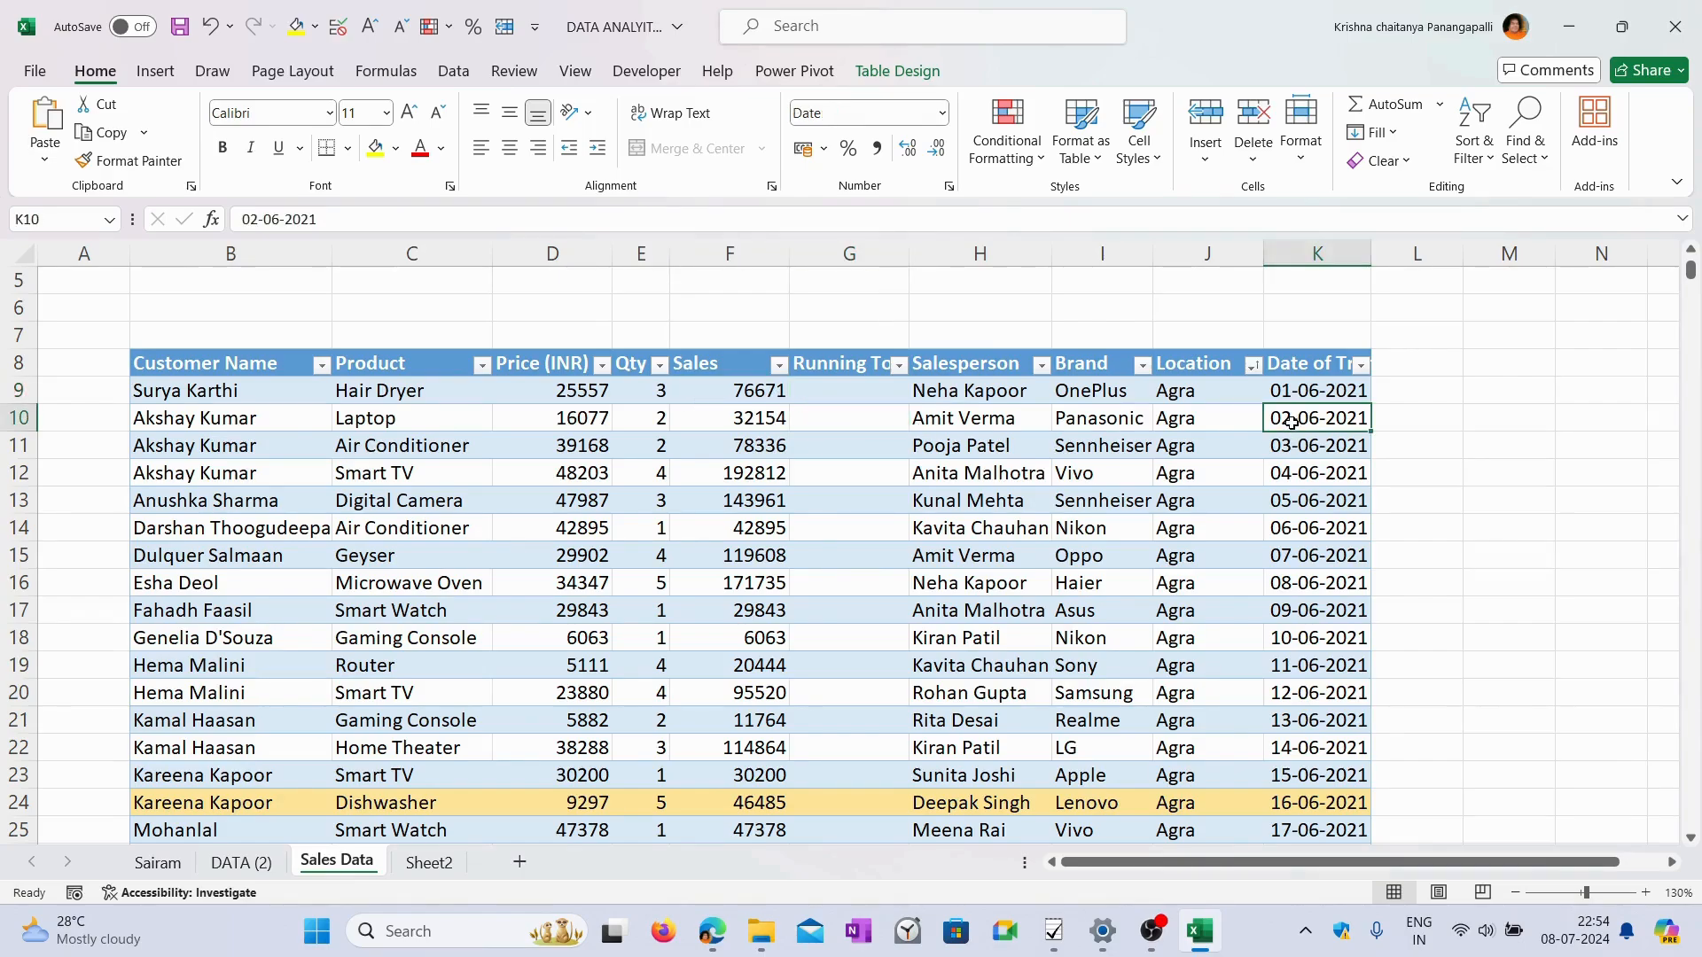
click(850, 417)
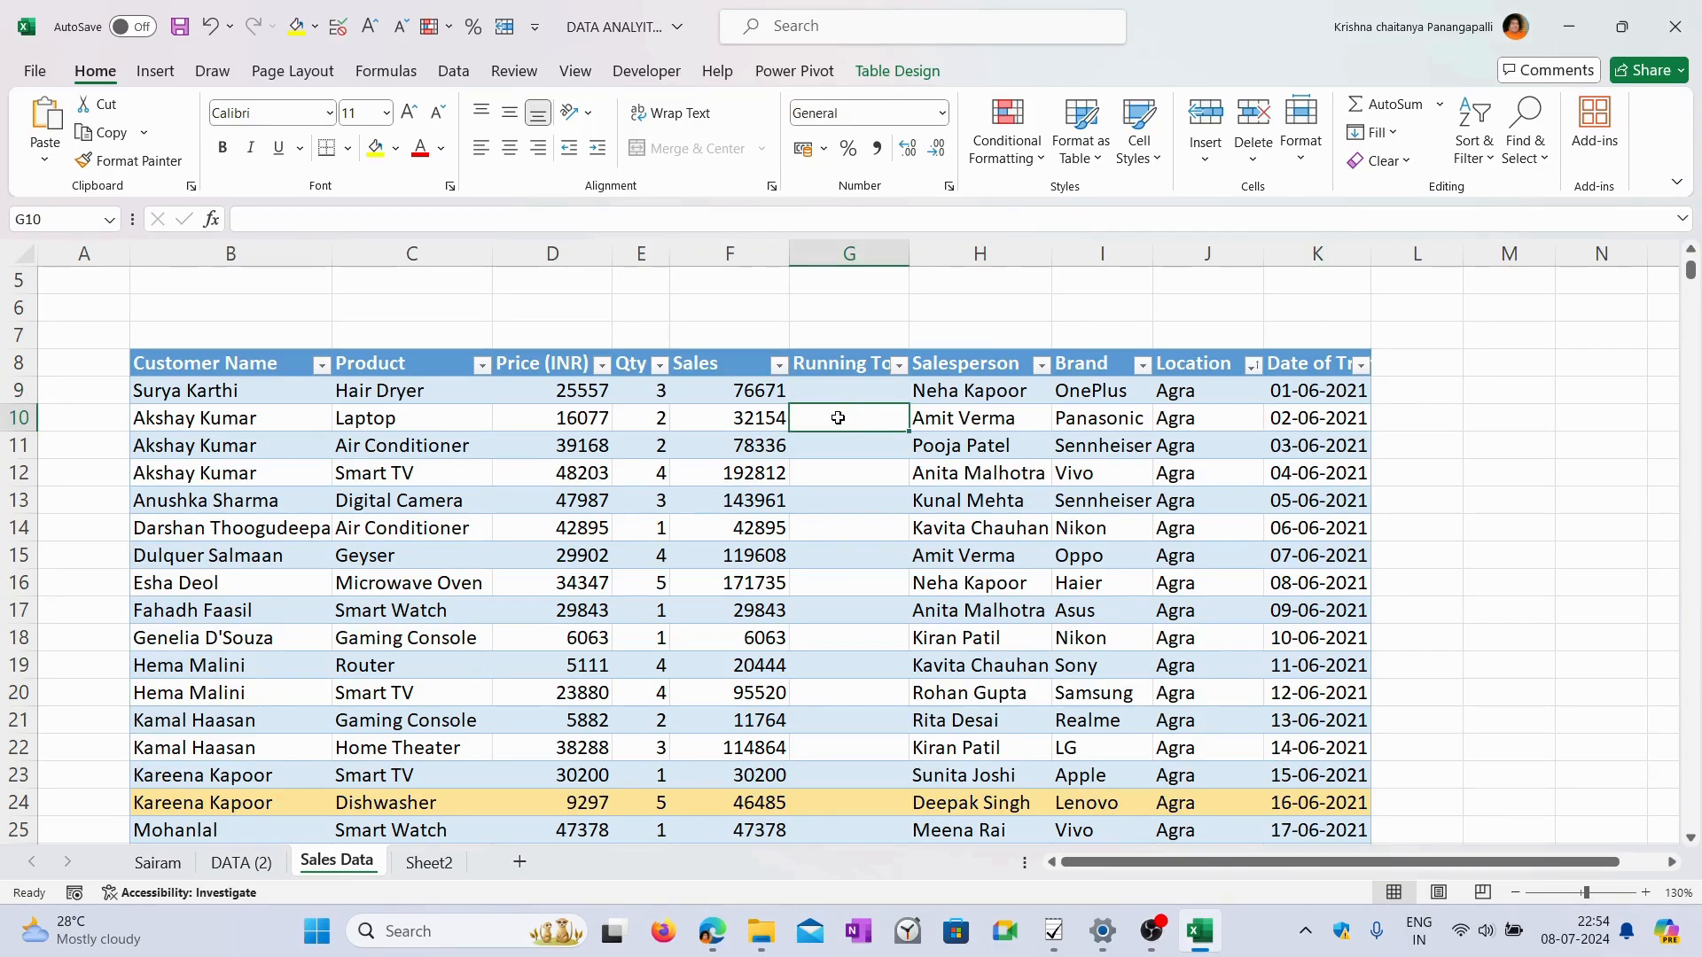
click(755, 391)
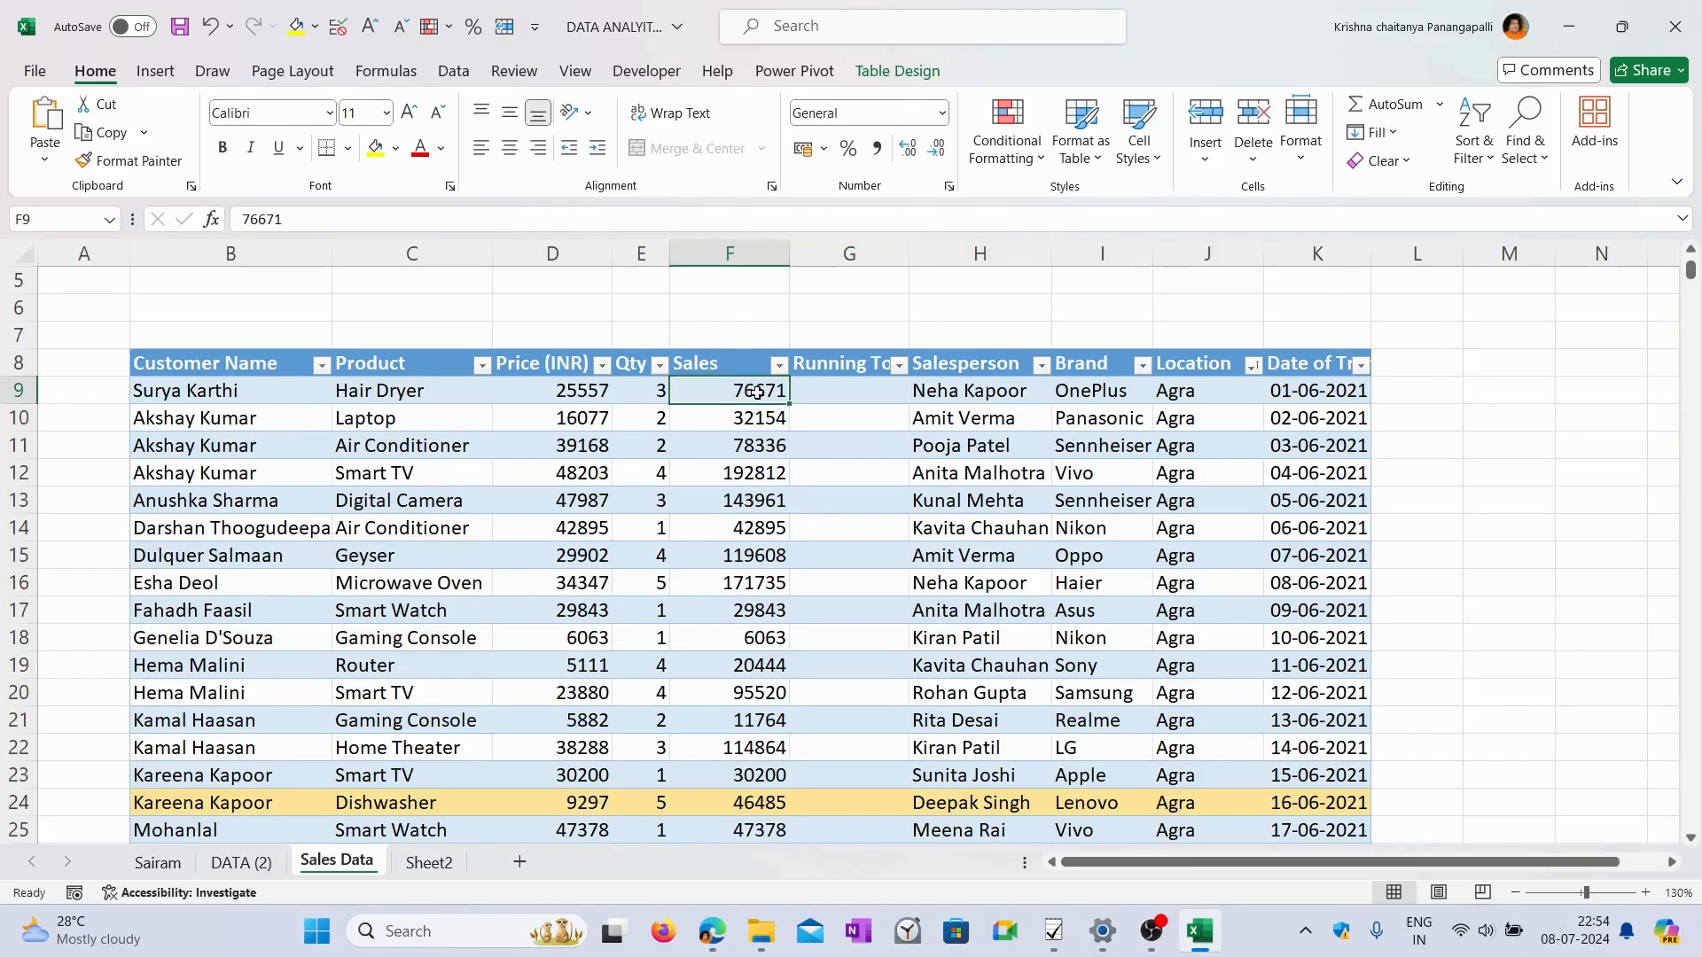
click(751, 417)
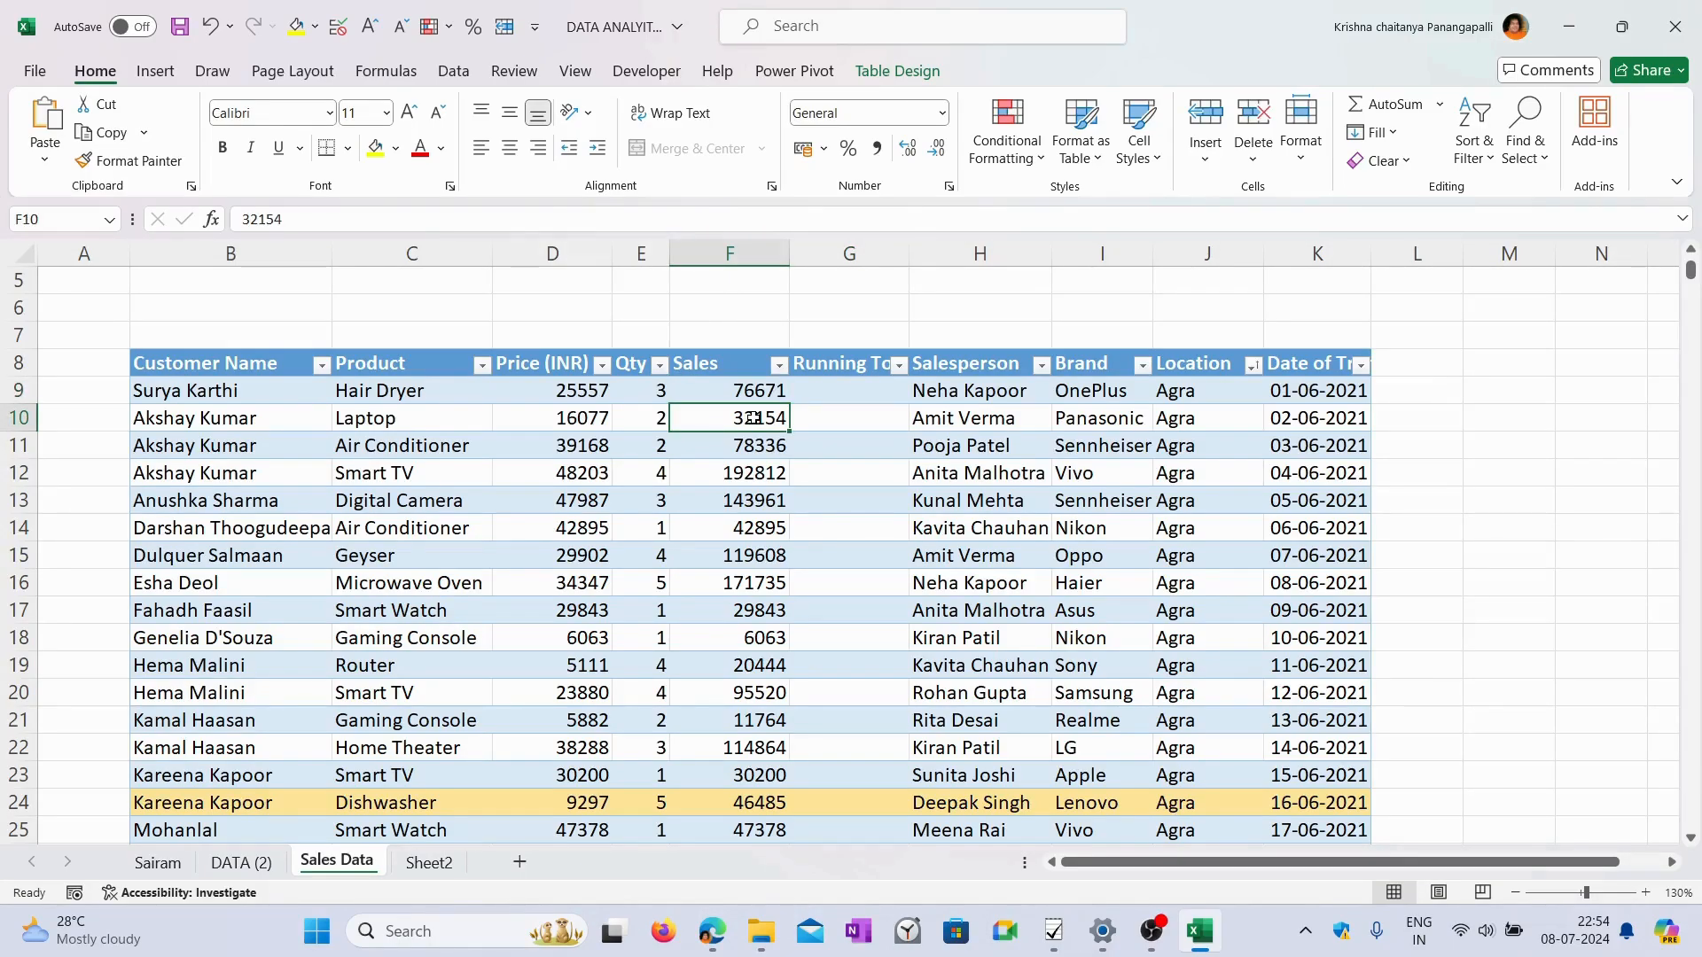
click(864, 424)
Enter 76671 in G9 and a formula adding F9 and F10 in G10 as manual running totals.
click(861, 391)
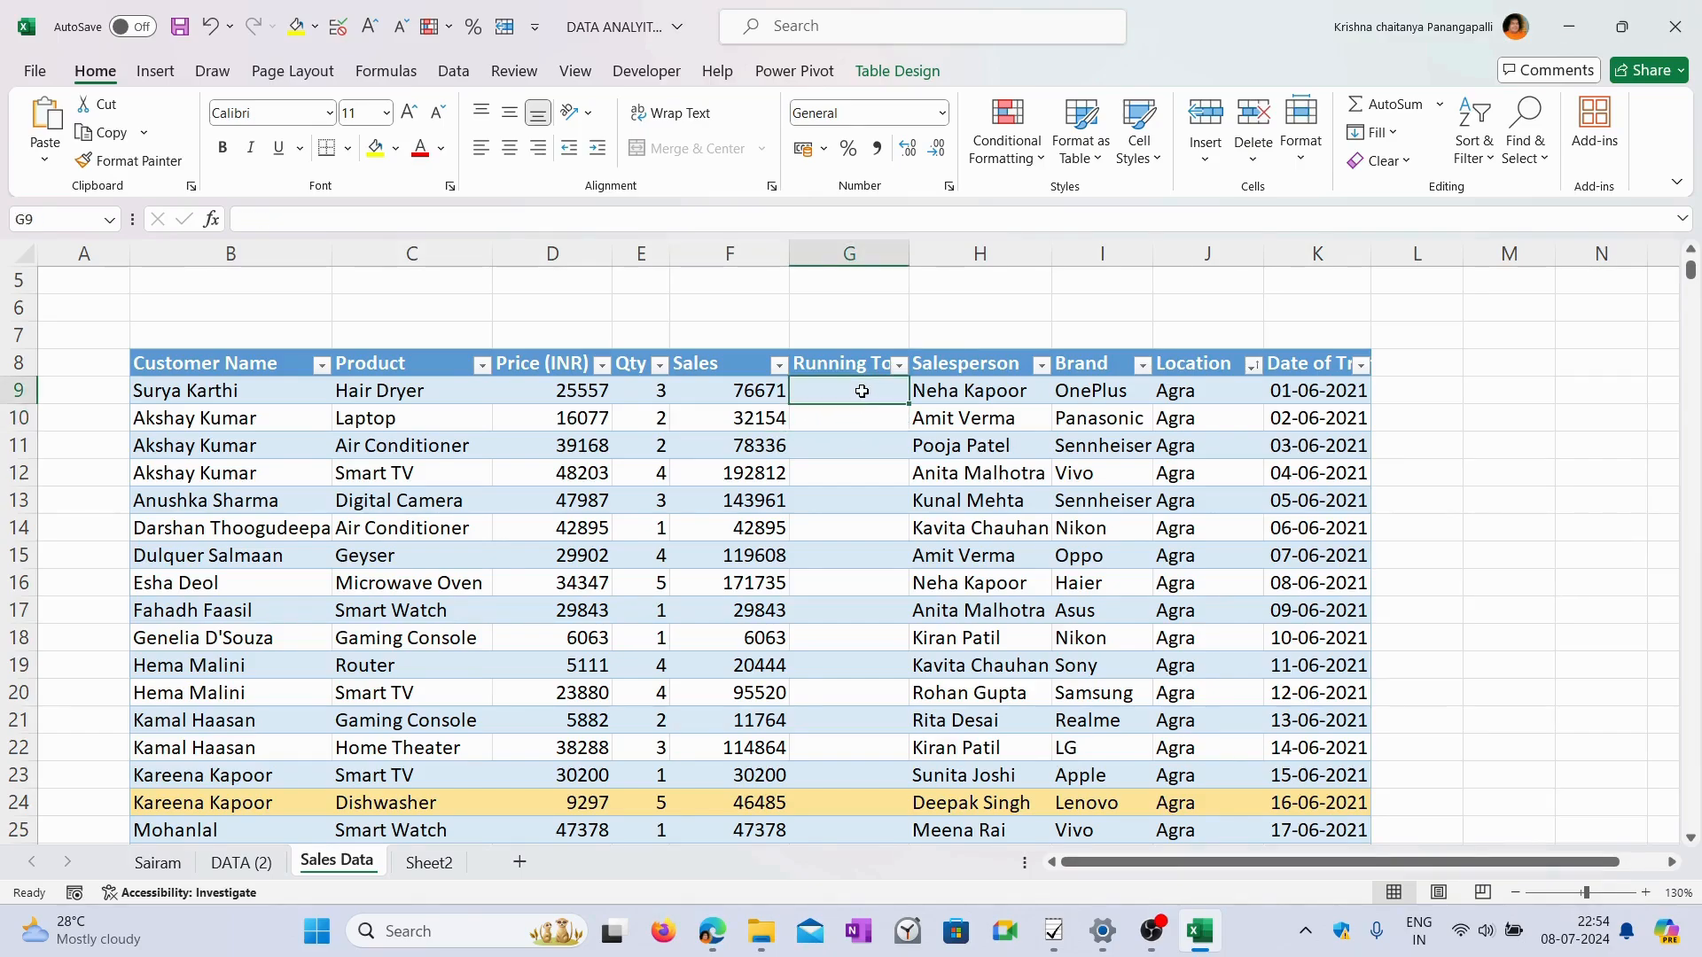
text(7)
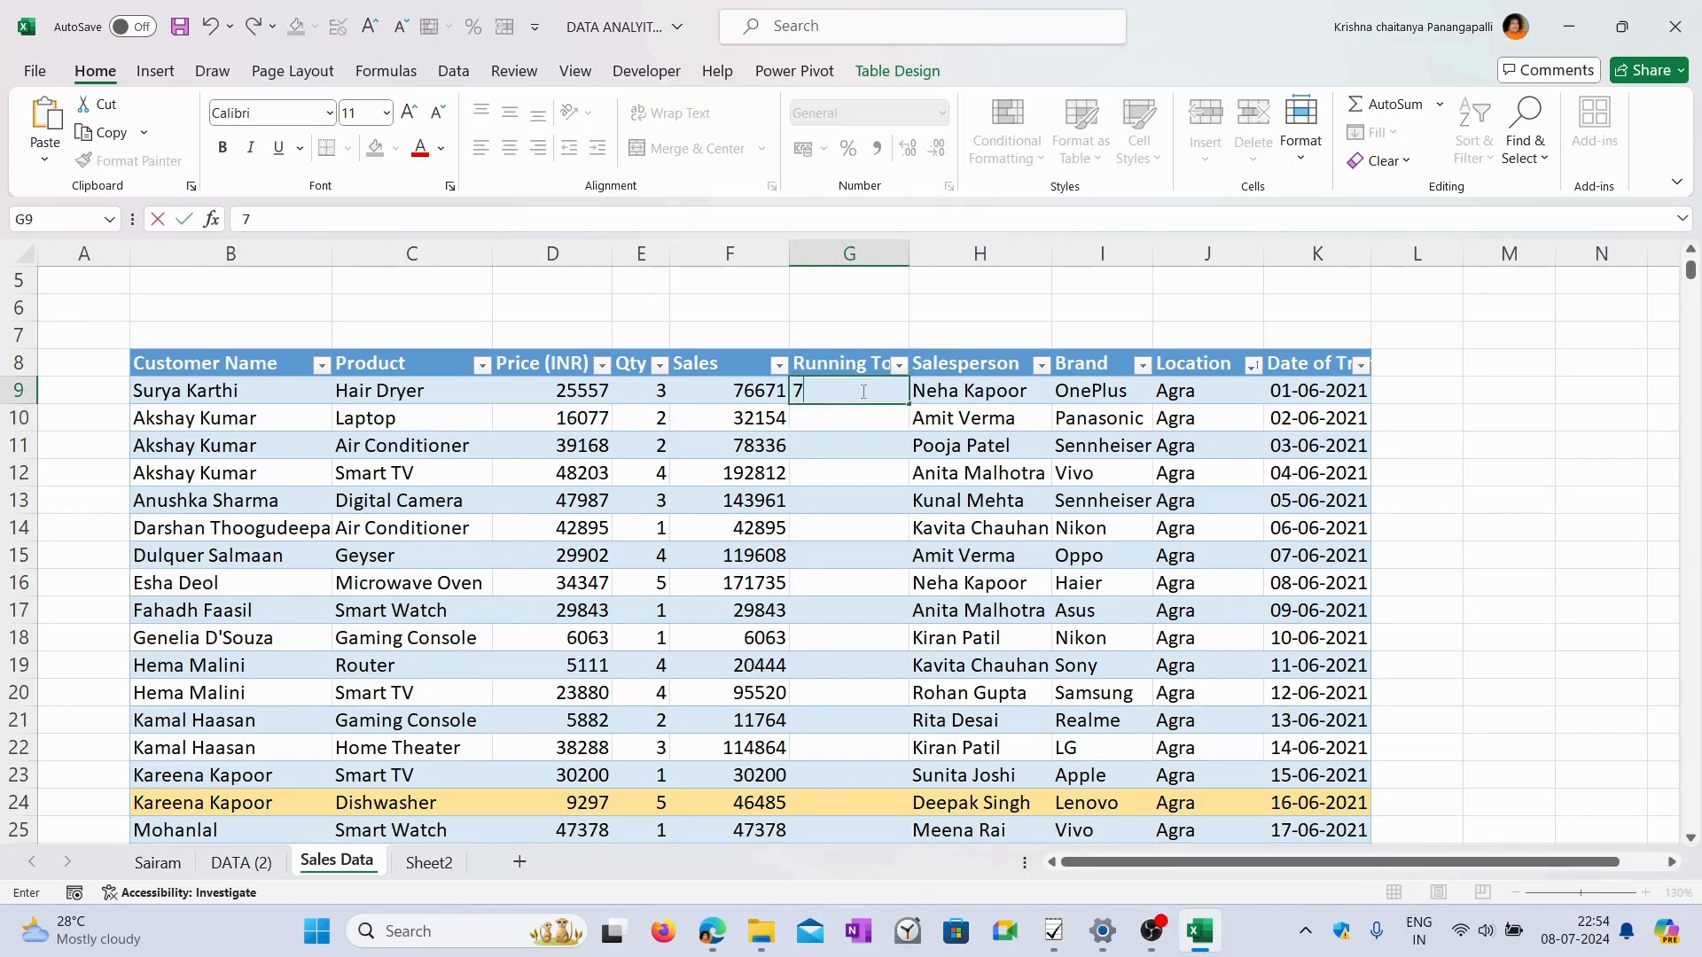
text(6671)
key(Return)
text(=)
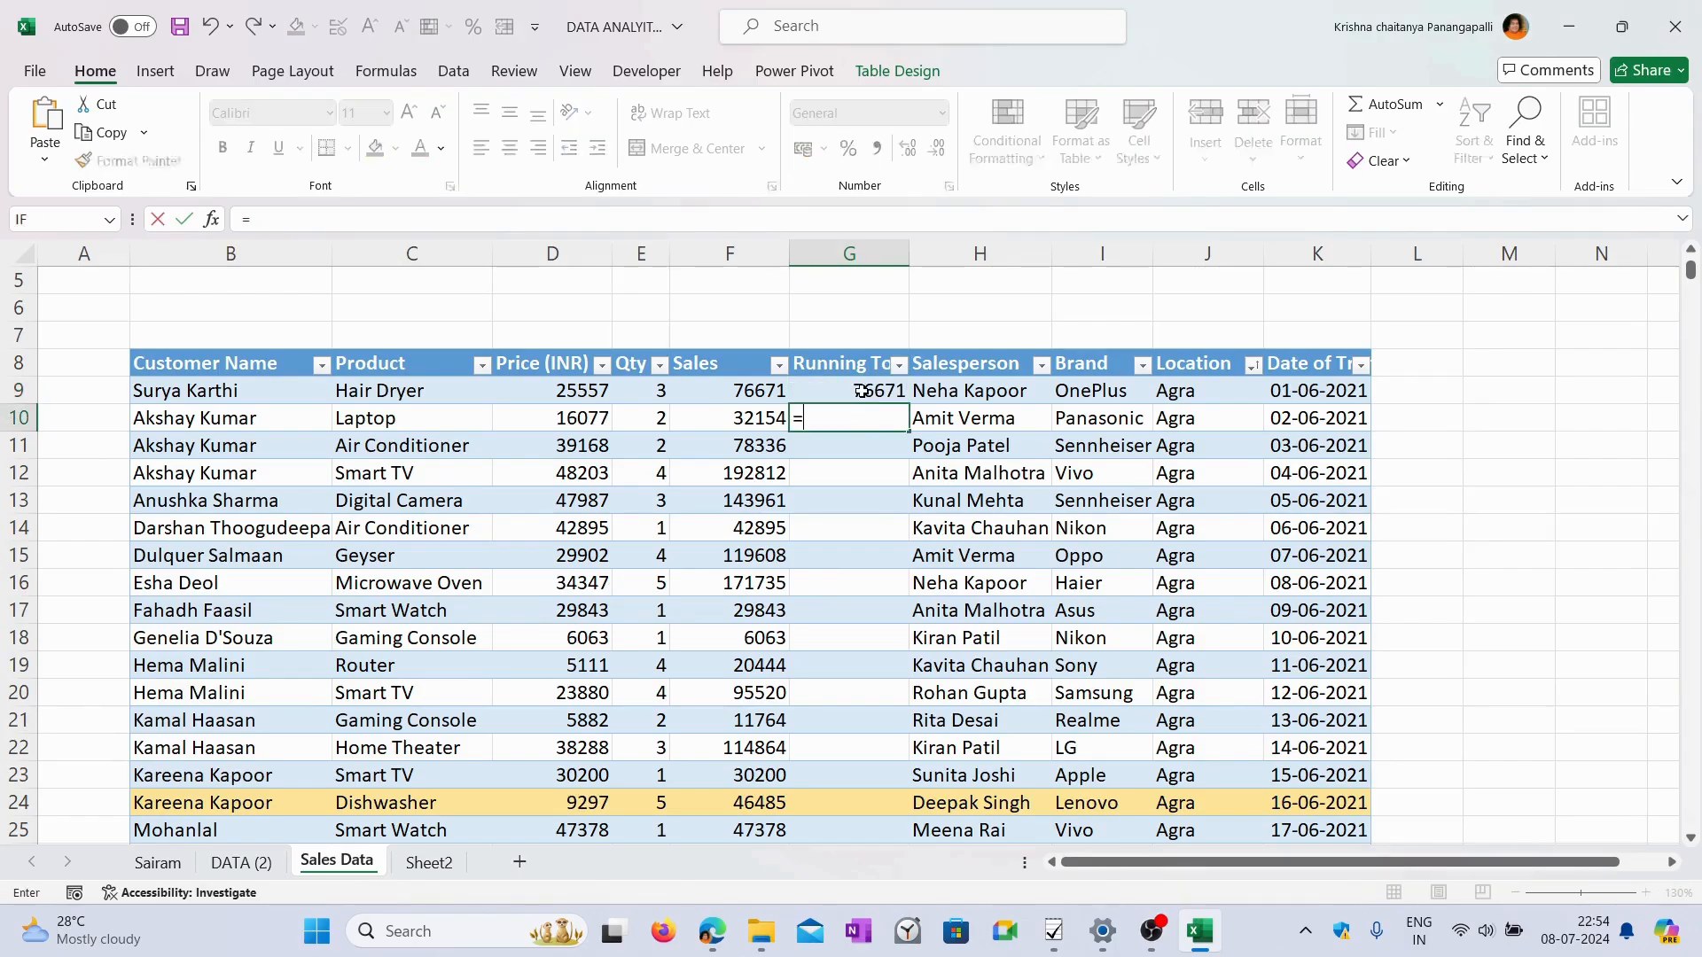
click(719, 390)
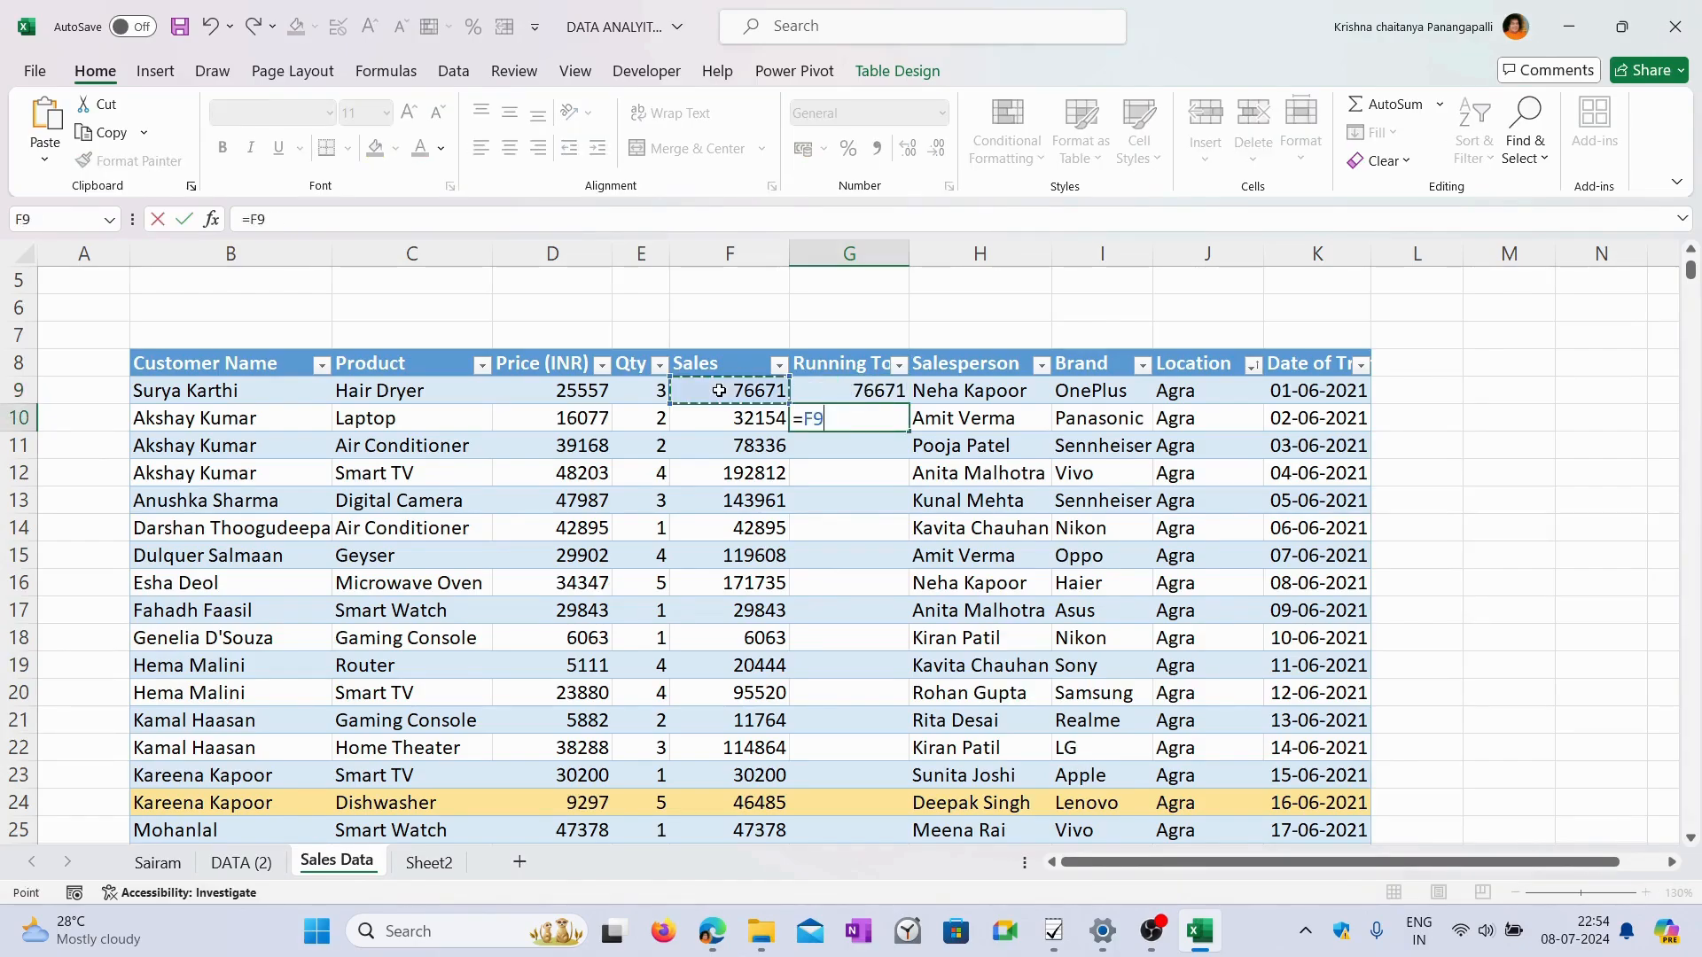
text(+)
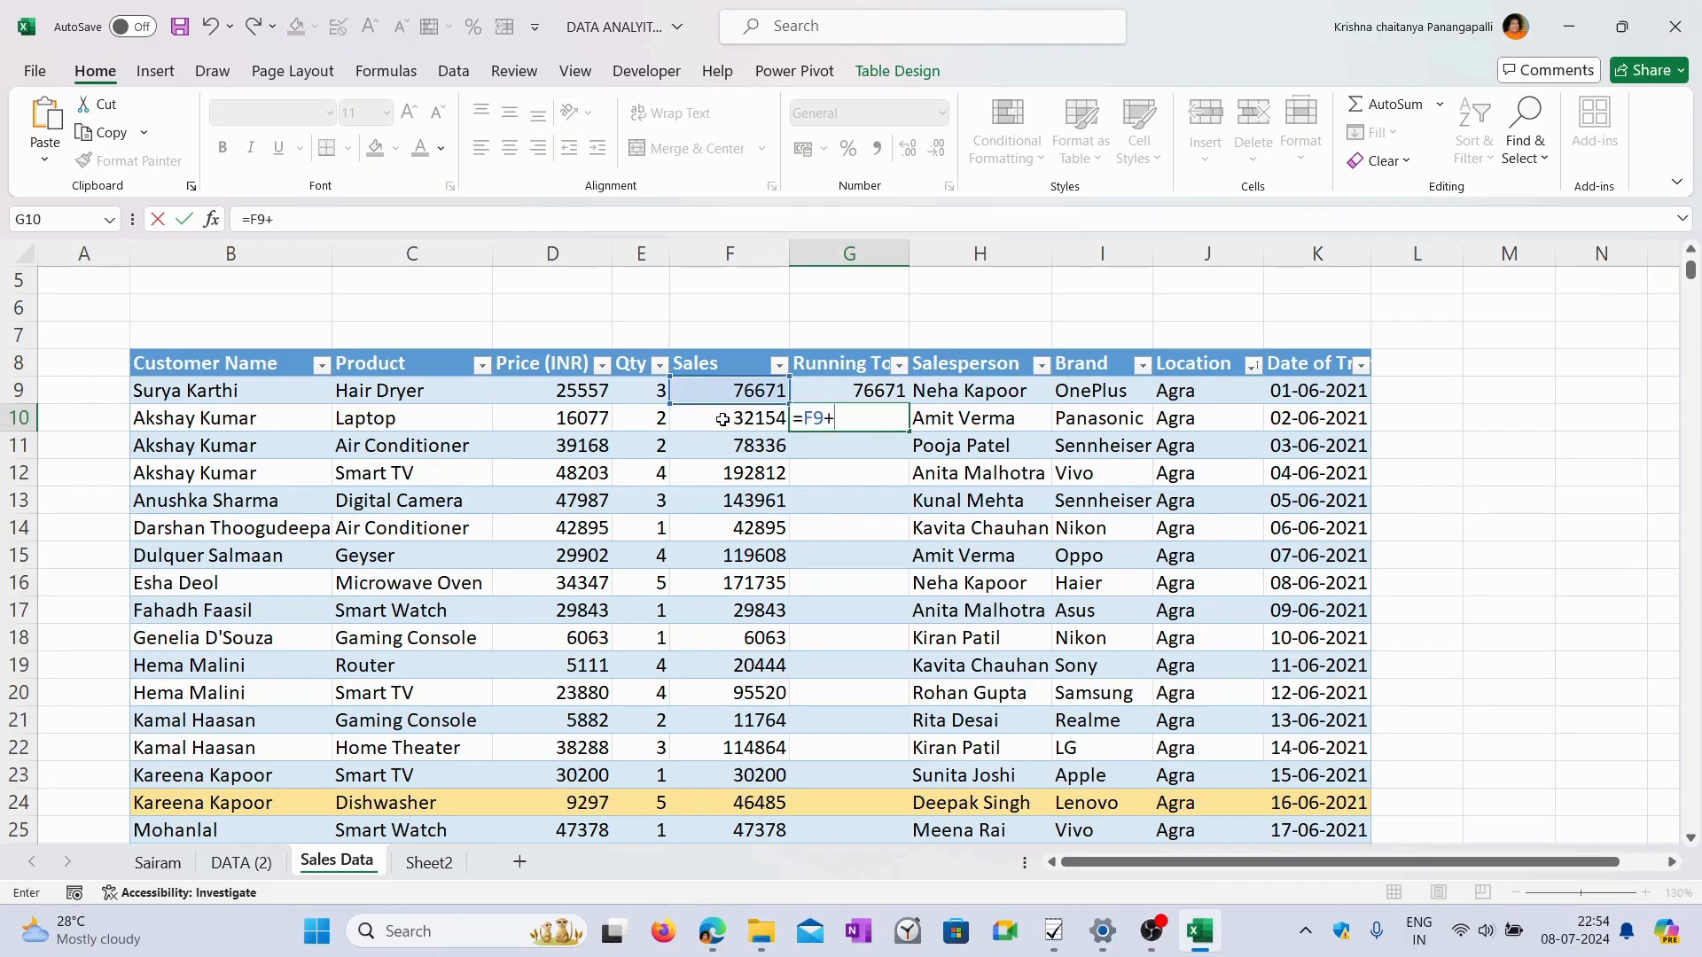
click(722, 420)
key(Return)
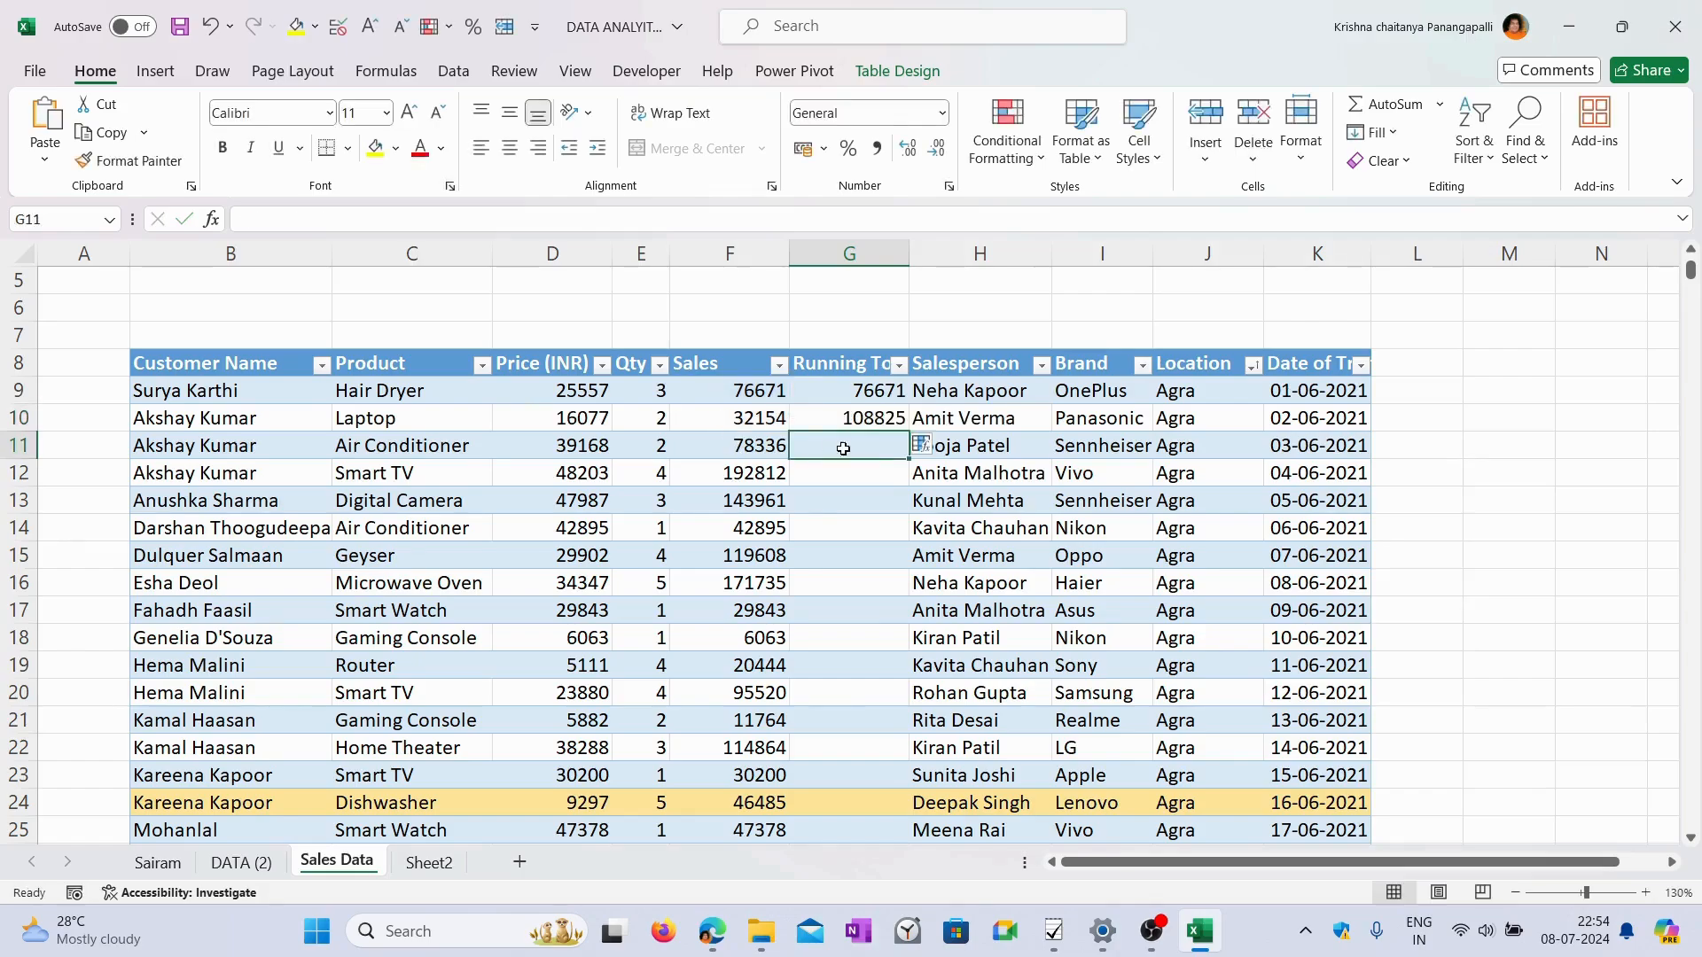
Check the manual running totals against the first two sales values, and clear G9:G10.
click(859, 420)
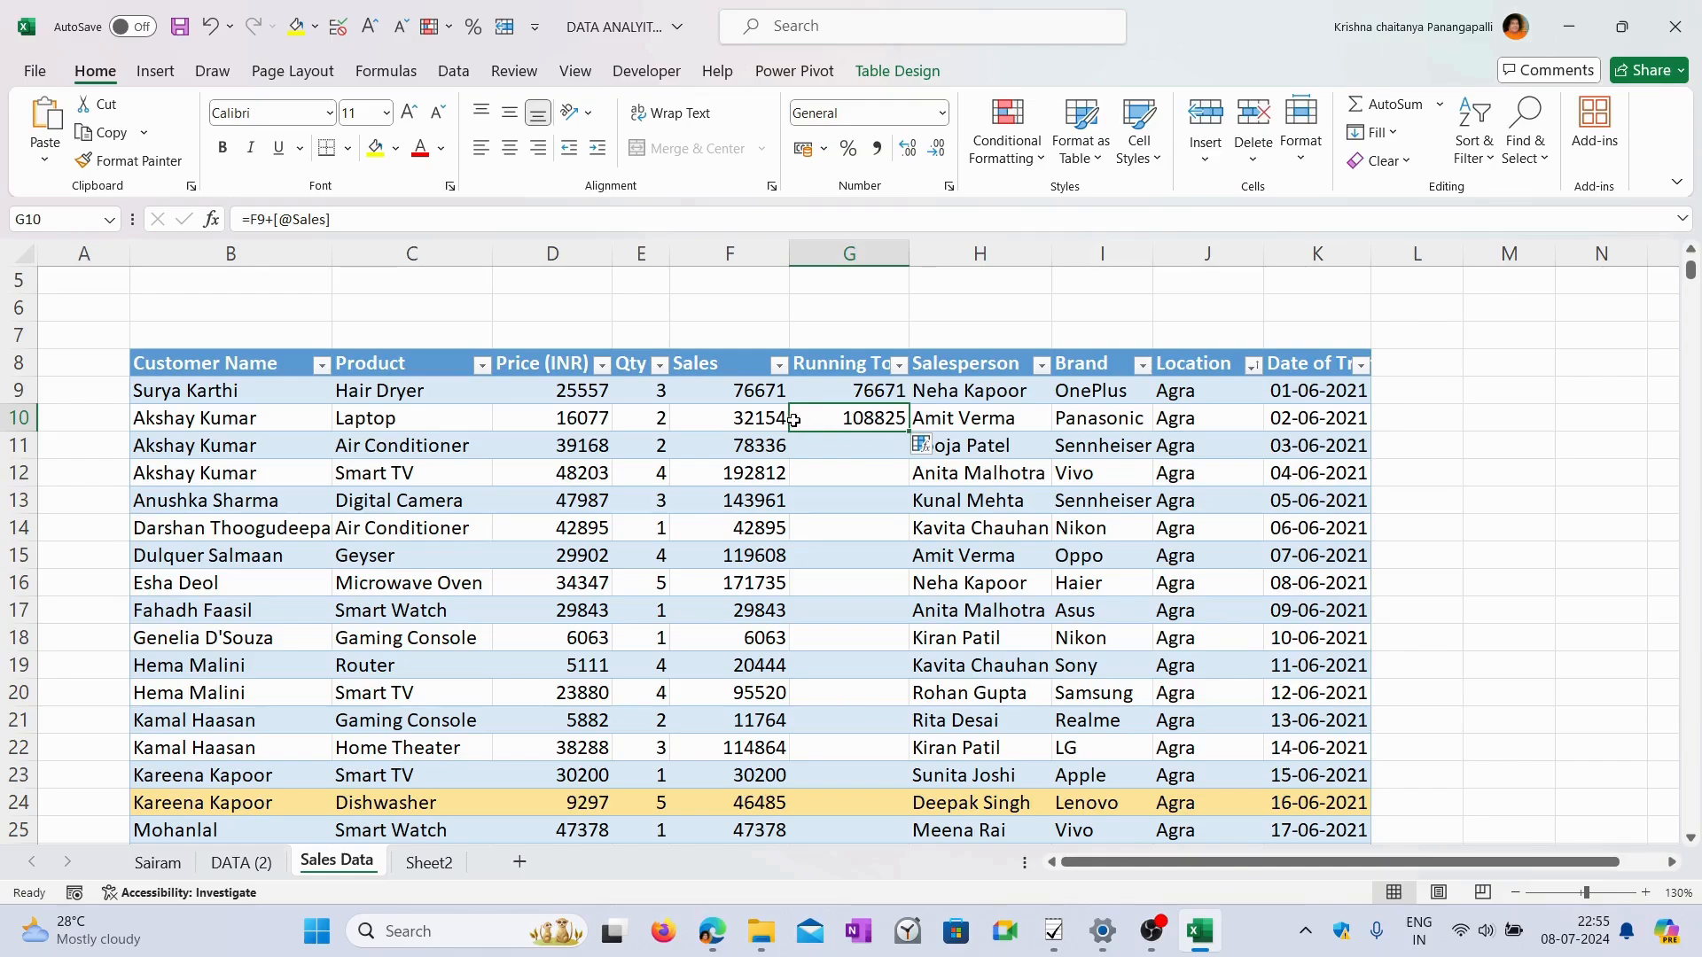
click(756, 394)
drag(756, 394, 757, 416)
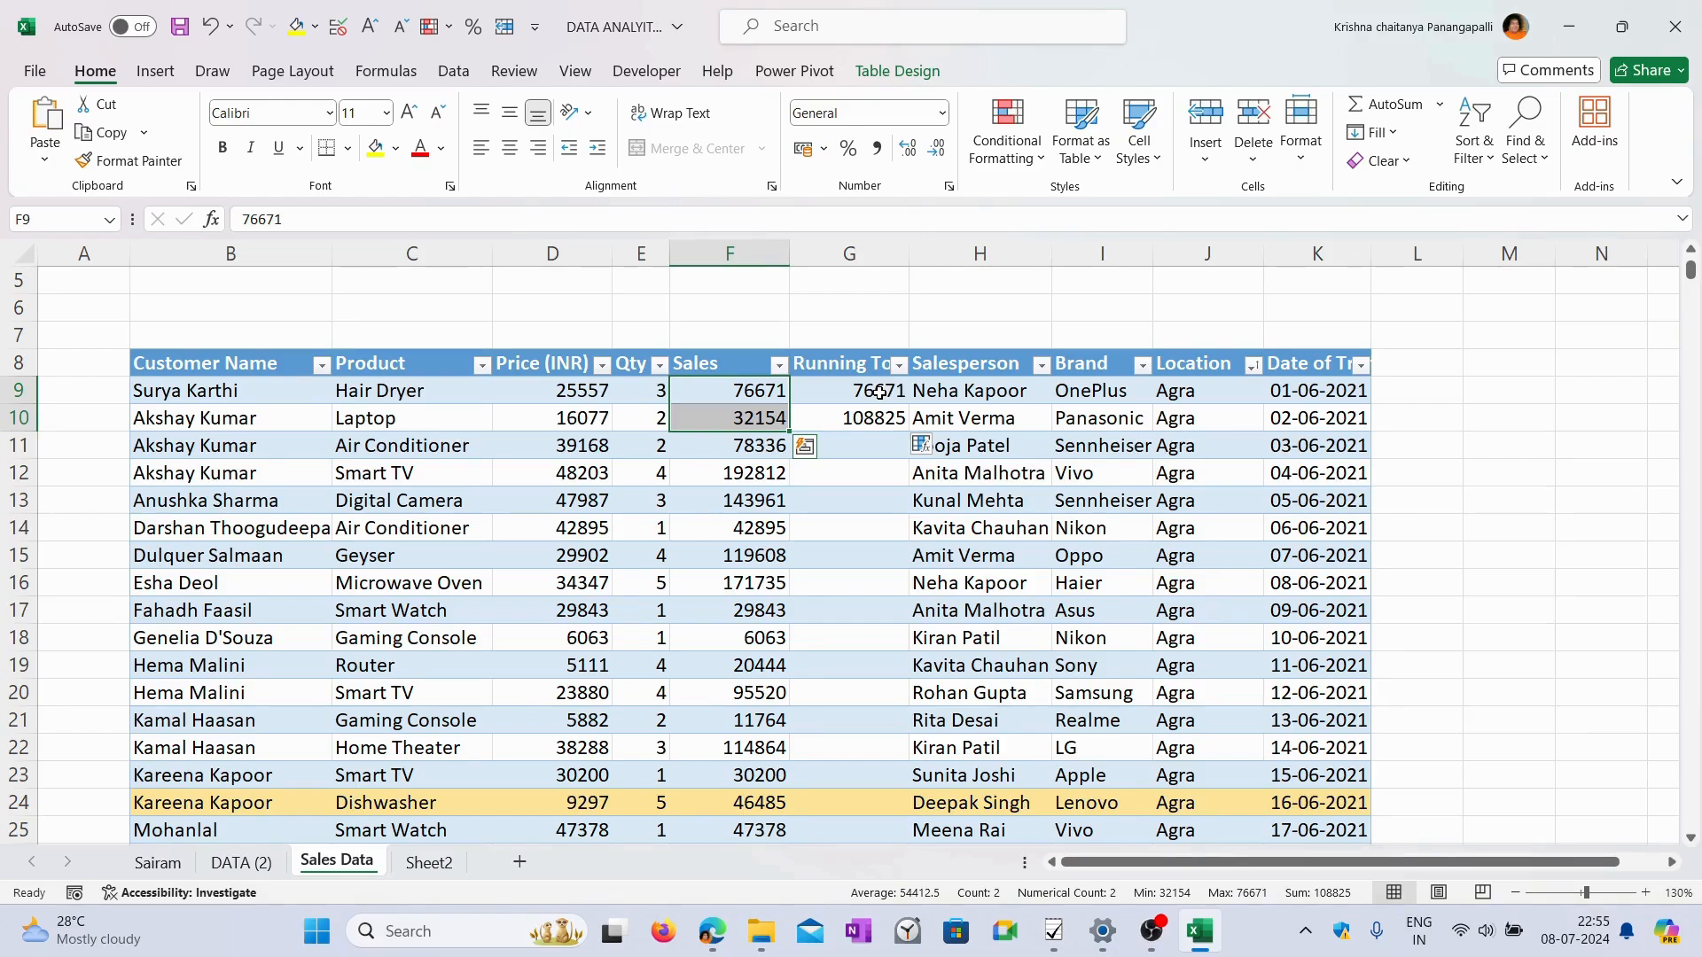
drag(879, 391, 876, 417)
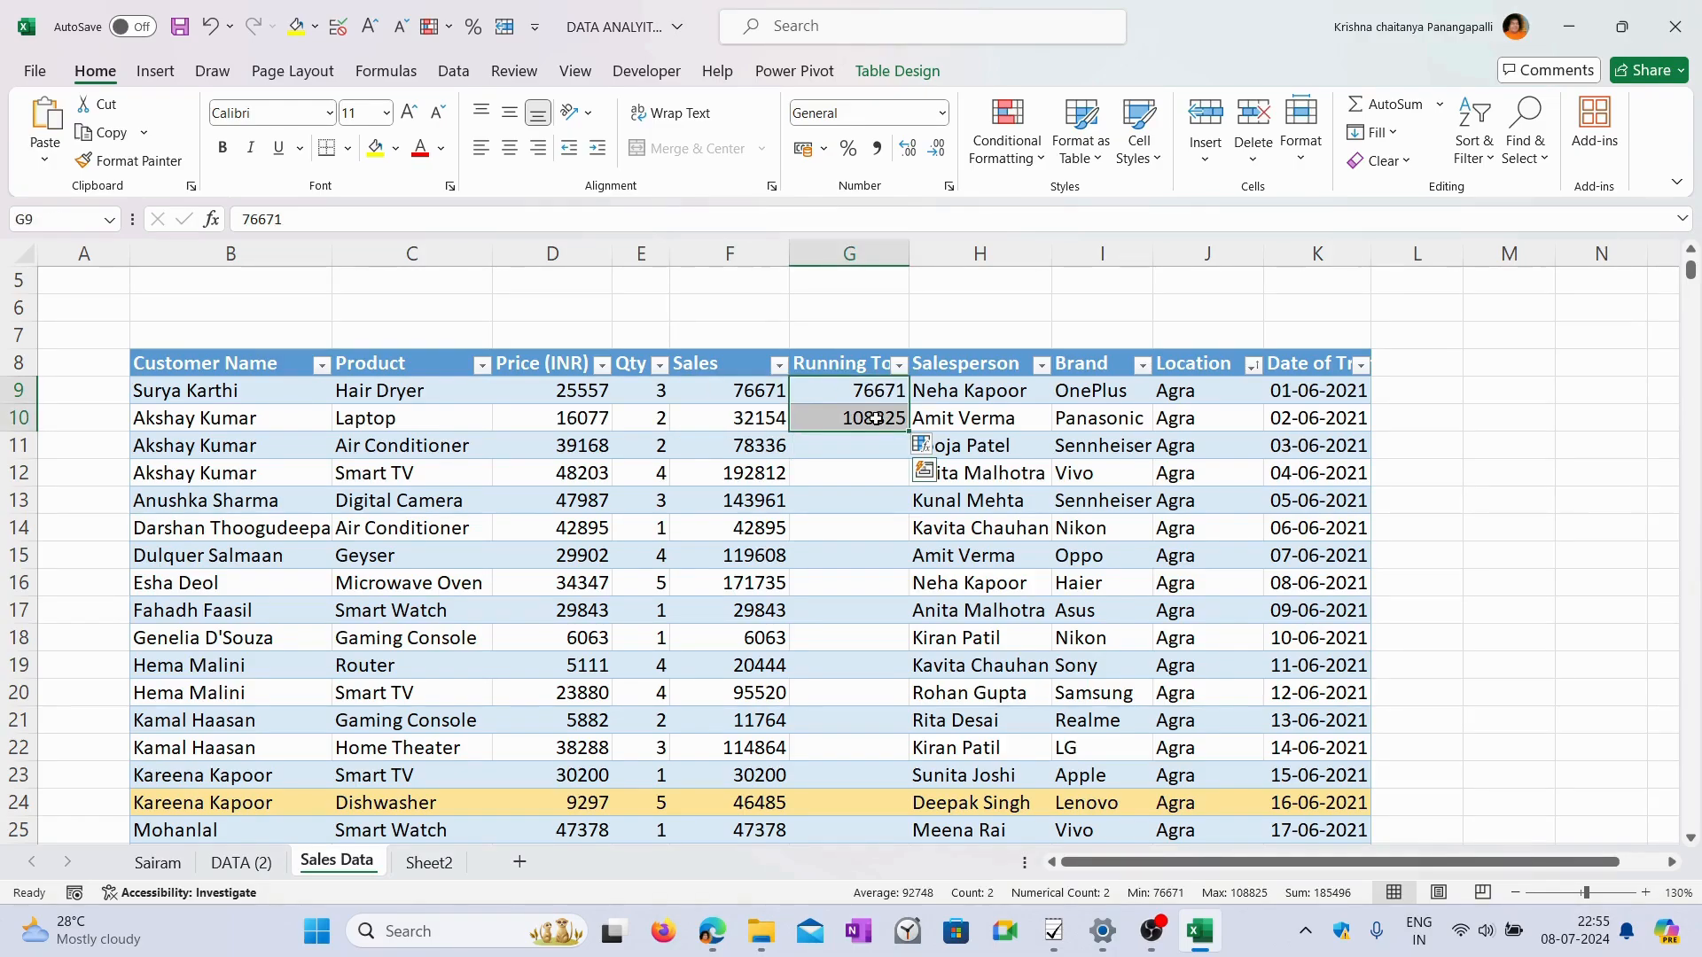
key(Delete)
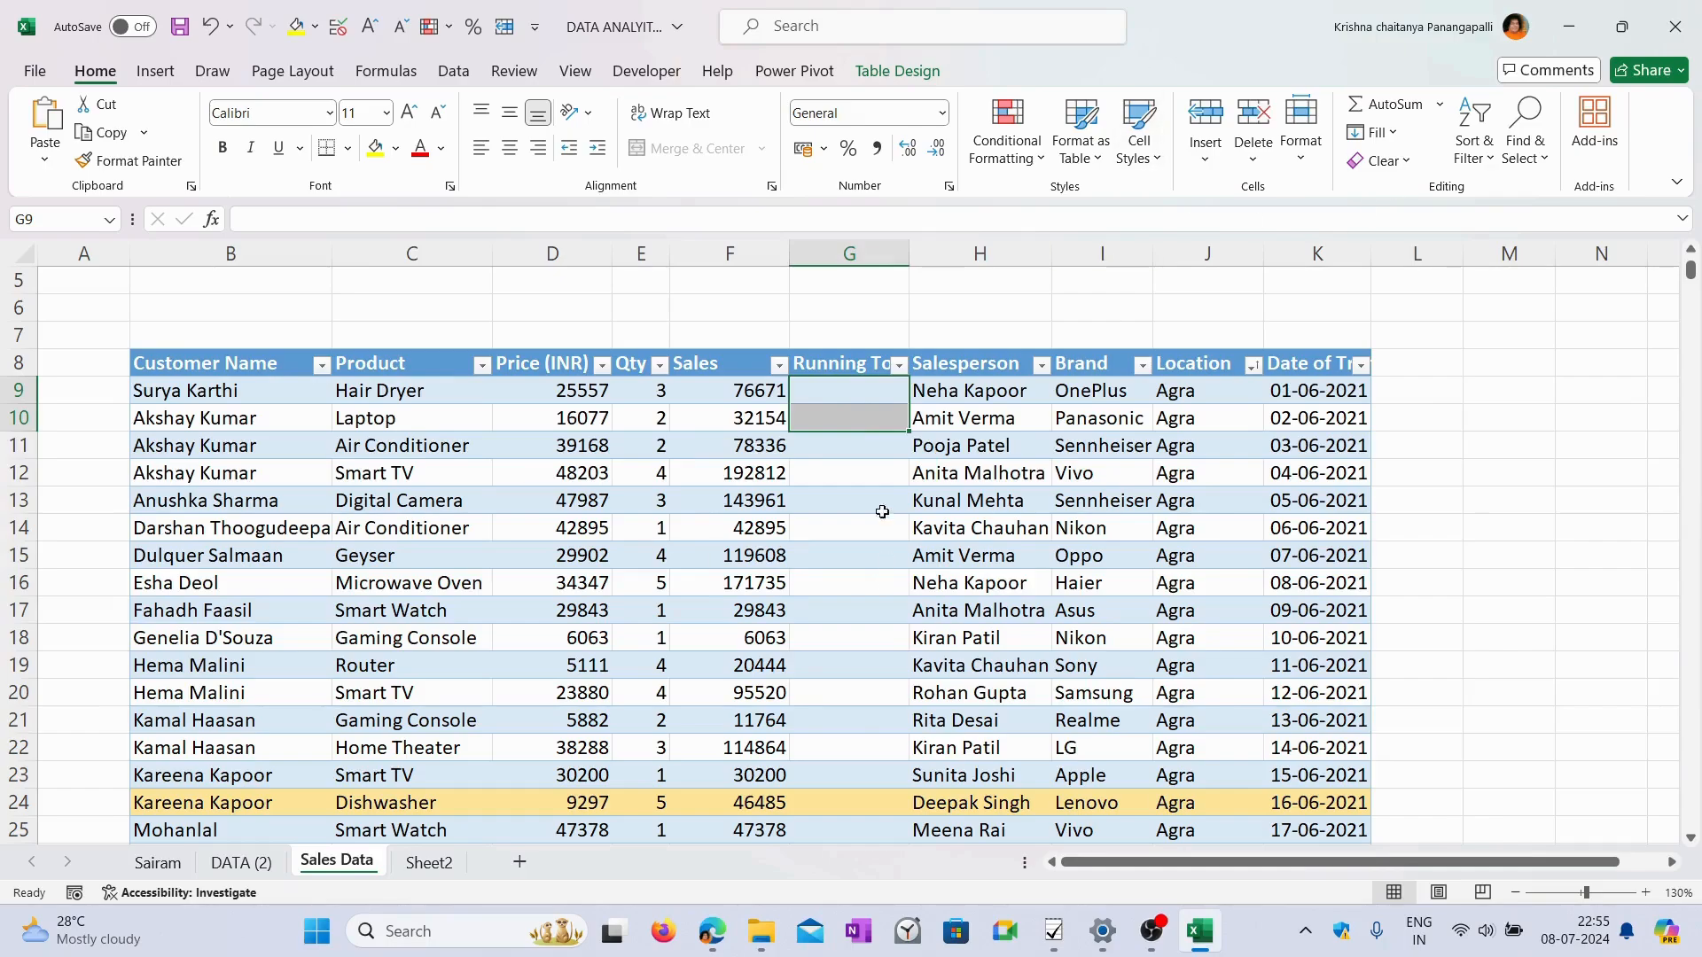
Fill the Running Total column with Quick Analysis running totals of all Sales values from F9 down, replacing existing data.
click(754, 469)
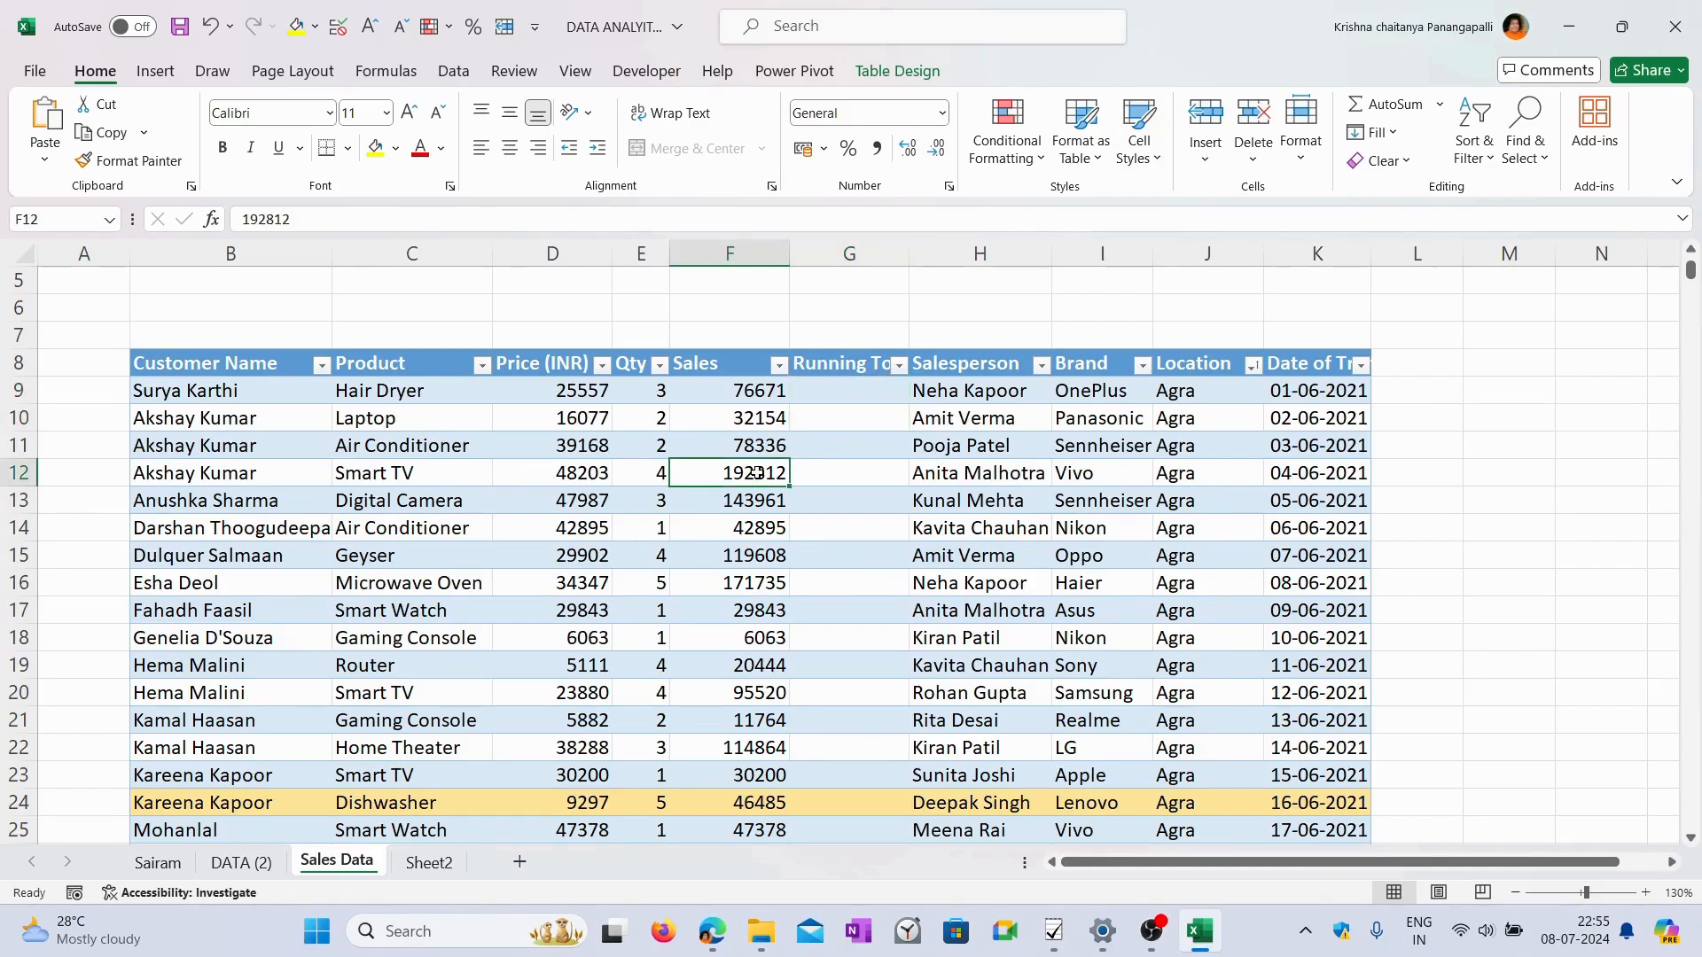
click(763, 396)
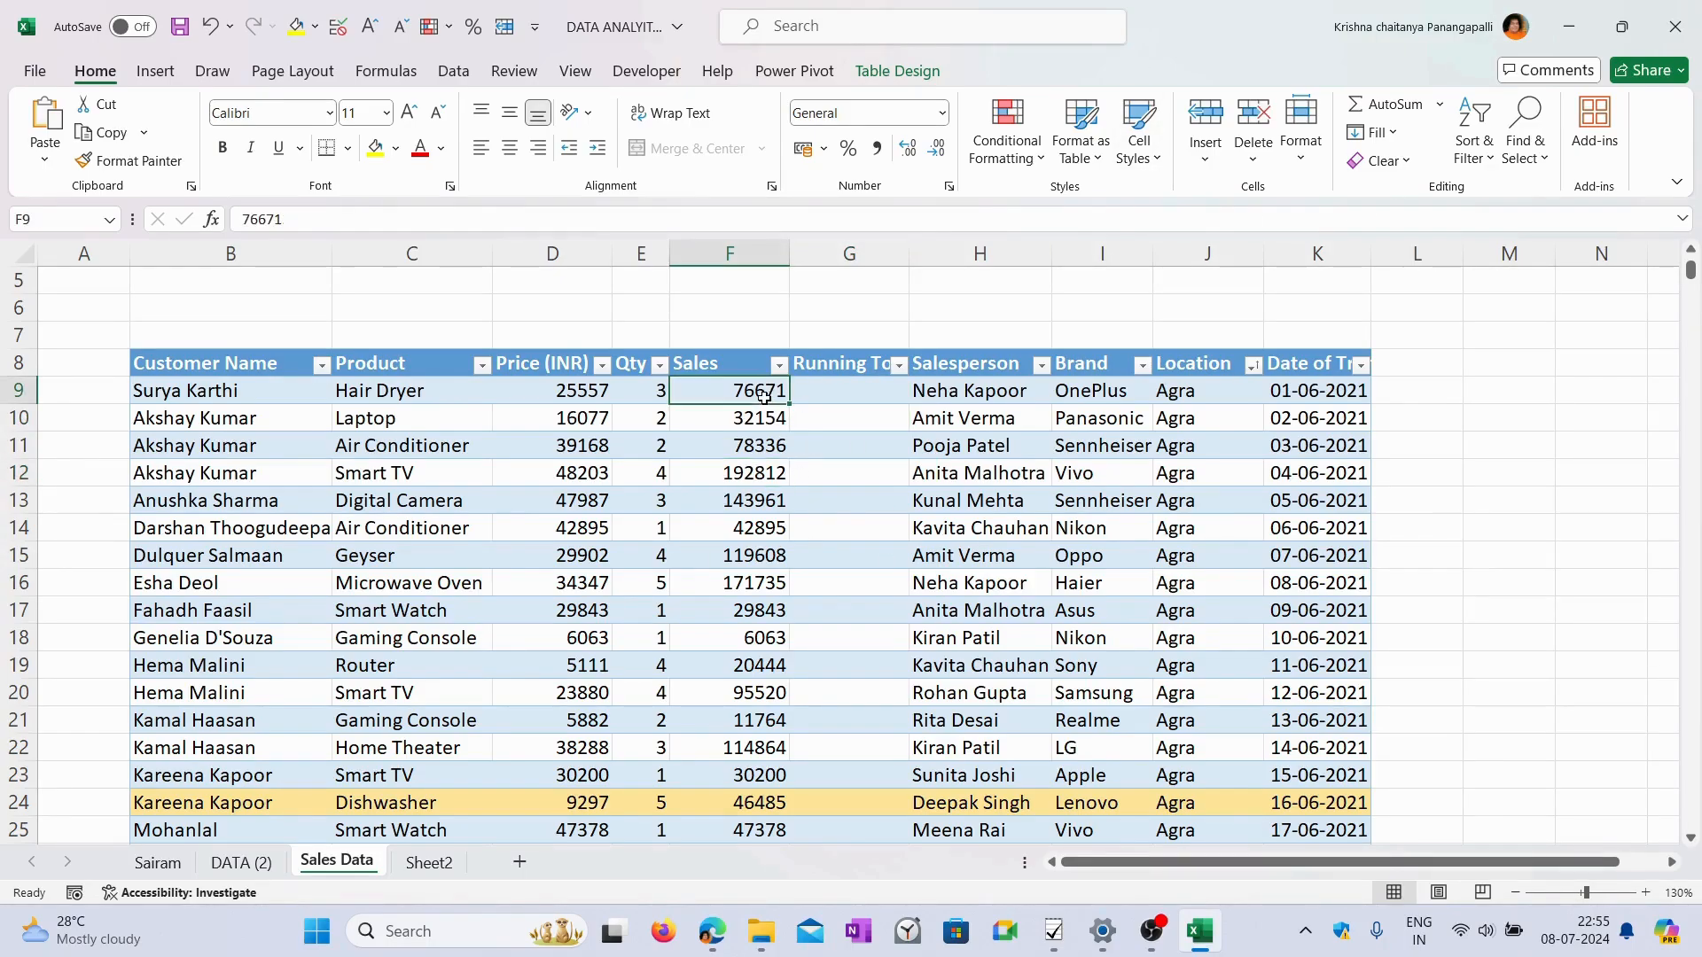
key(ctrl+shift+Down)
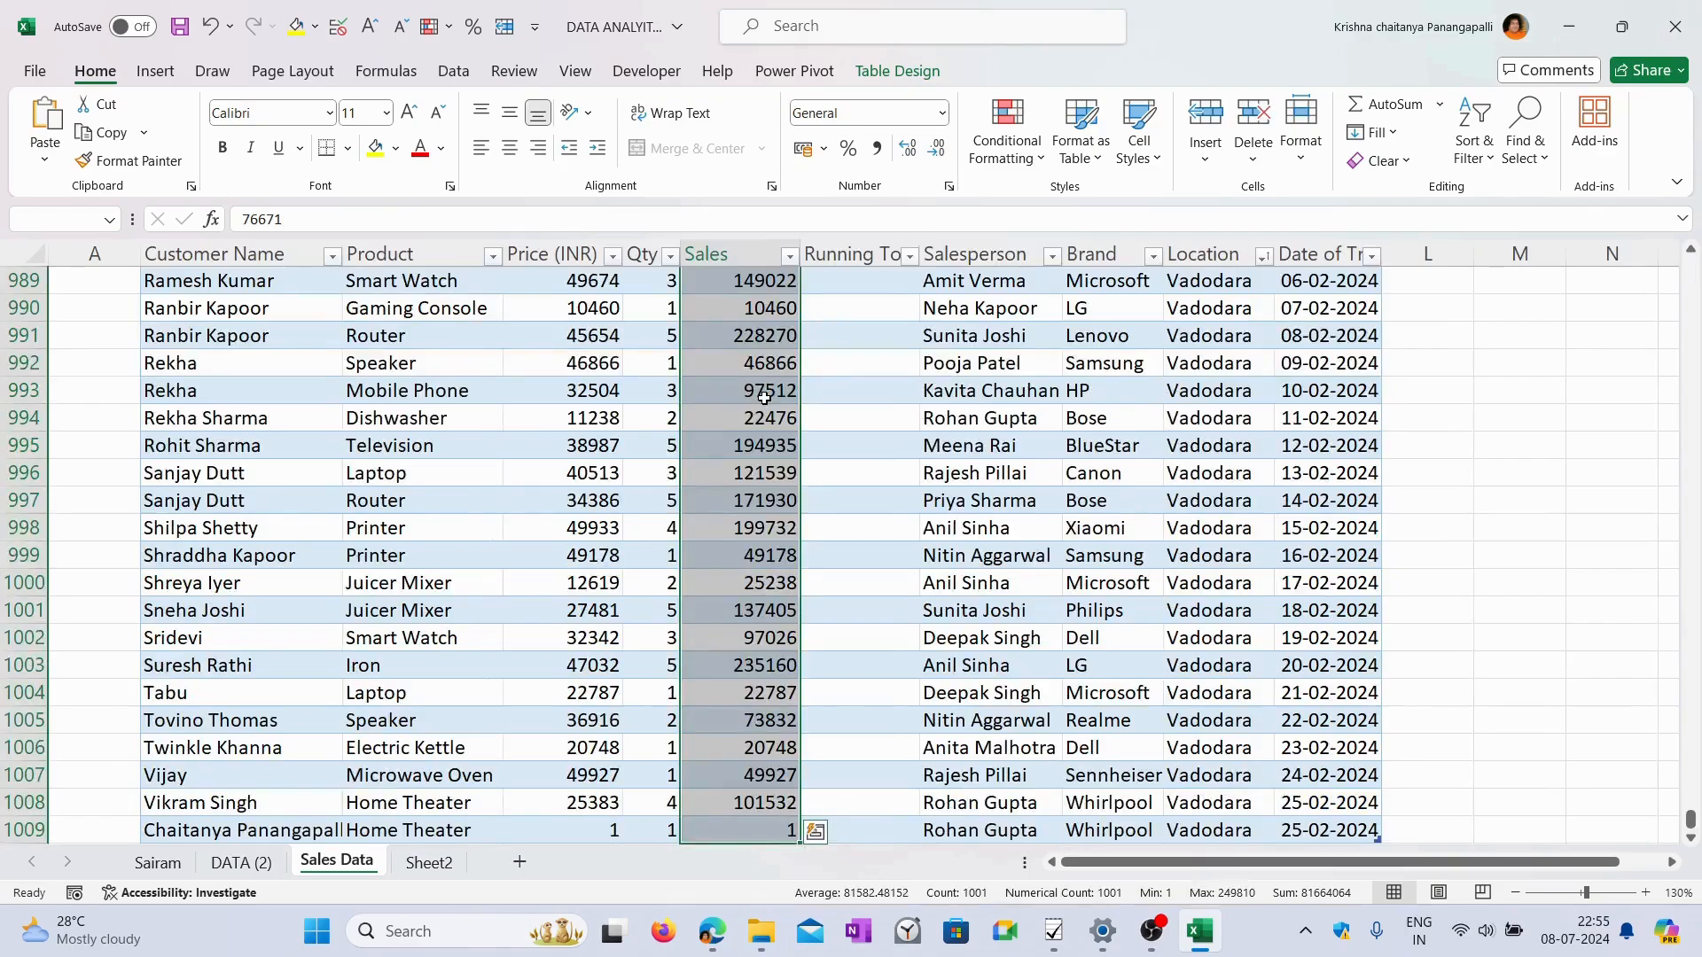
click(816, 833)
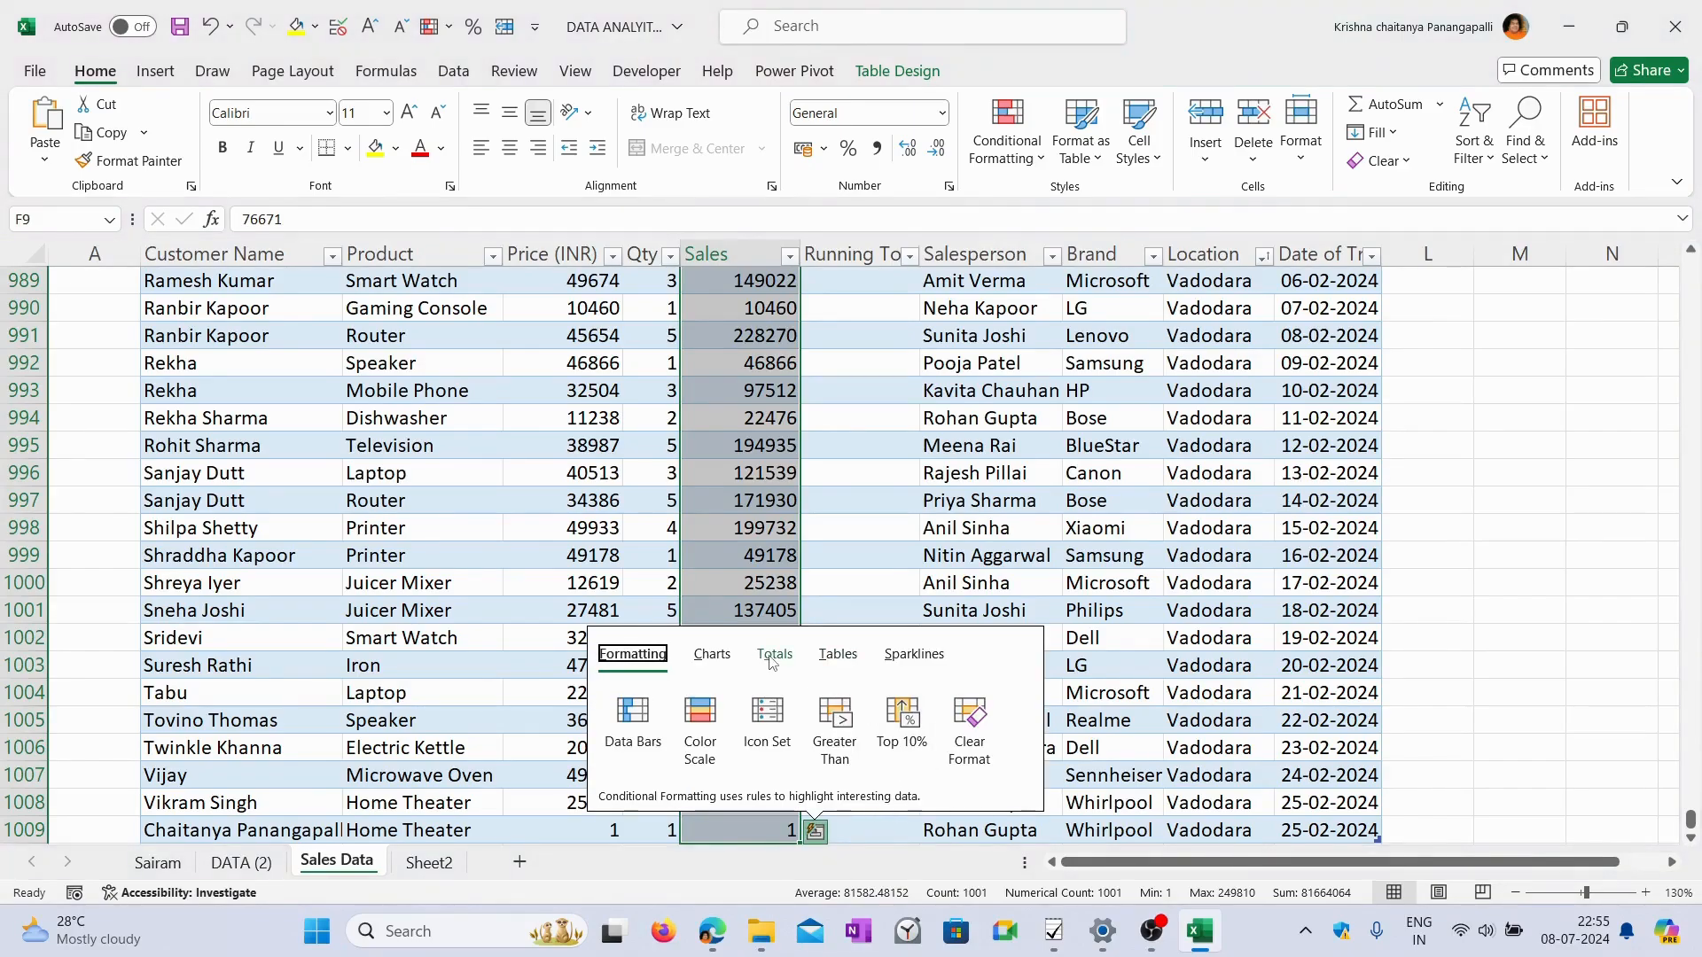
click(762, 661)
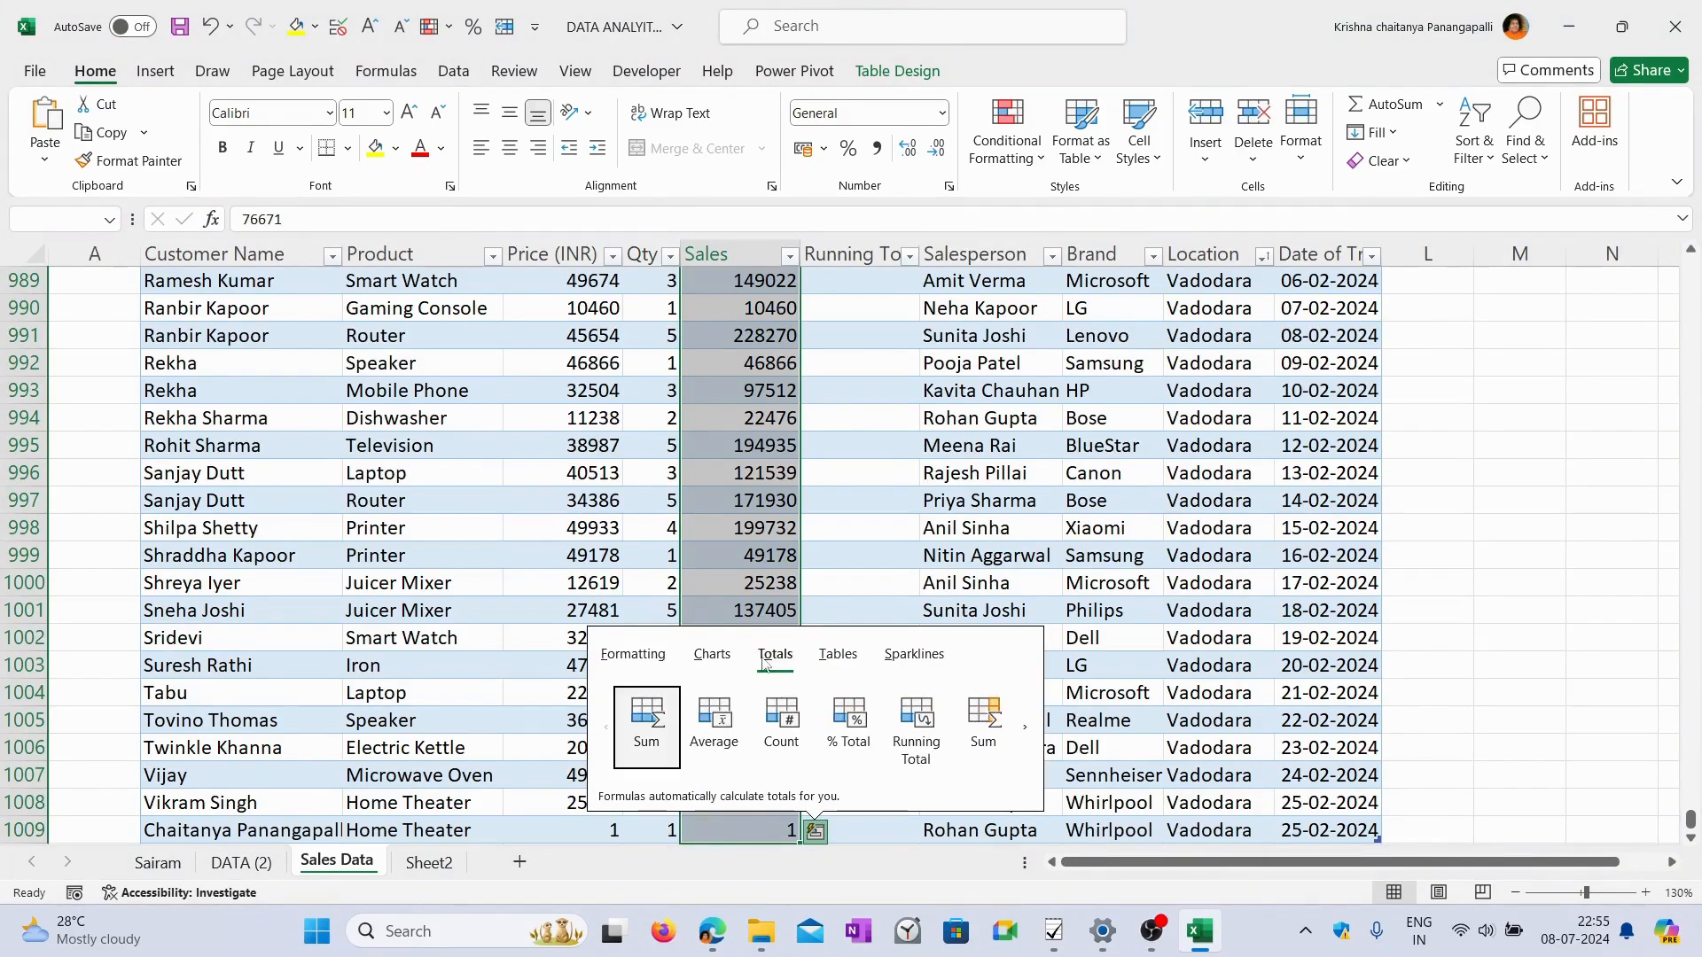
click(1024, 728)
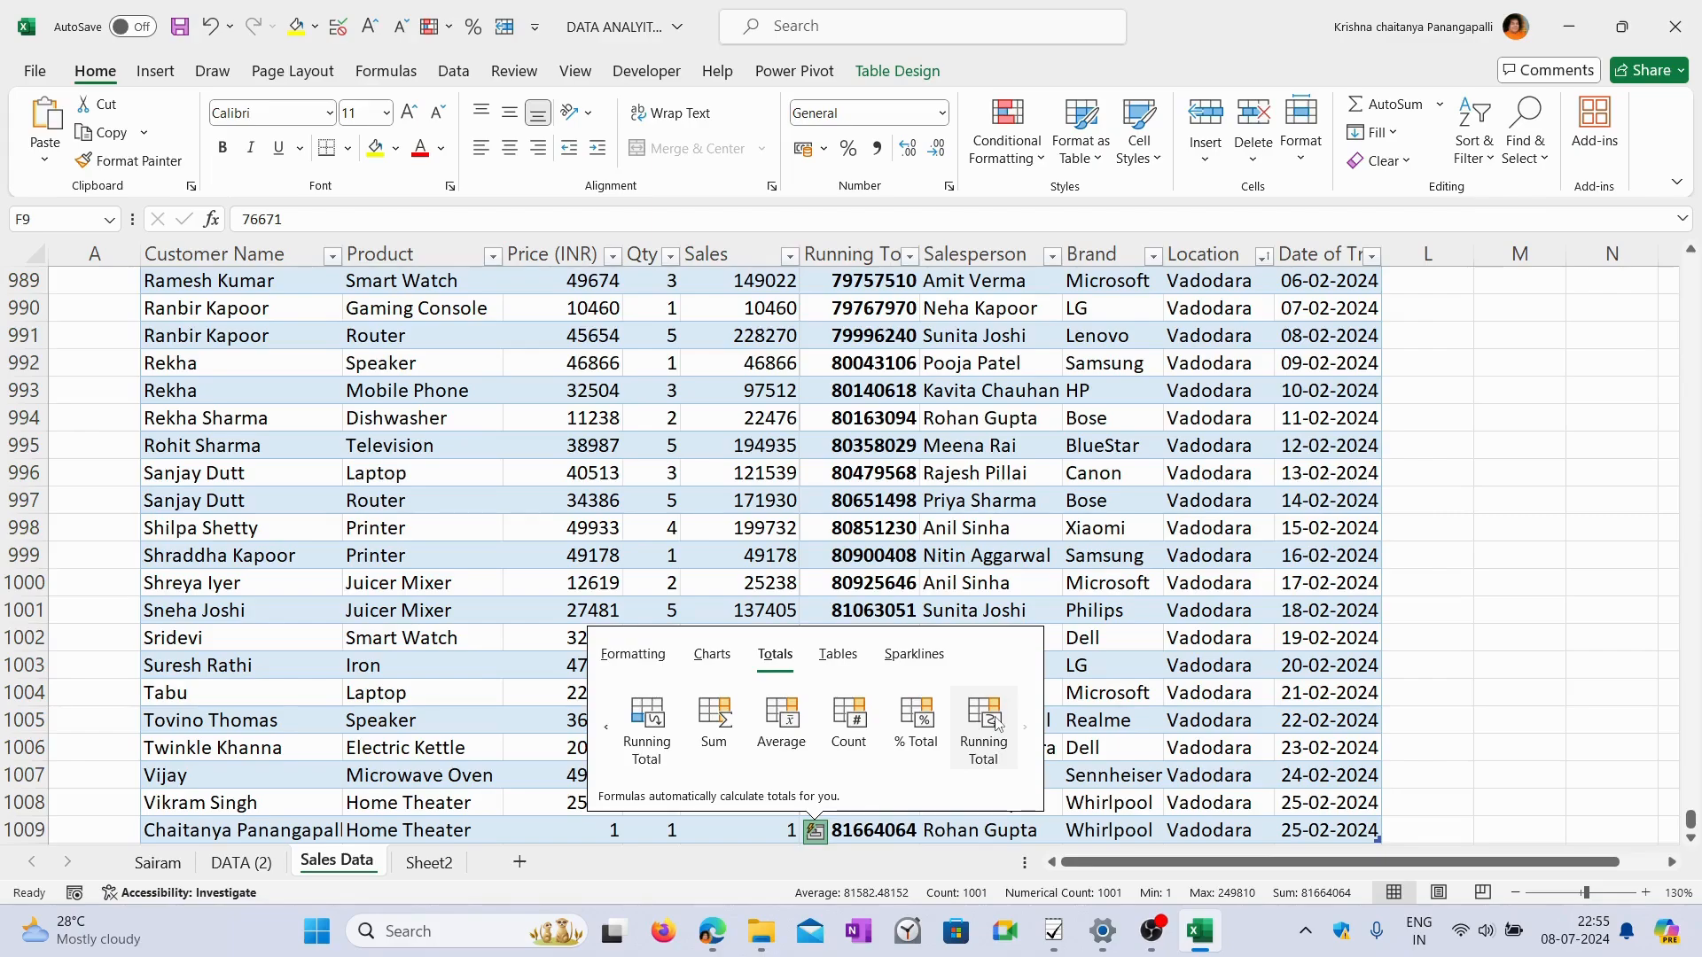
click(998, 725)
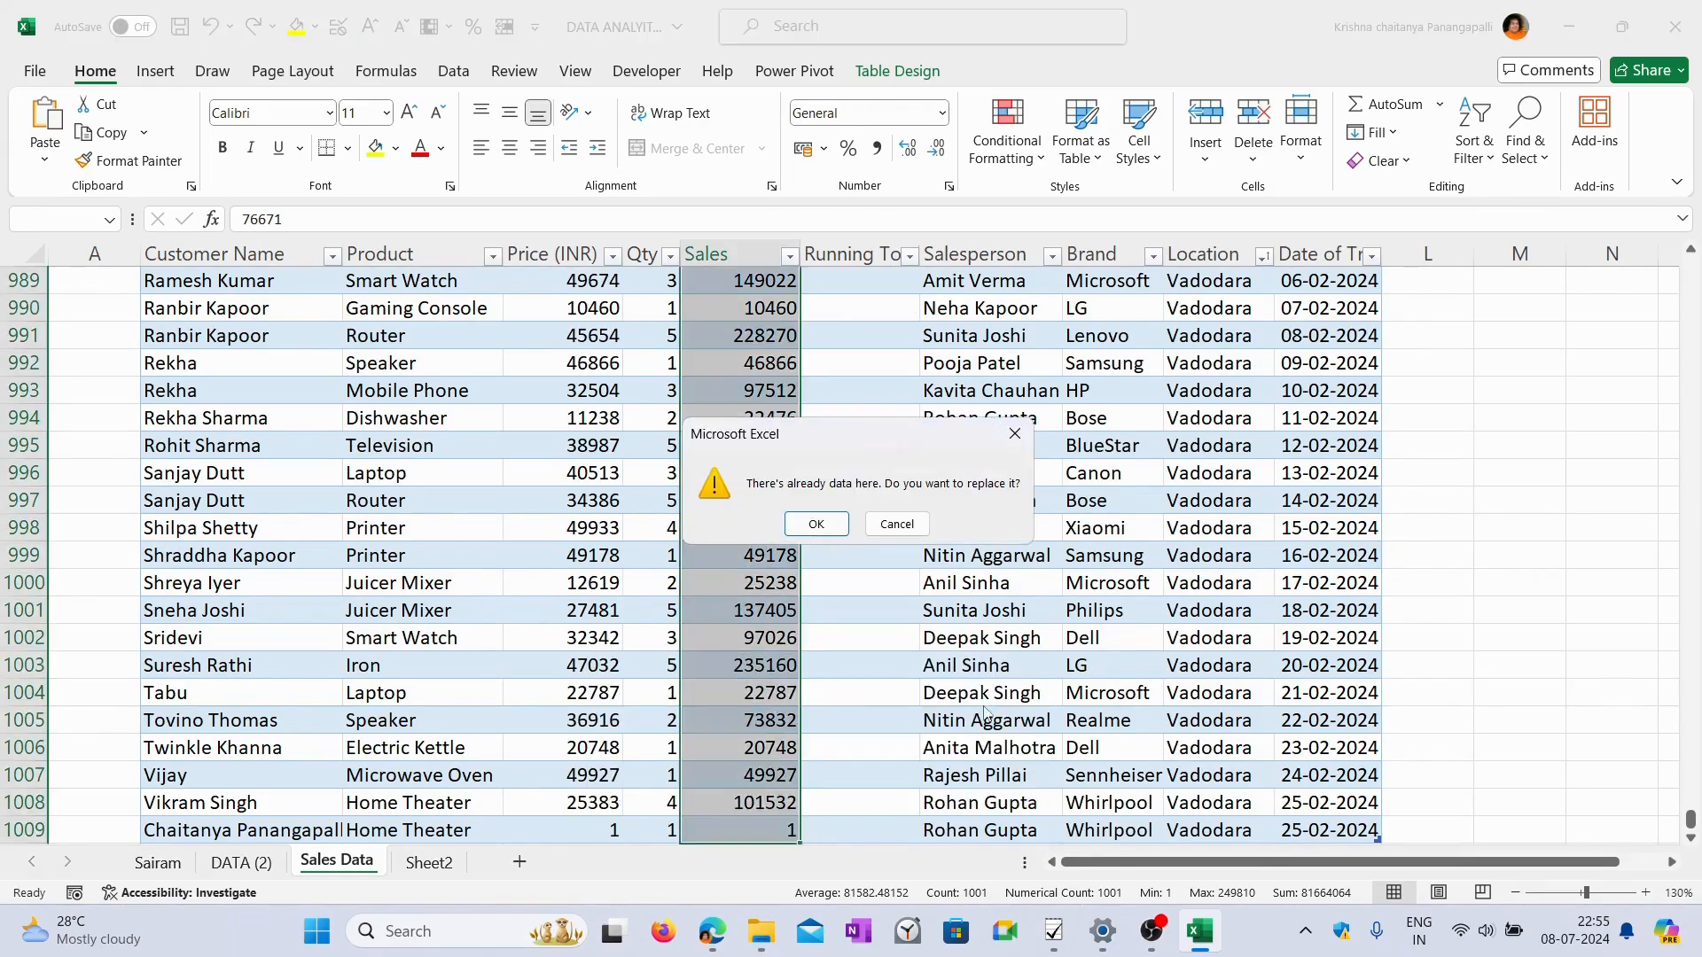
click(816, 525)
scroll(1026, 658, up, 8)
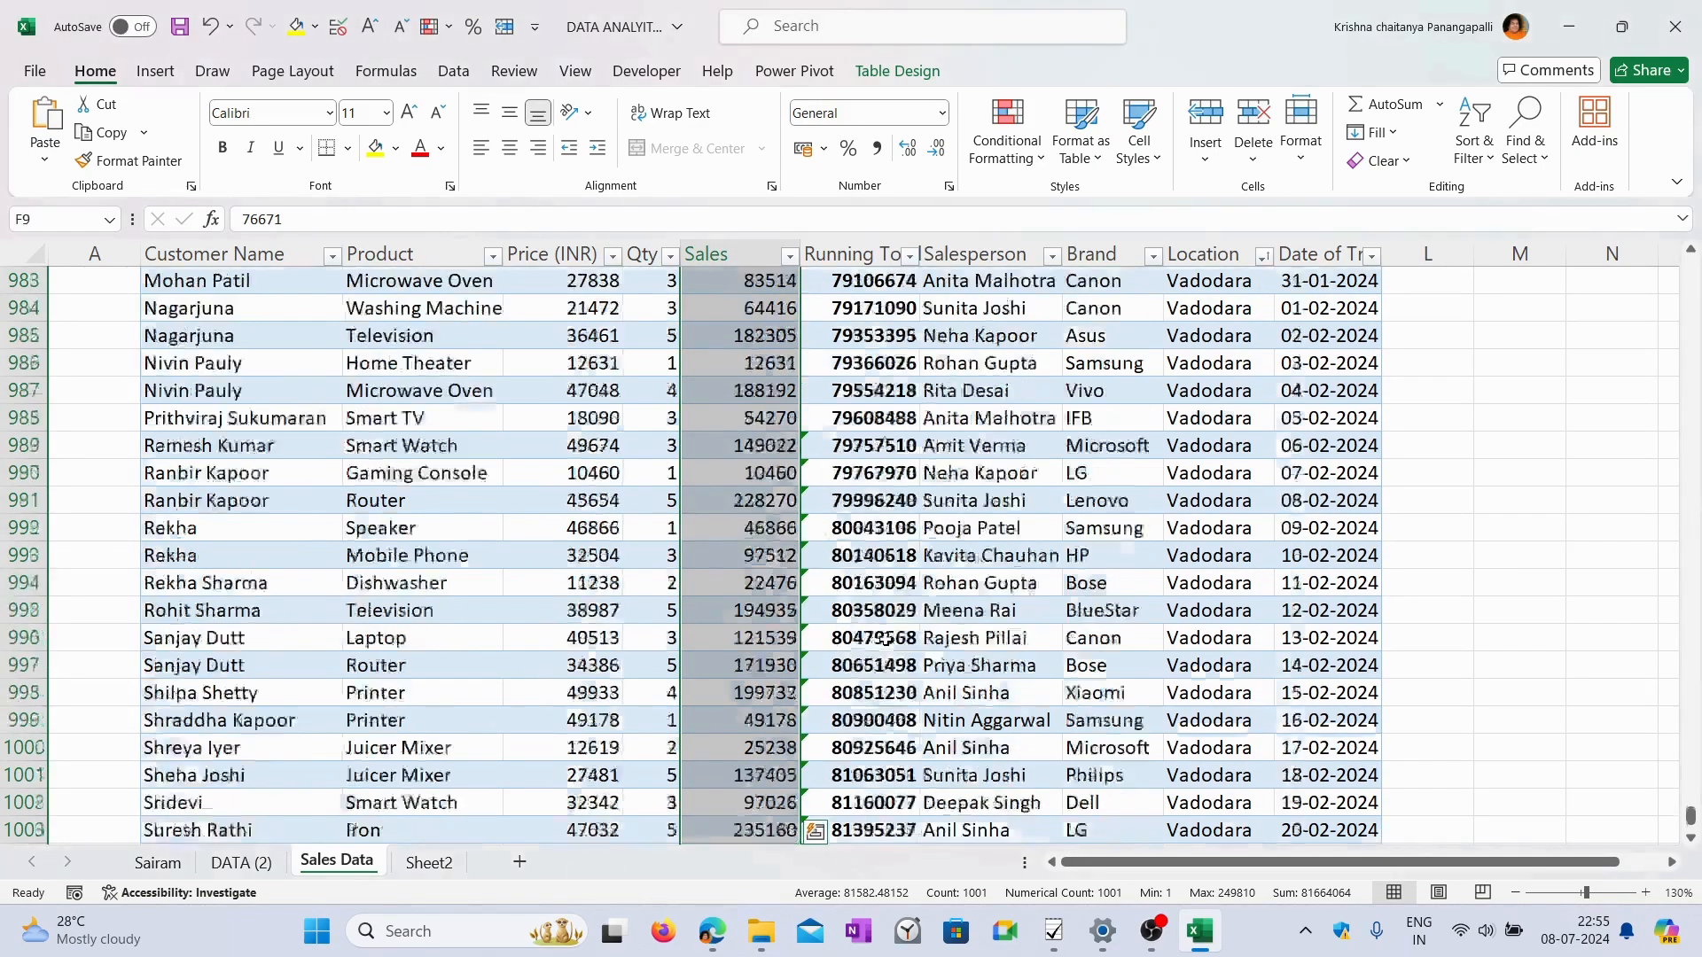
click(873, 612)
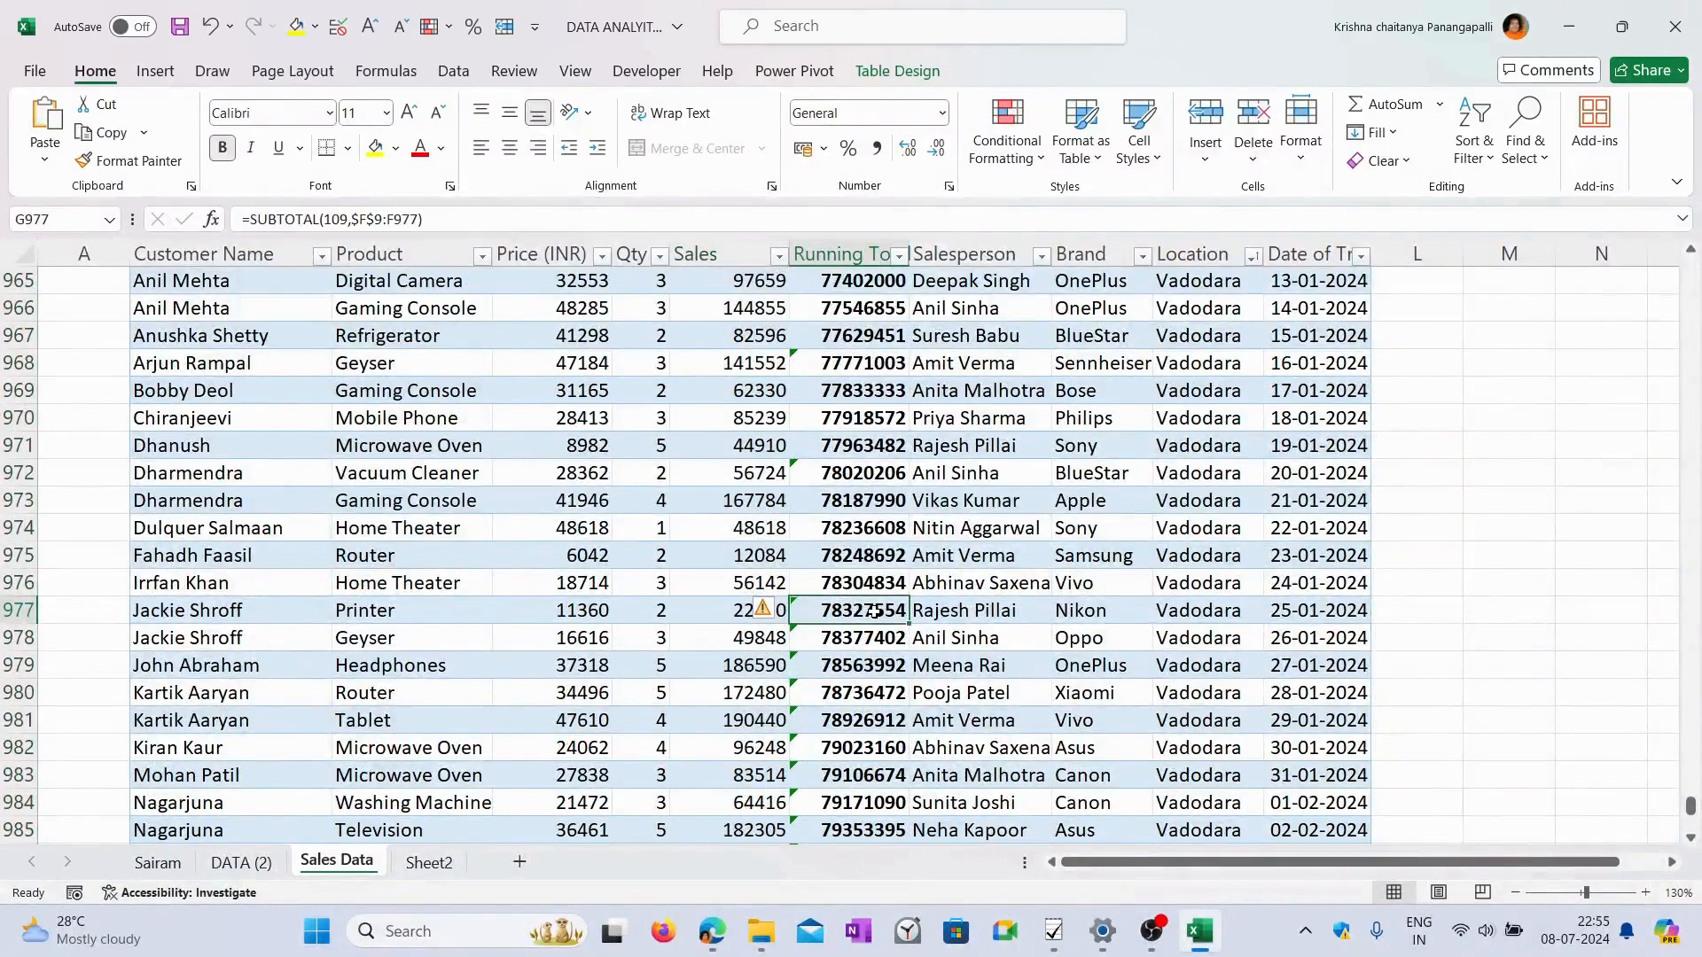
key(ctrl+Up)
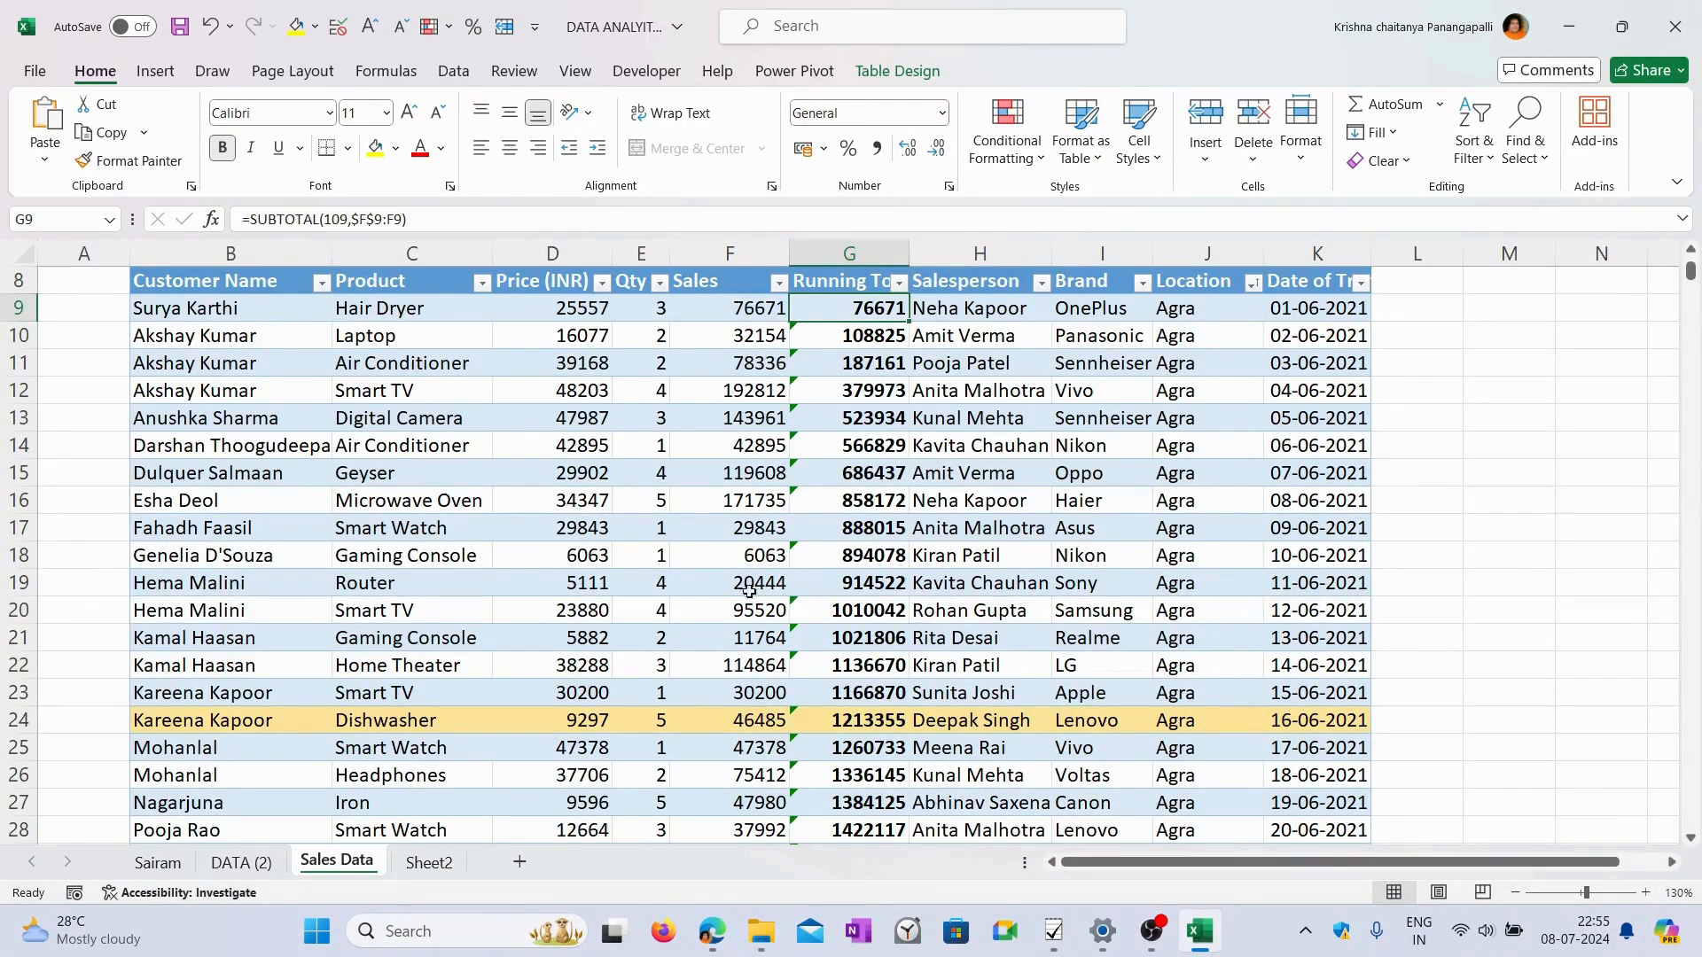
click(1524, 453)
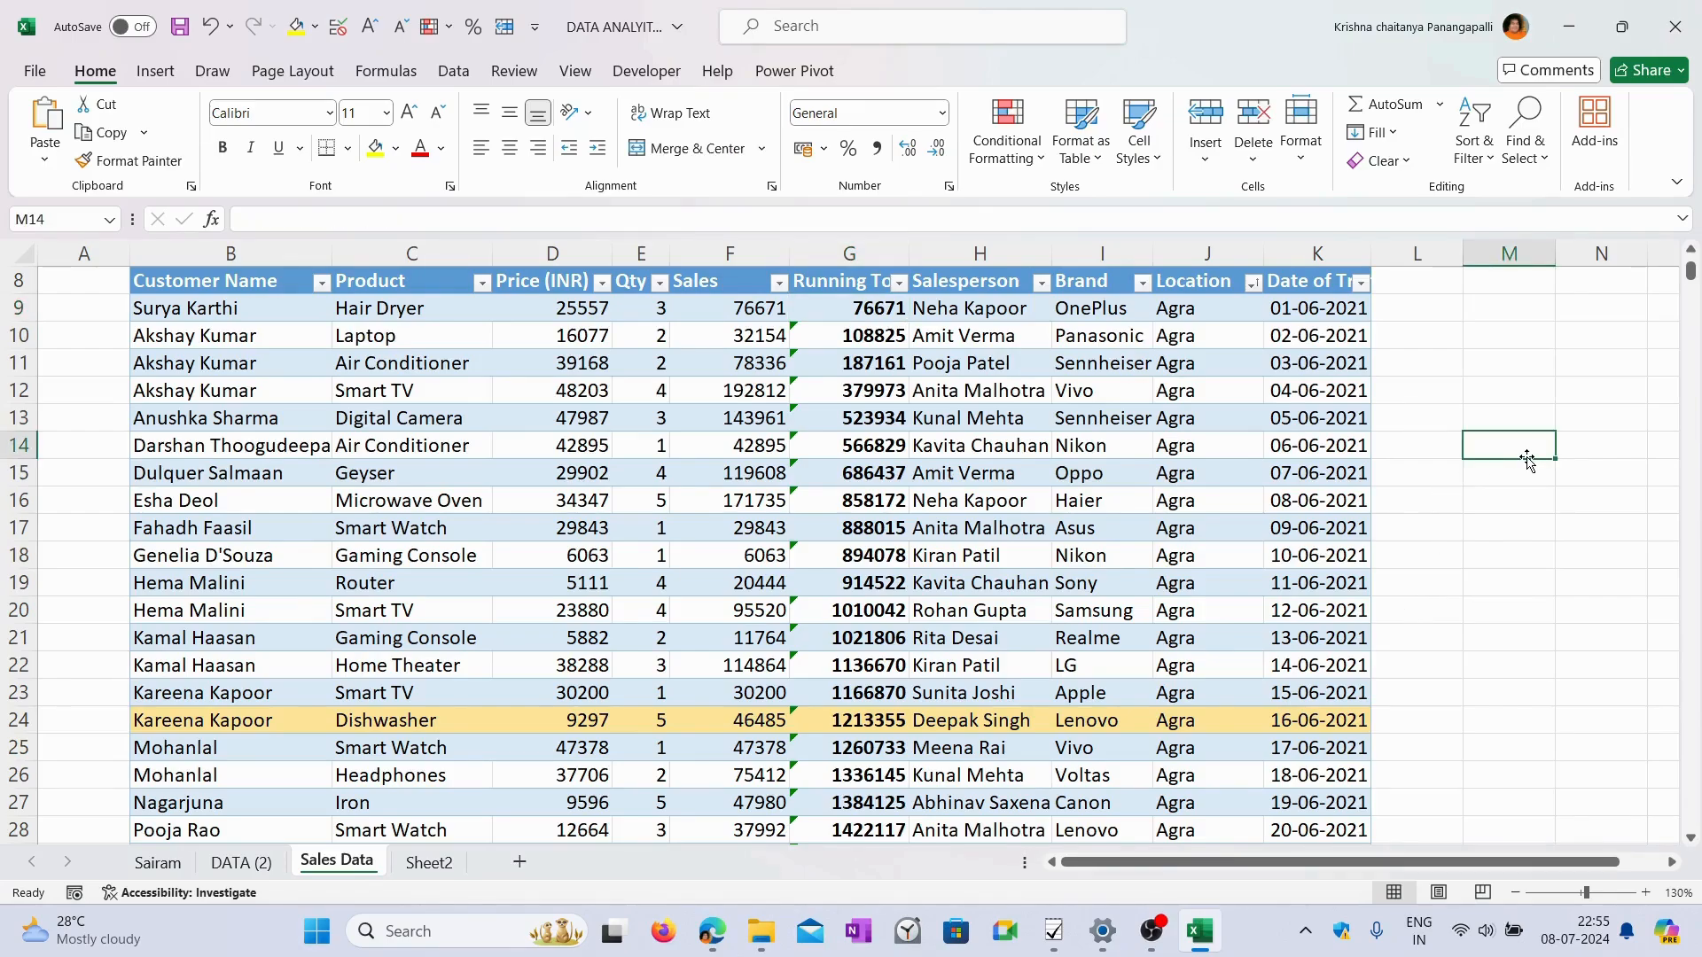
Copy all Product values from C9 down and paste them without table formatting at J7 of a new sheet.
click(400, 263)
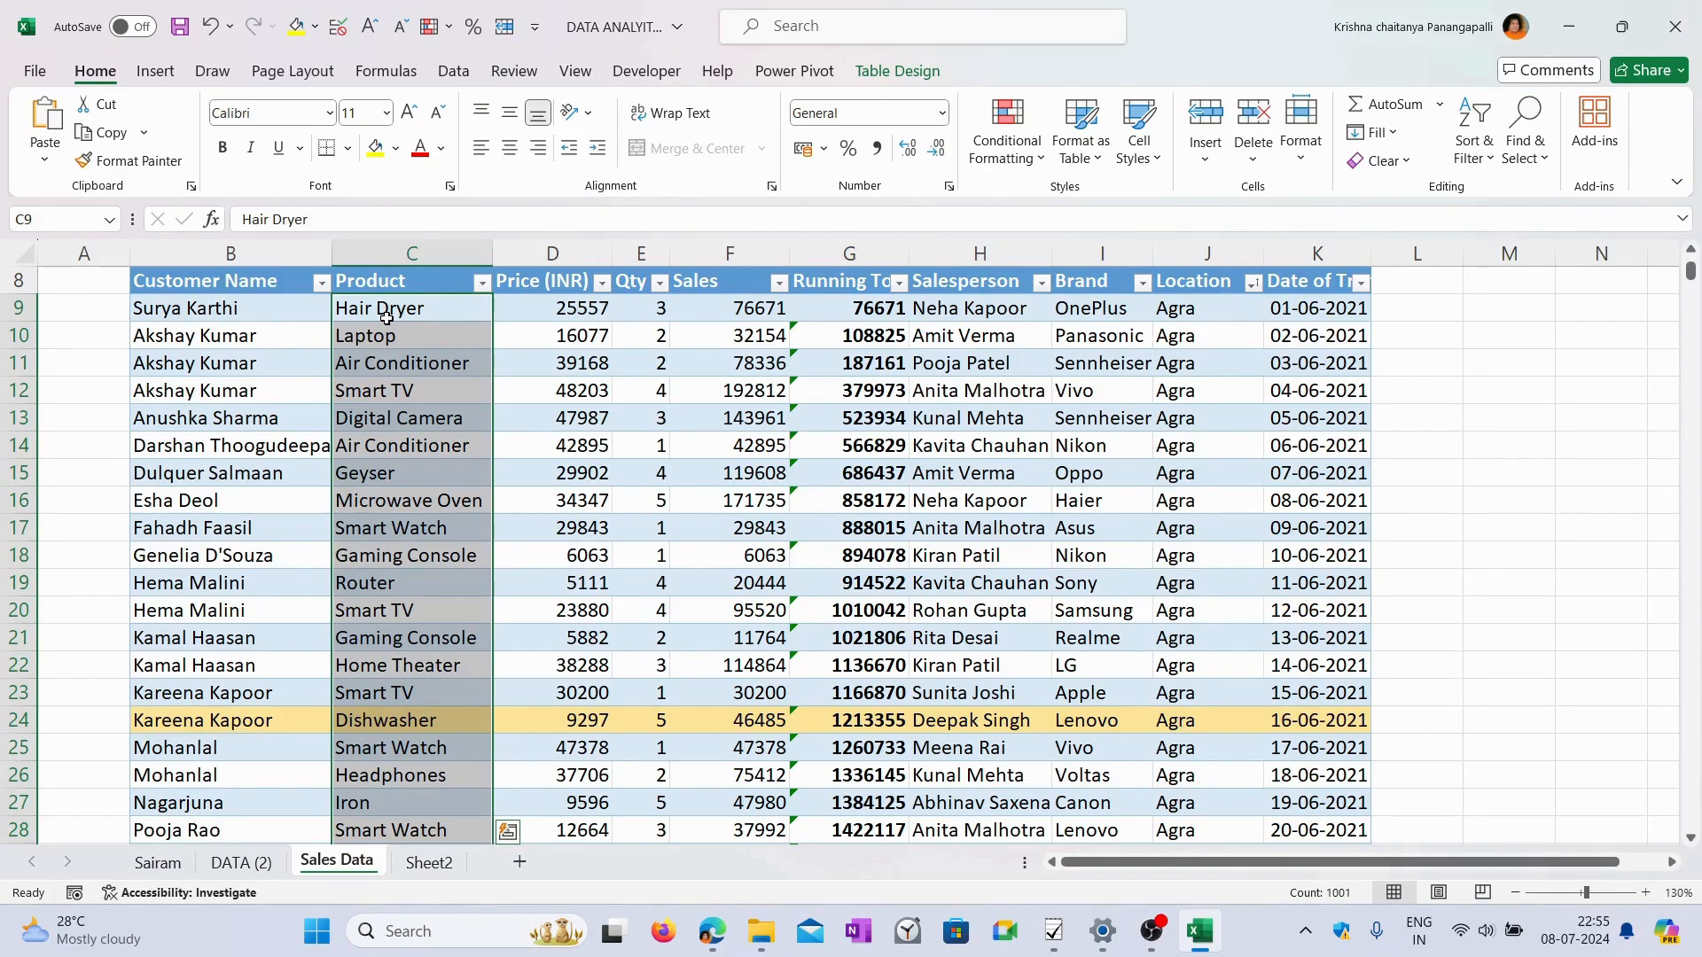
click(387, 315)
key(ctrl+shift+Down)
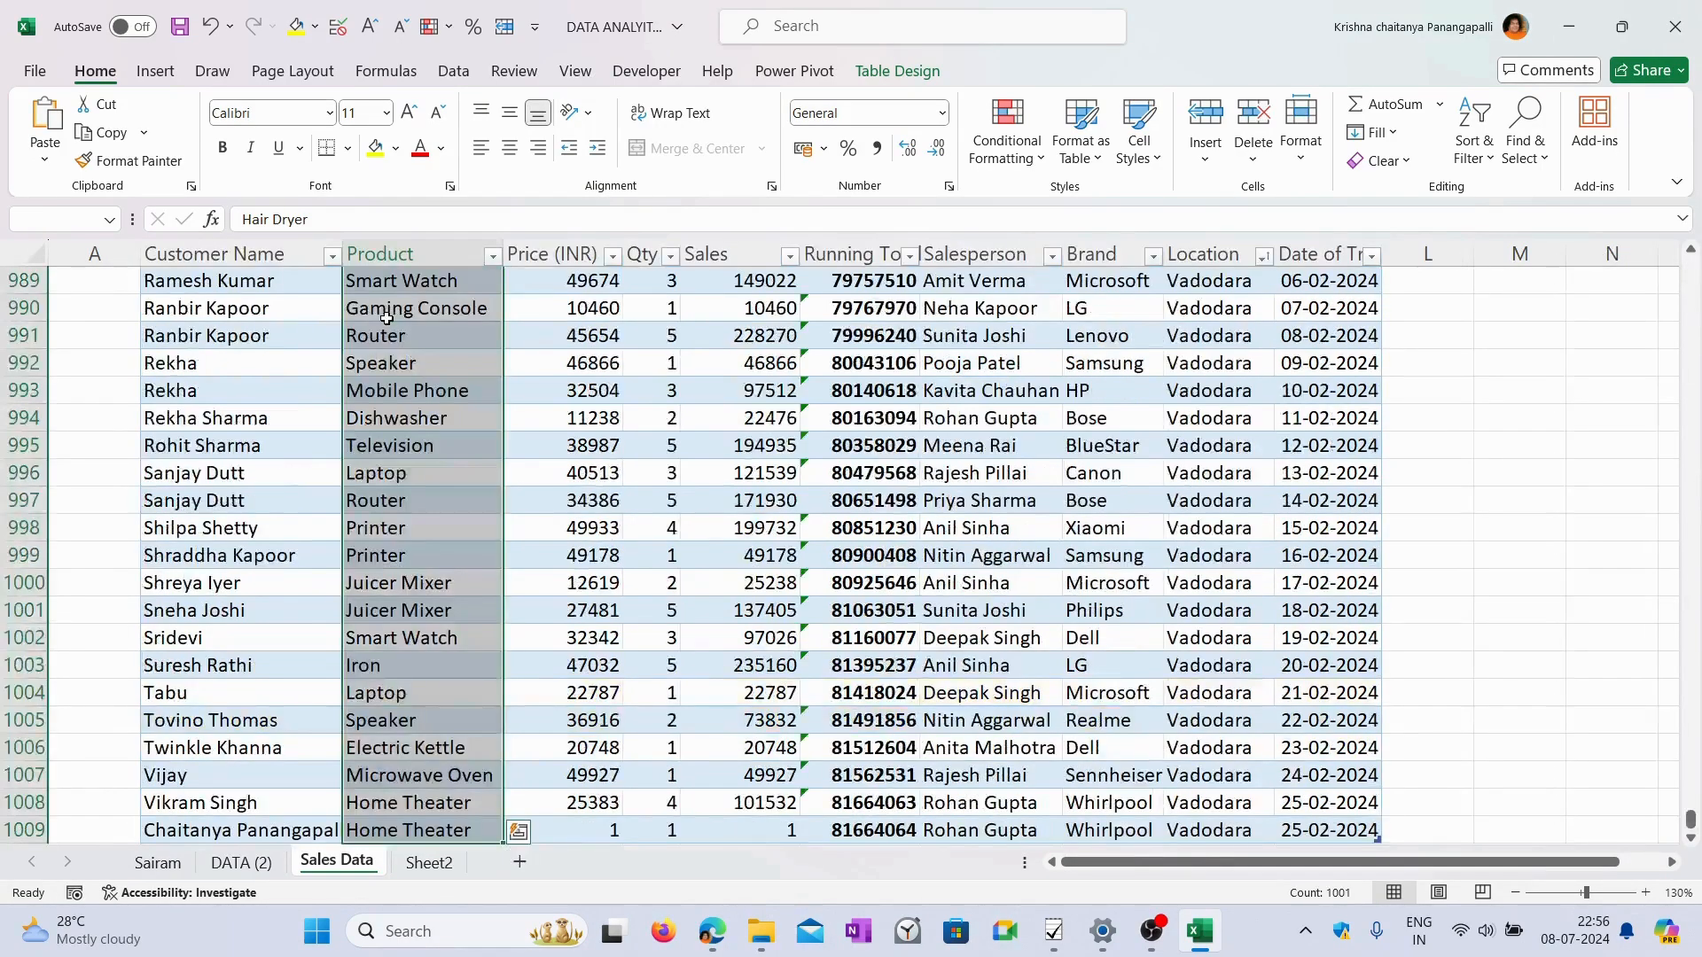
key(ctrl+c)
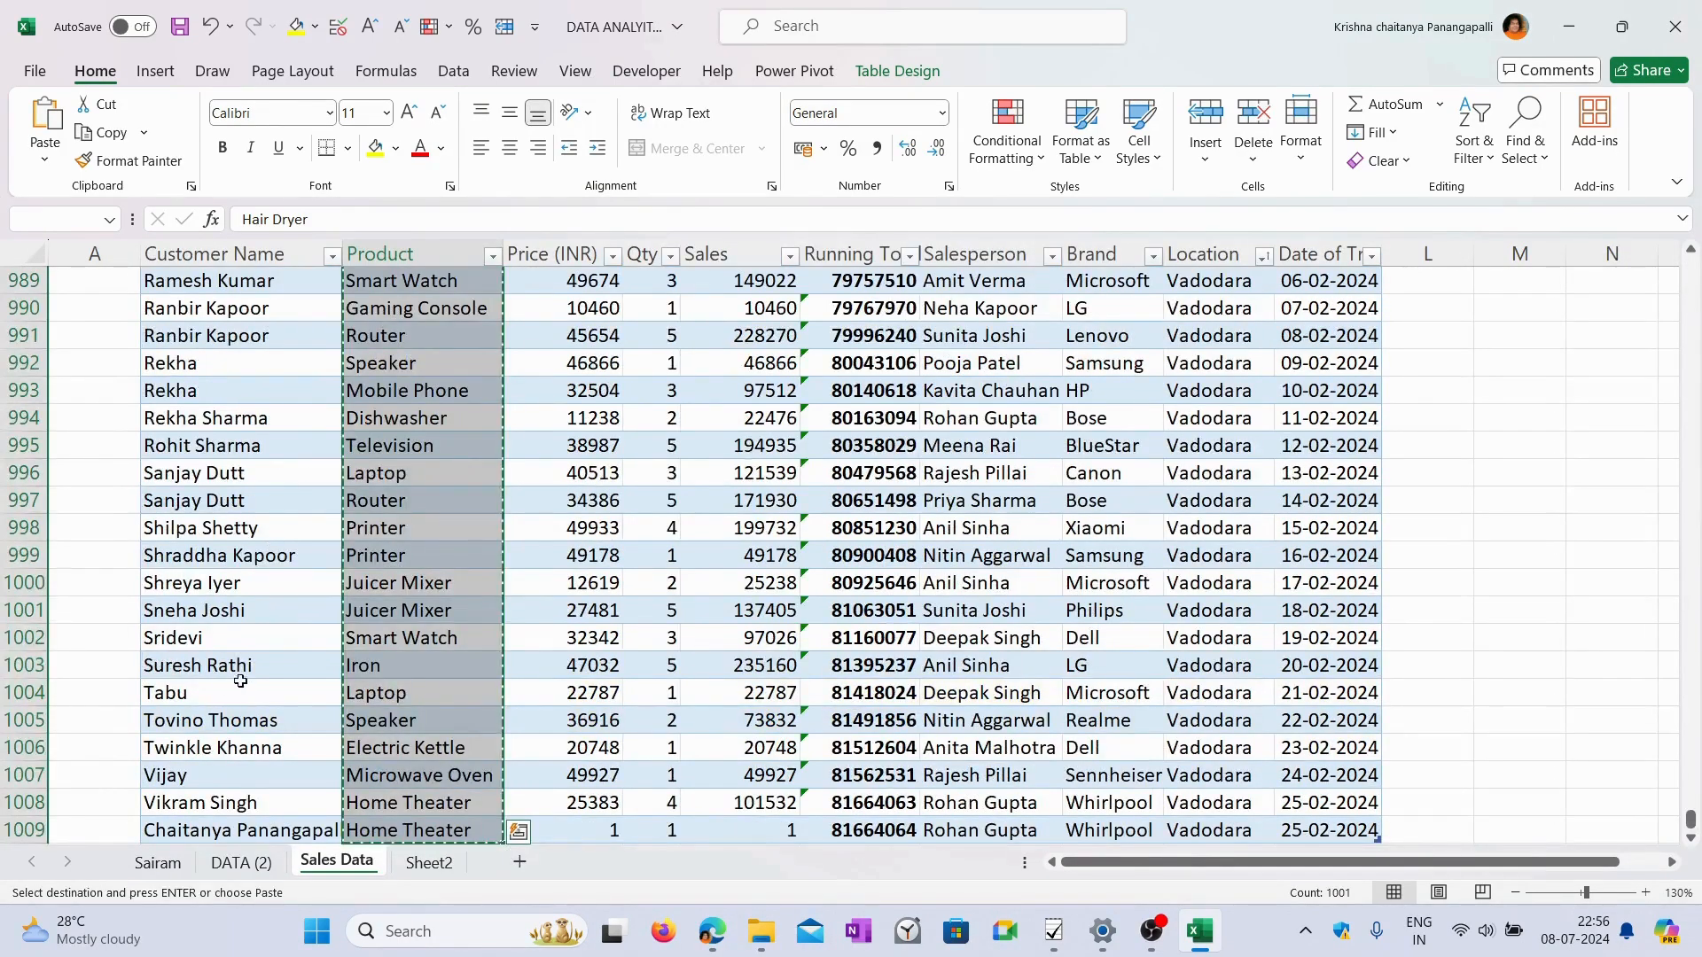
click(520, 862)
click(705, 395)
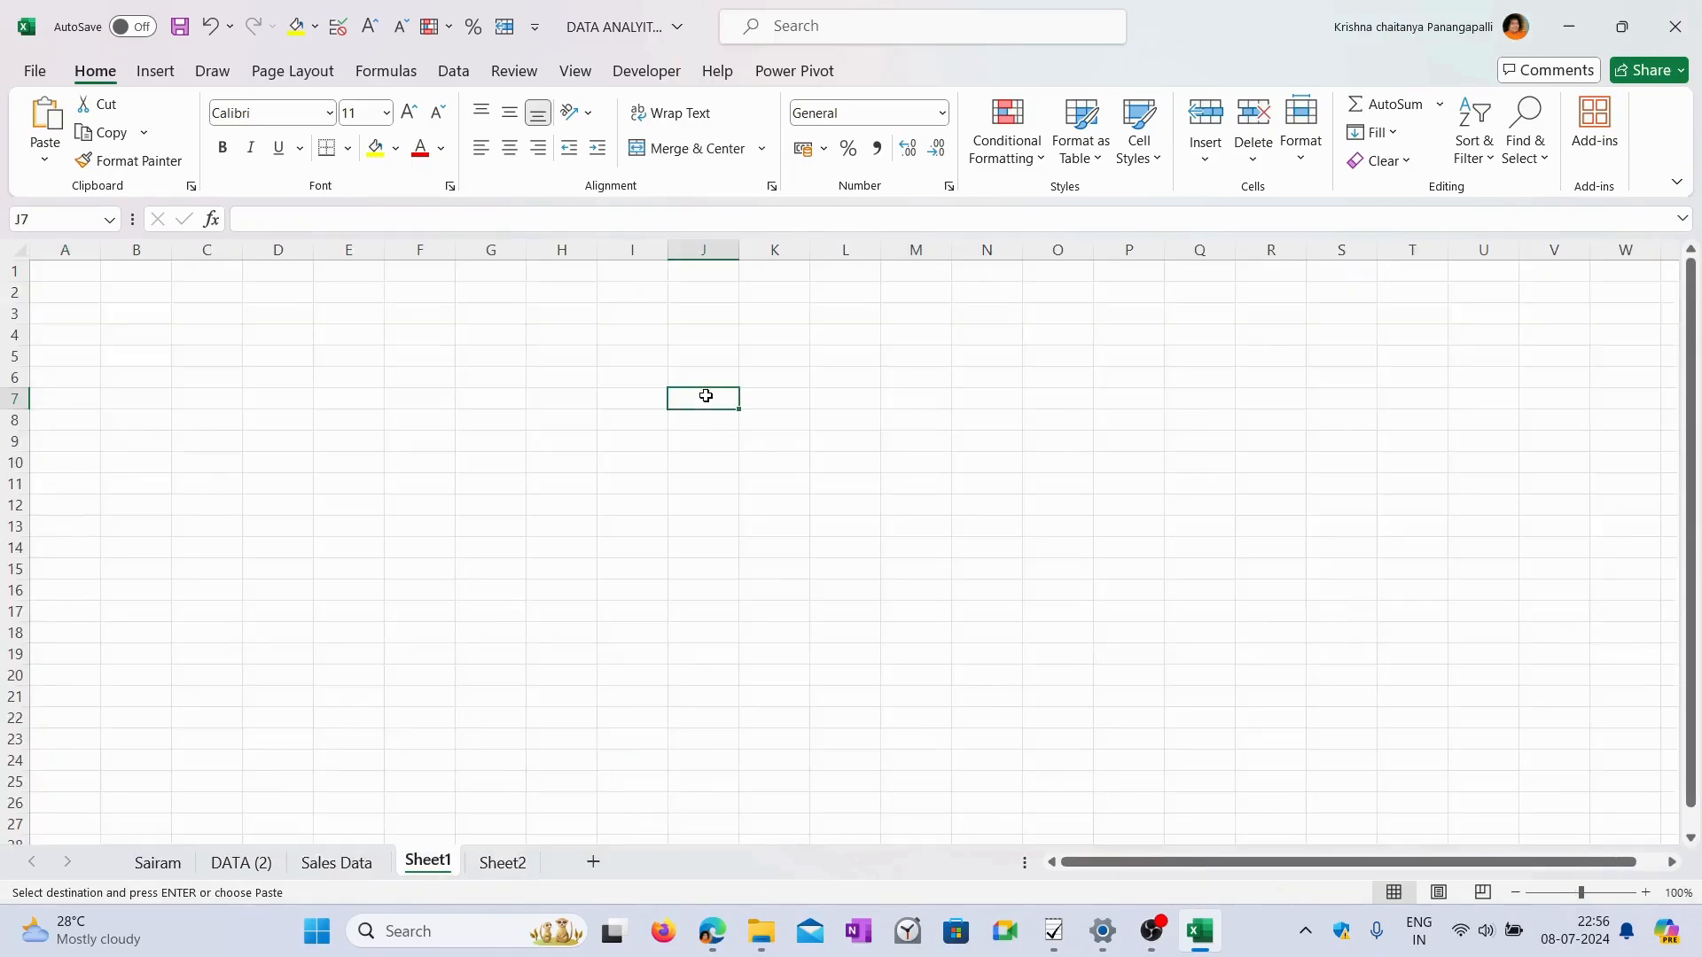
right_click(705, 395)
click(801, 362)
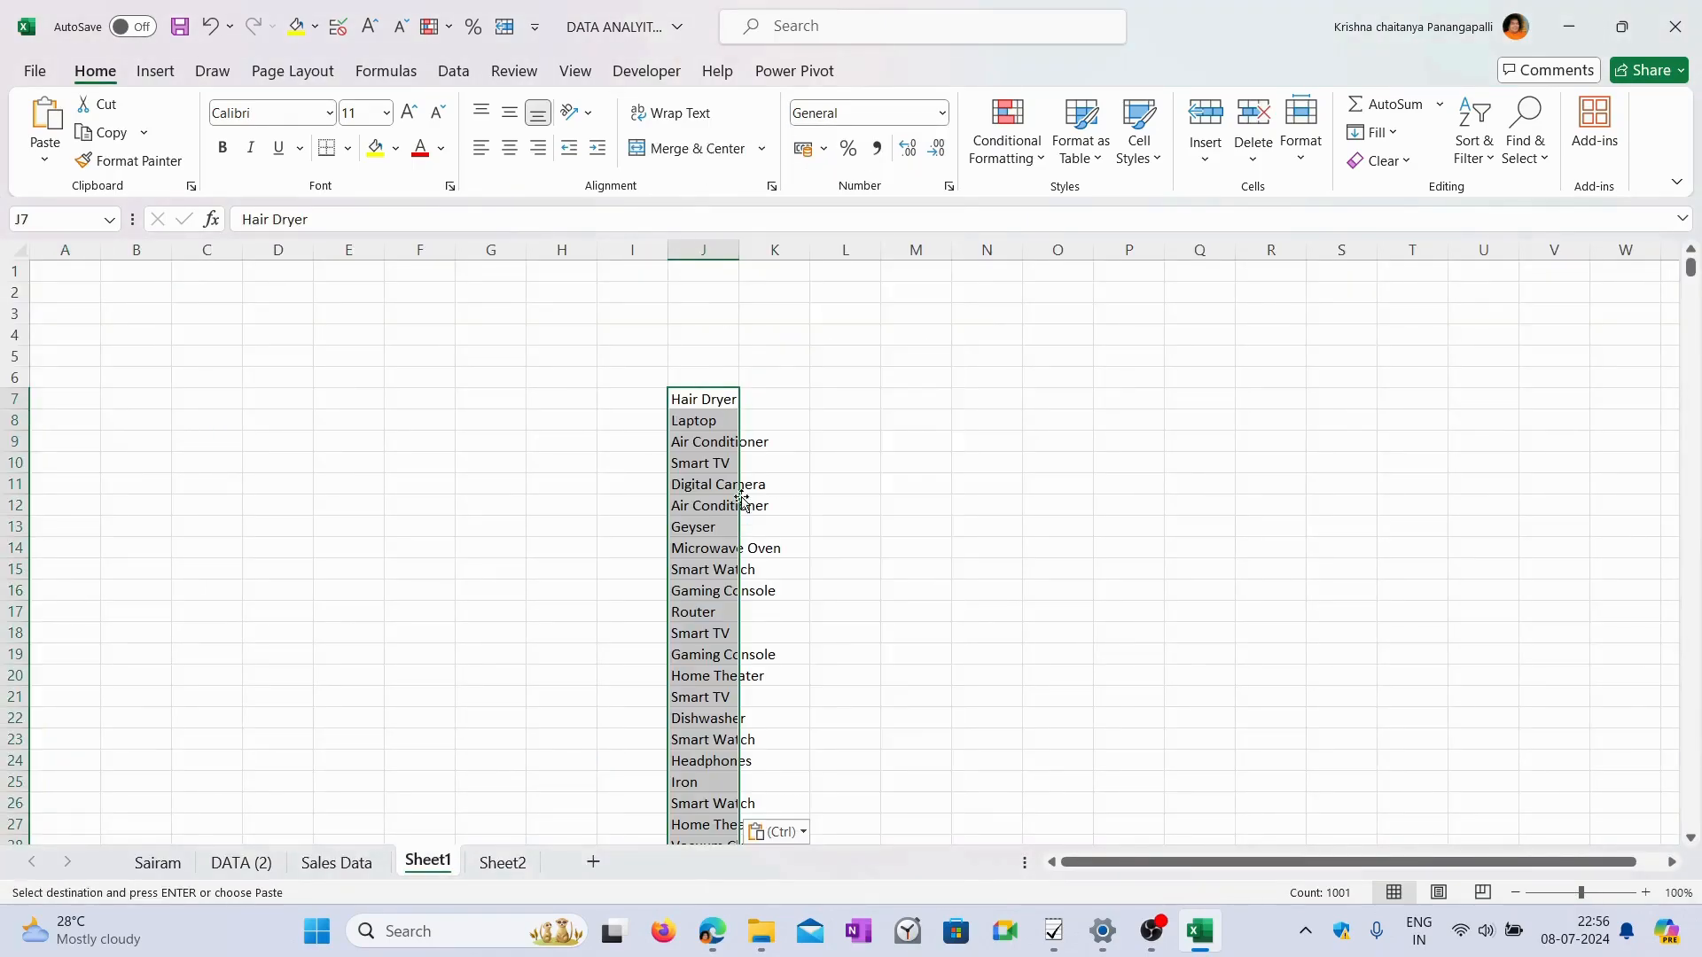
Examine the pasted product list in column J for repeated items such as Hair Dryer.
scroll(722, 497, down, 7)
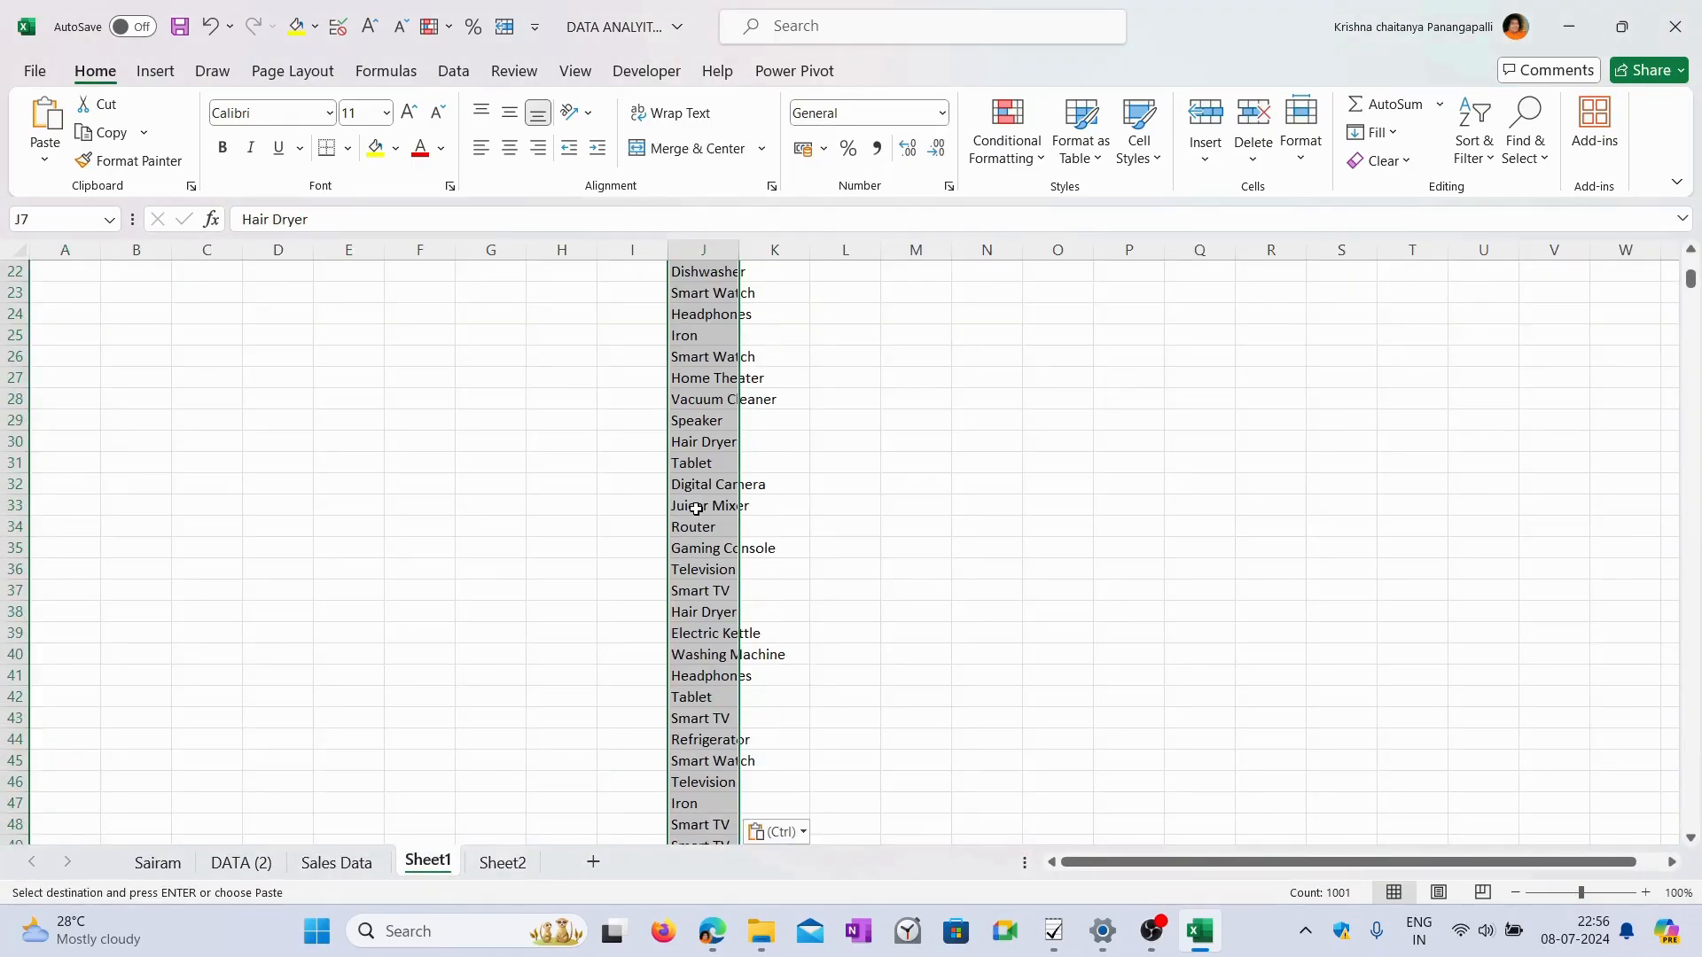
scroll(696, 508, up, 6)
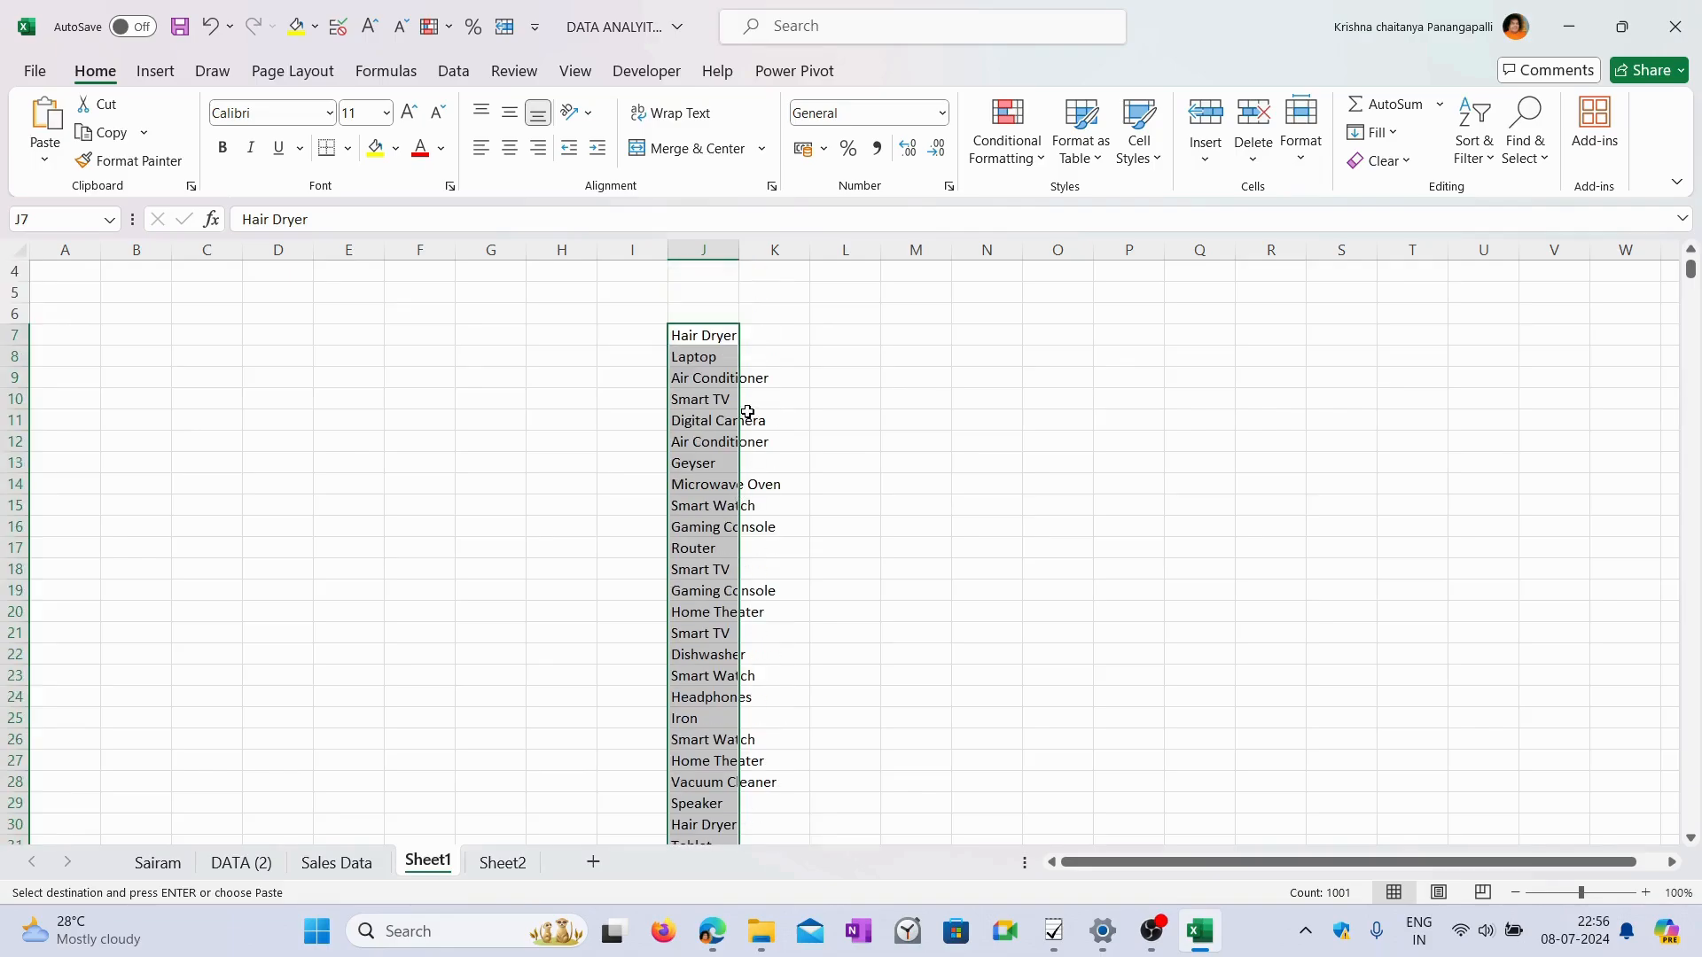
click(710, 339)
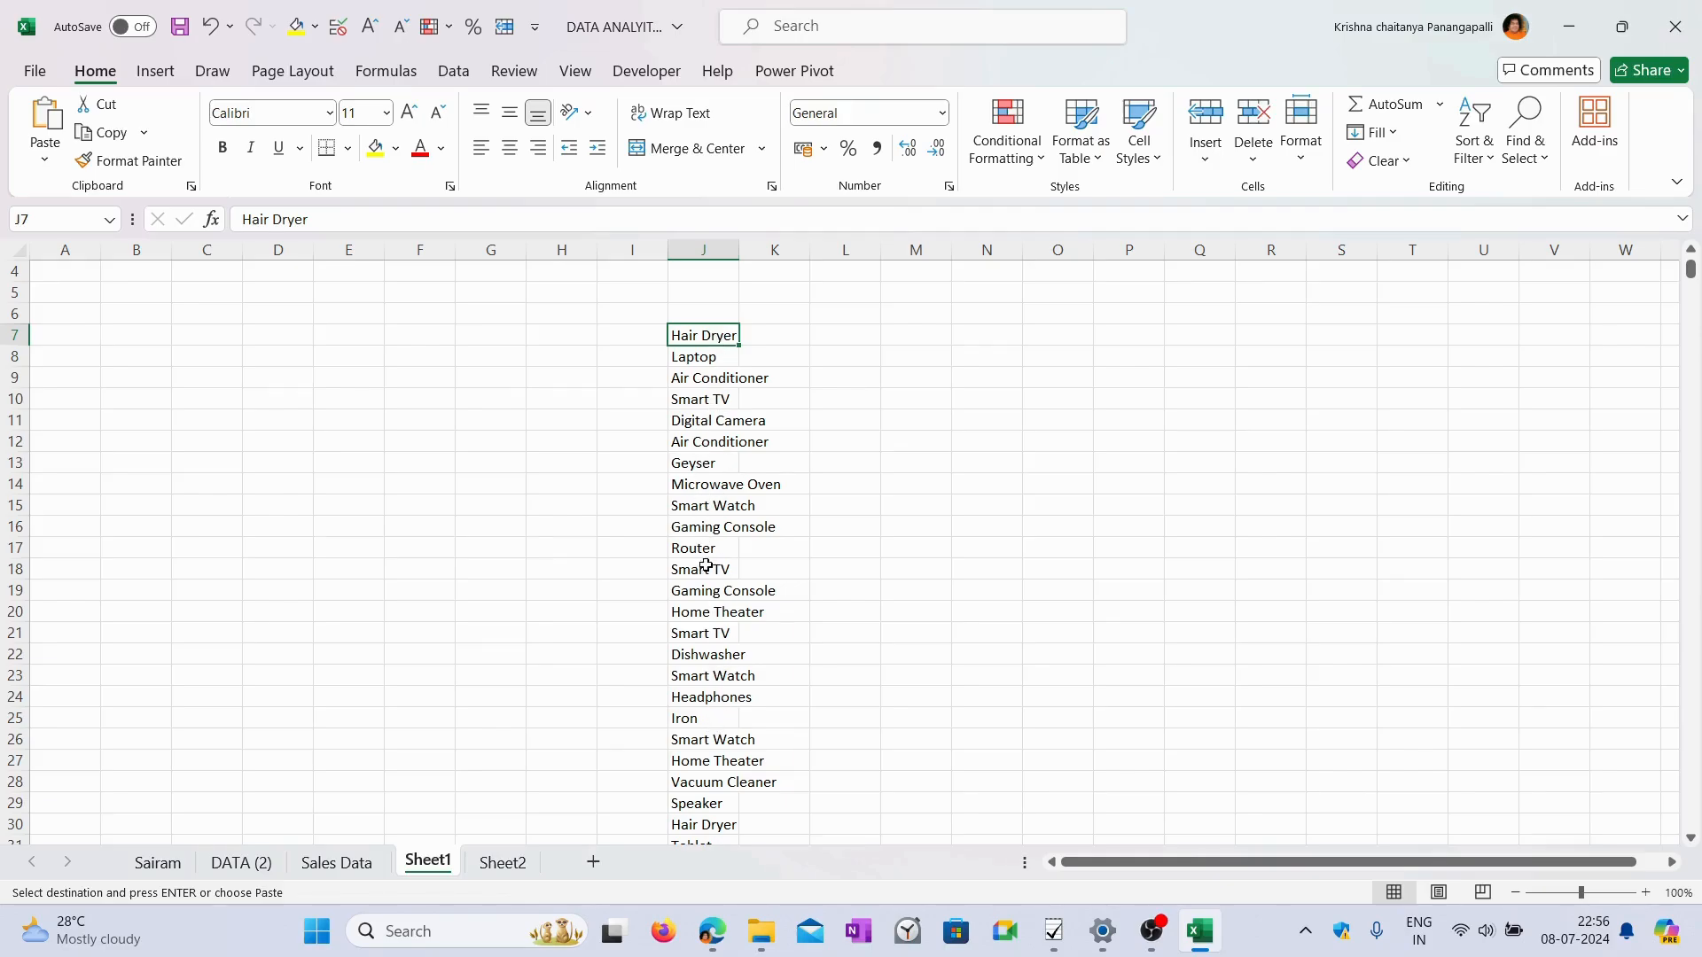
scroll(720, 677, down, 2)
click(718, 696)
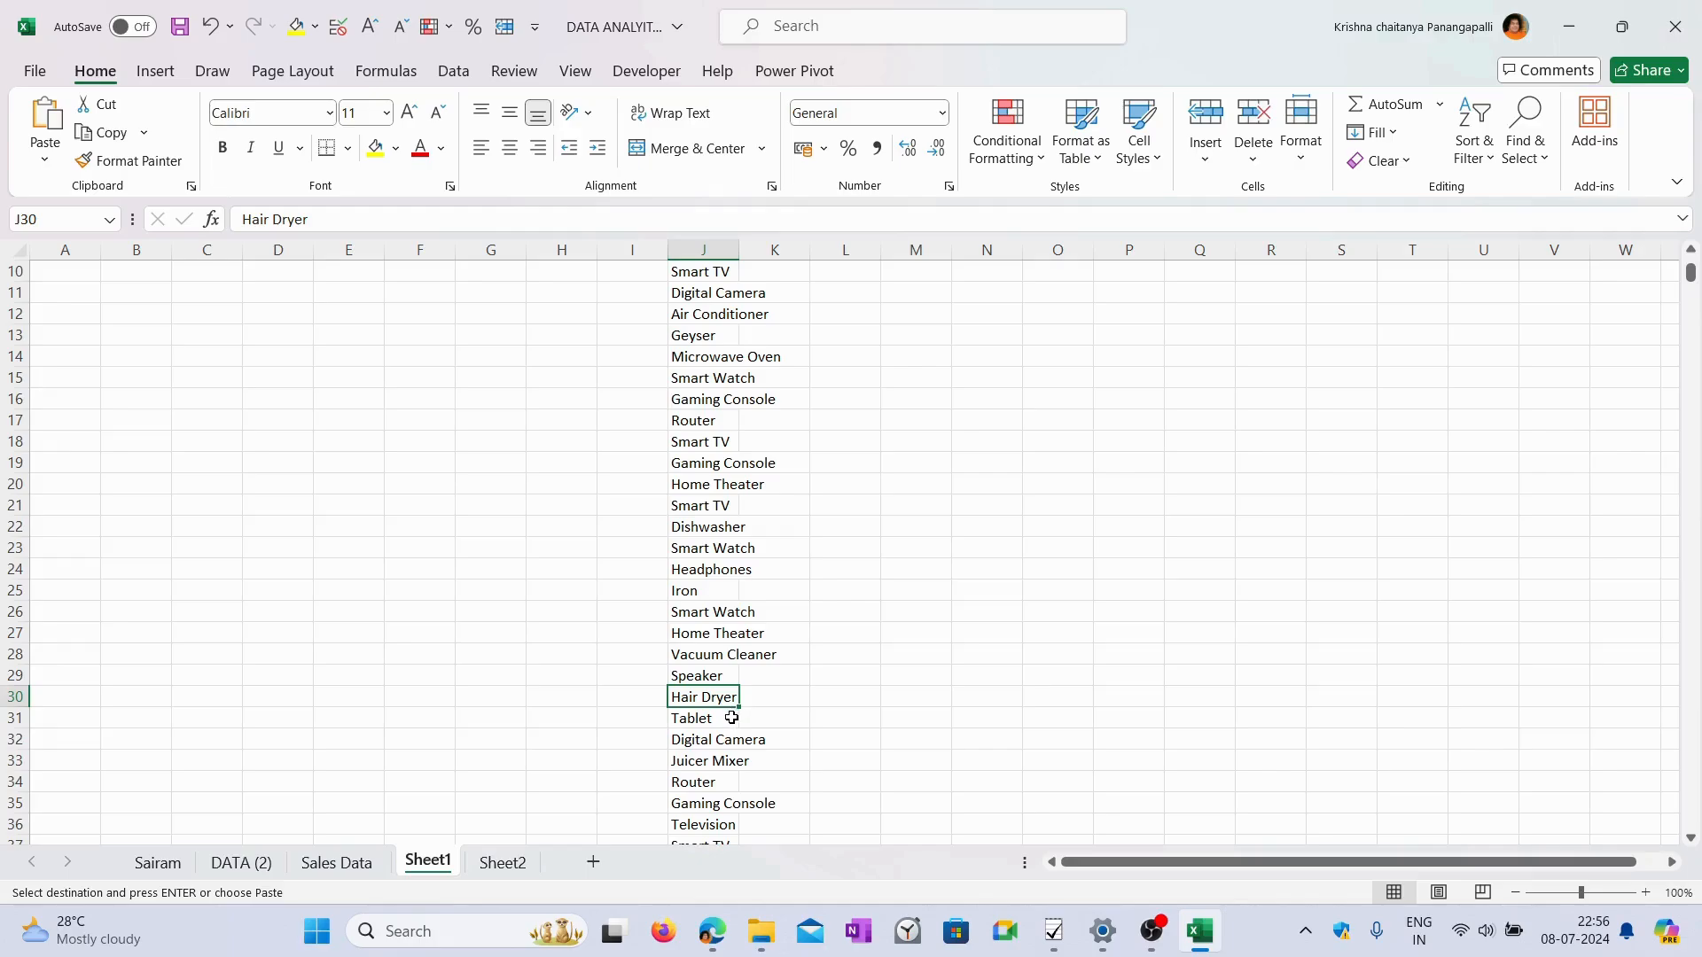
scroll(732, 717, up, 3)
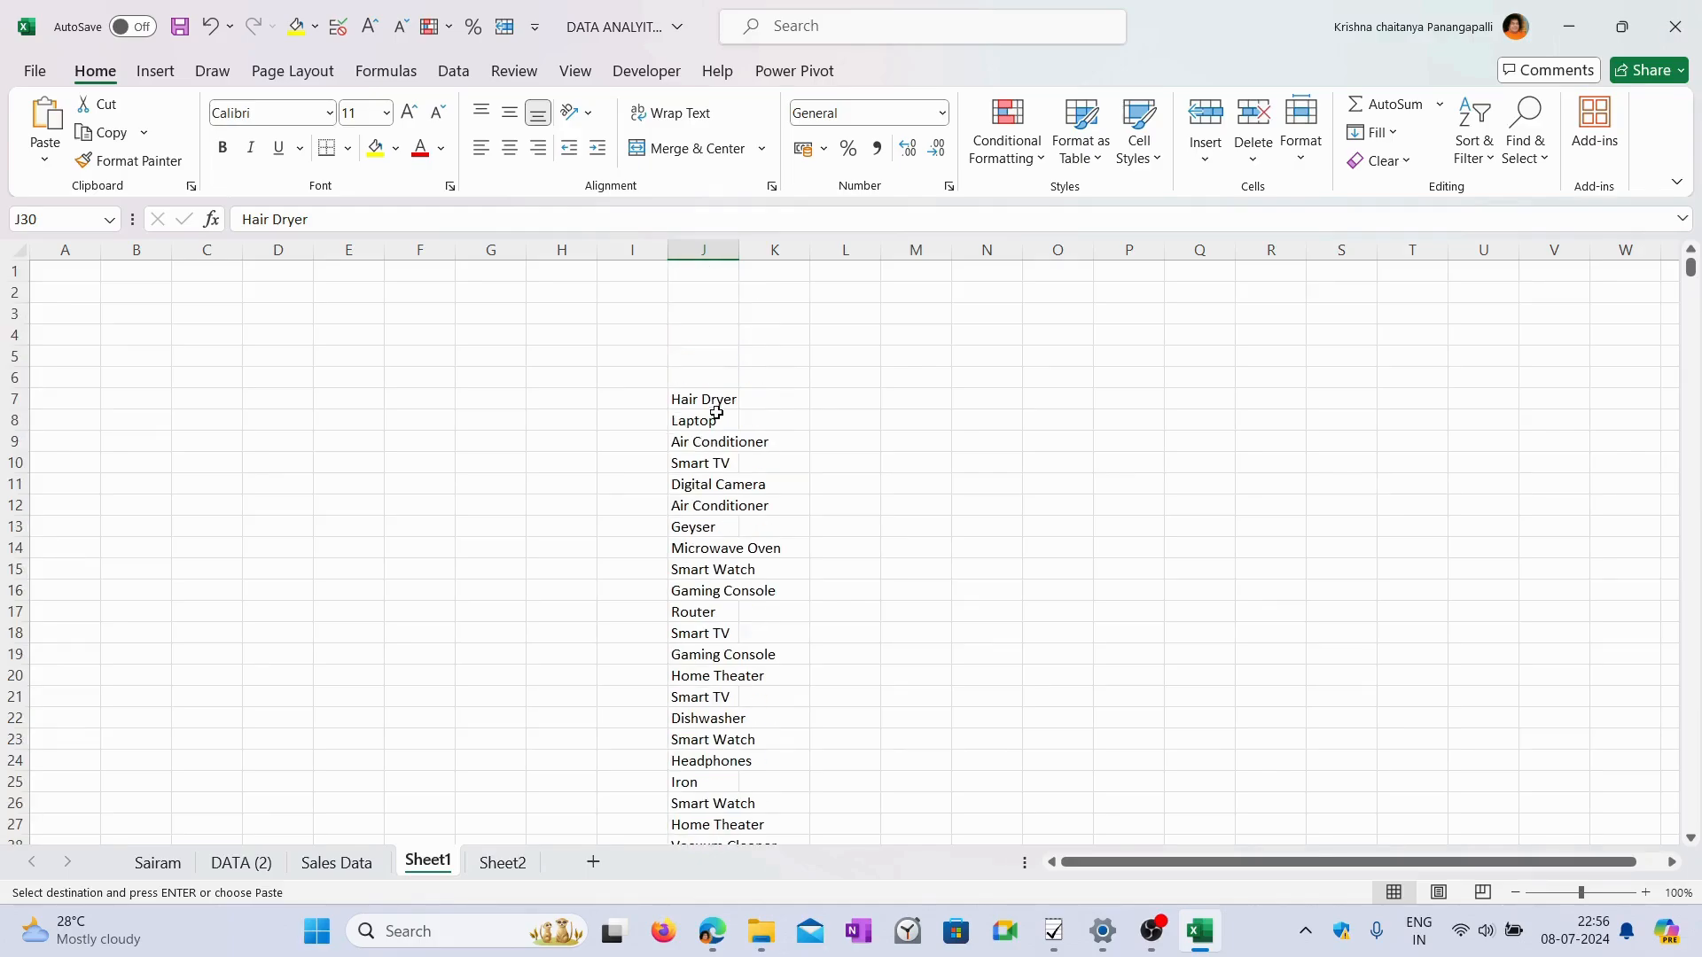
drag(712, 400, 747, 803)
scroll(895, 611, up, 6)
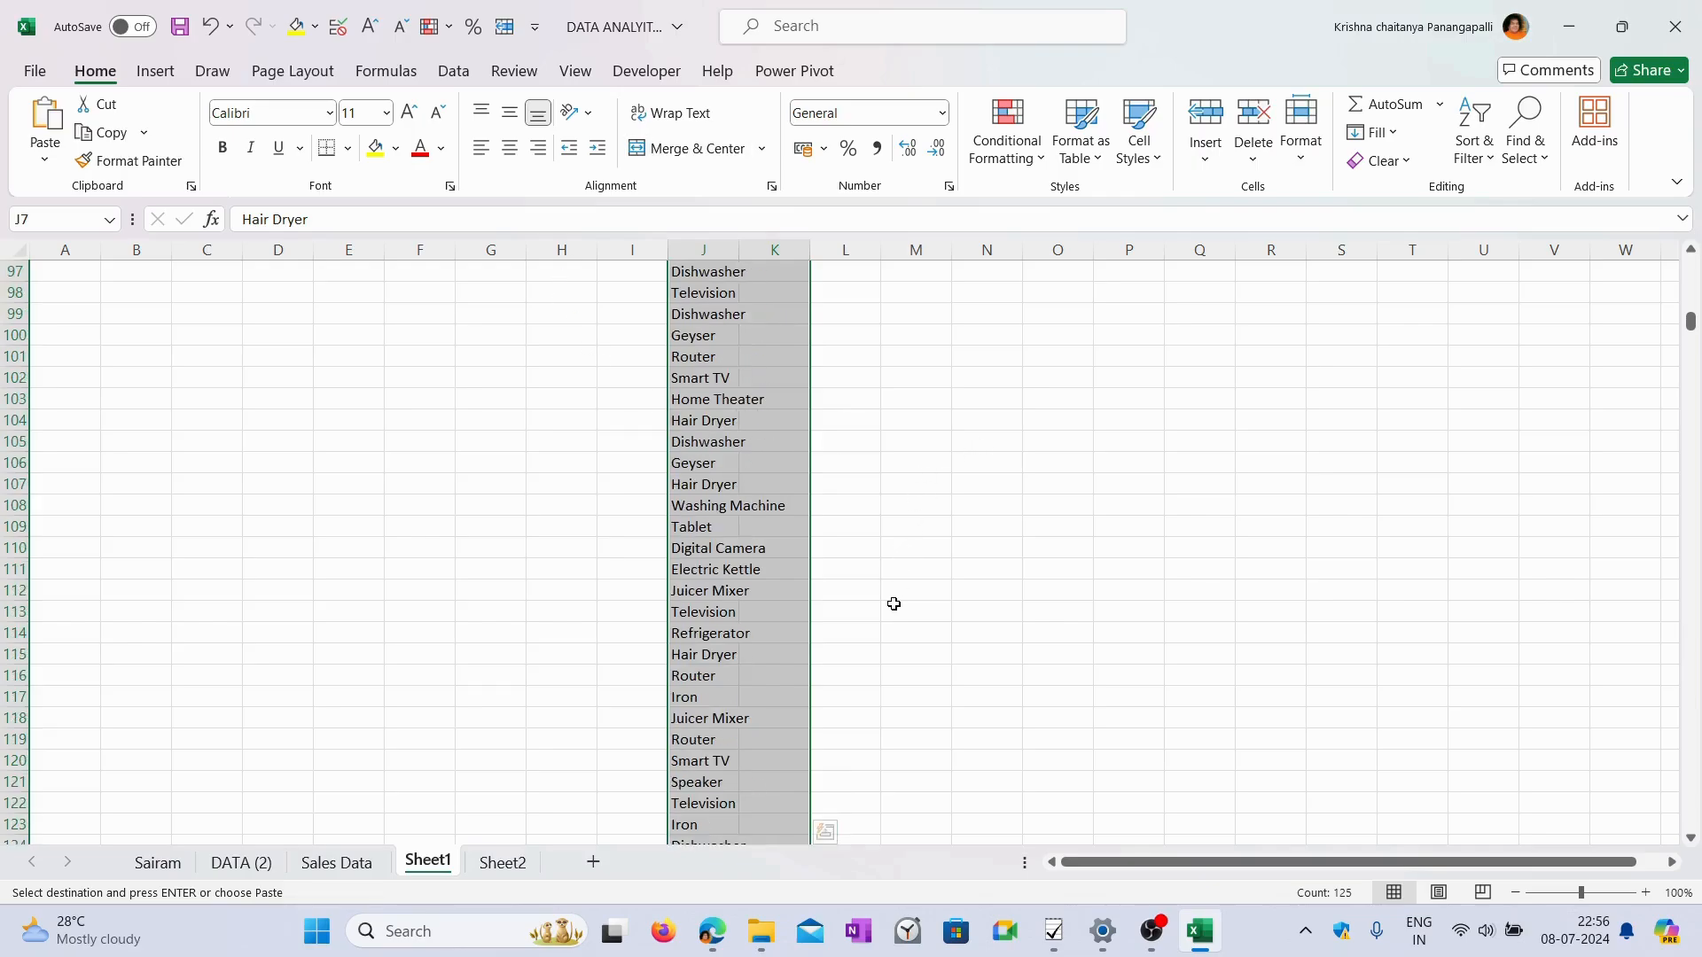
scroll(895, 621, up, 20)
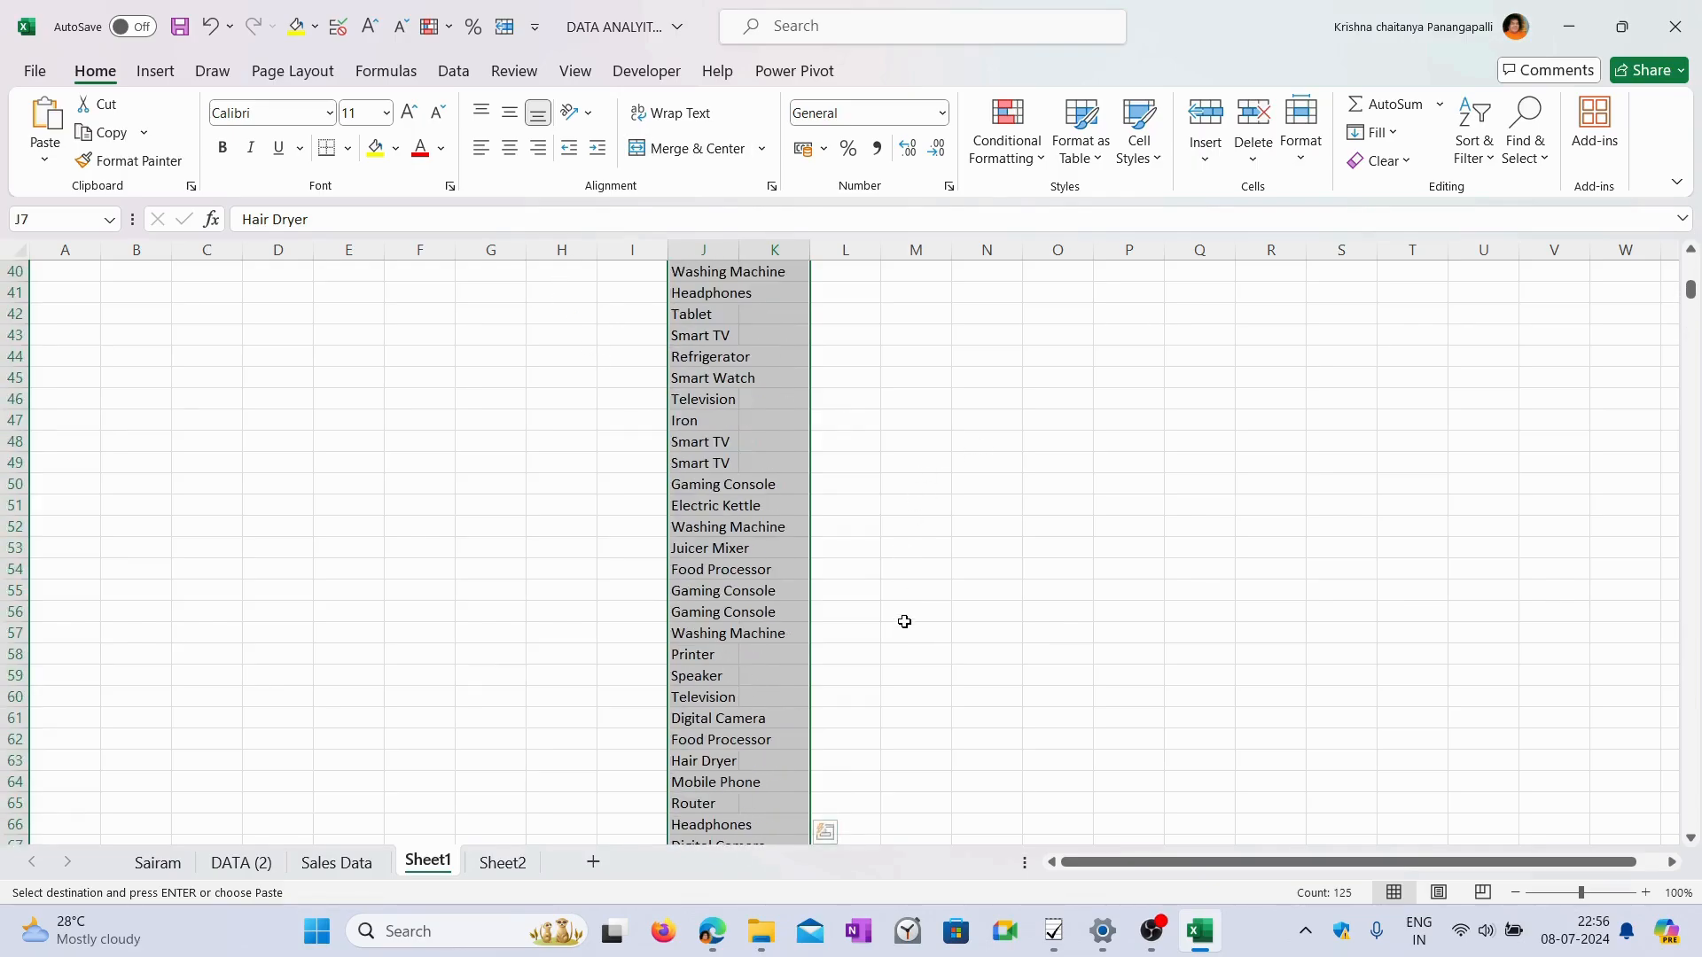
scroll(904, 621, up, 4)
click(790, 466)
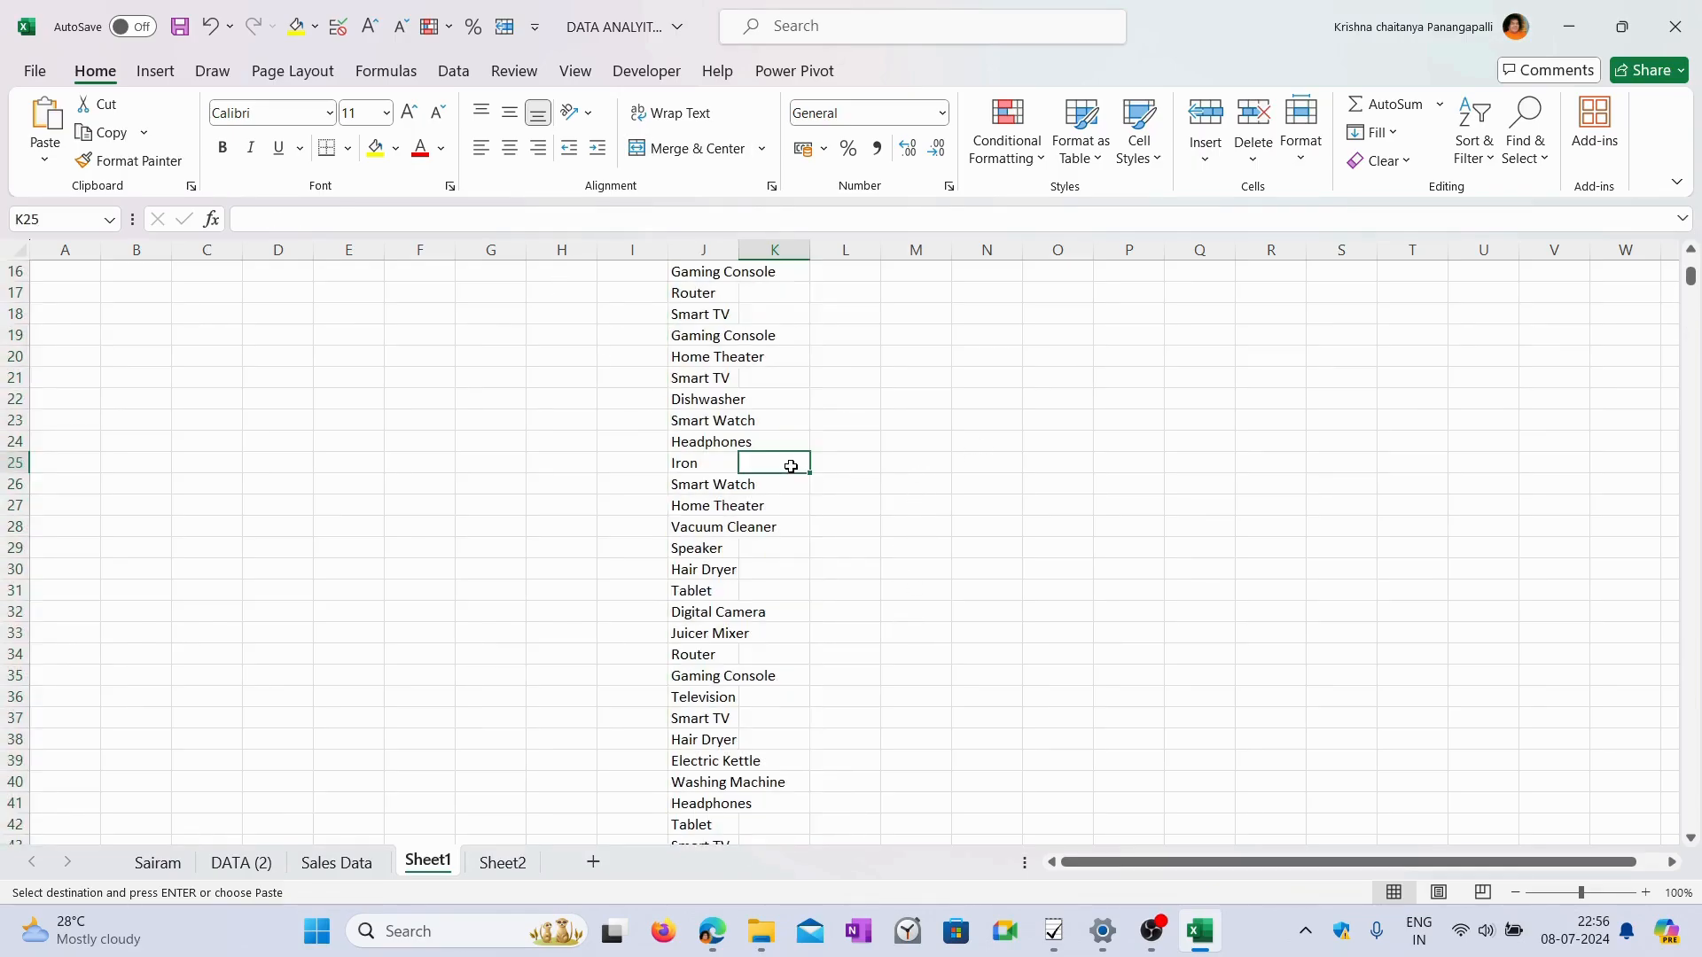
Enter =UNIQUE(DATA[Product]) in O7 to list each product of the Sales Data table only once.
key(ctrl+Up)
key(Down)
key(Right)
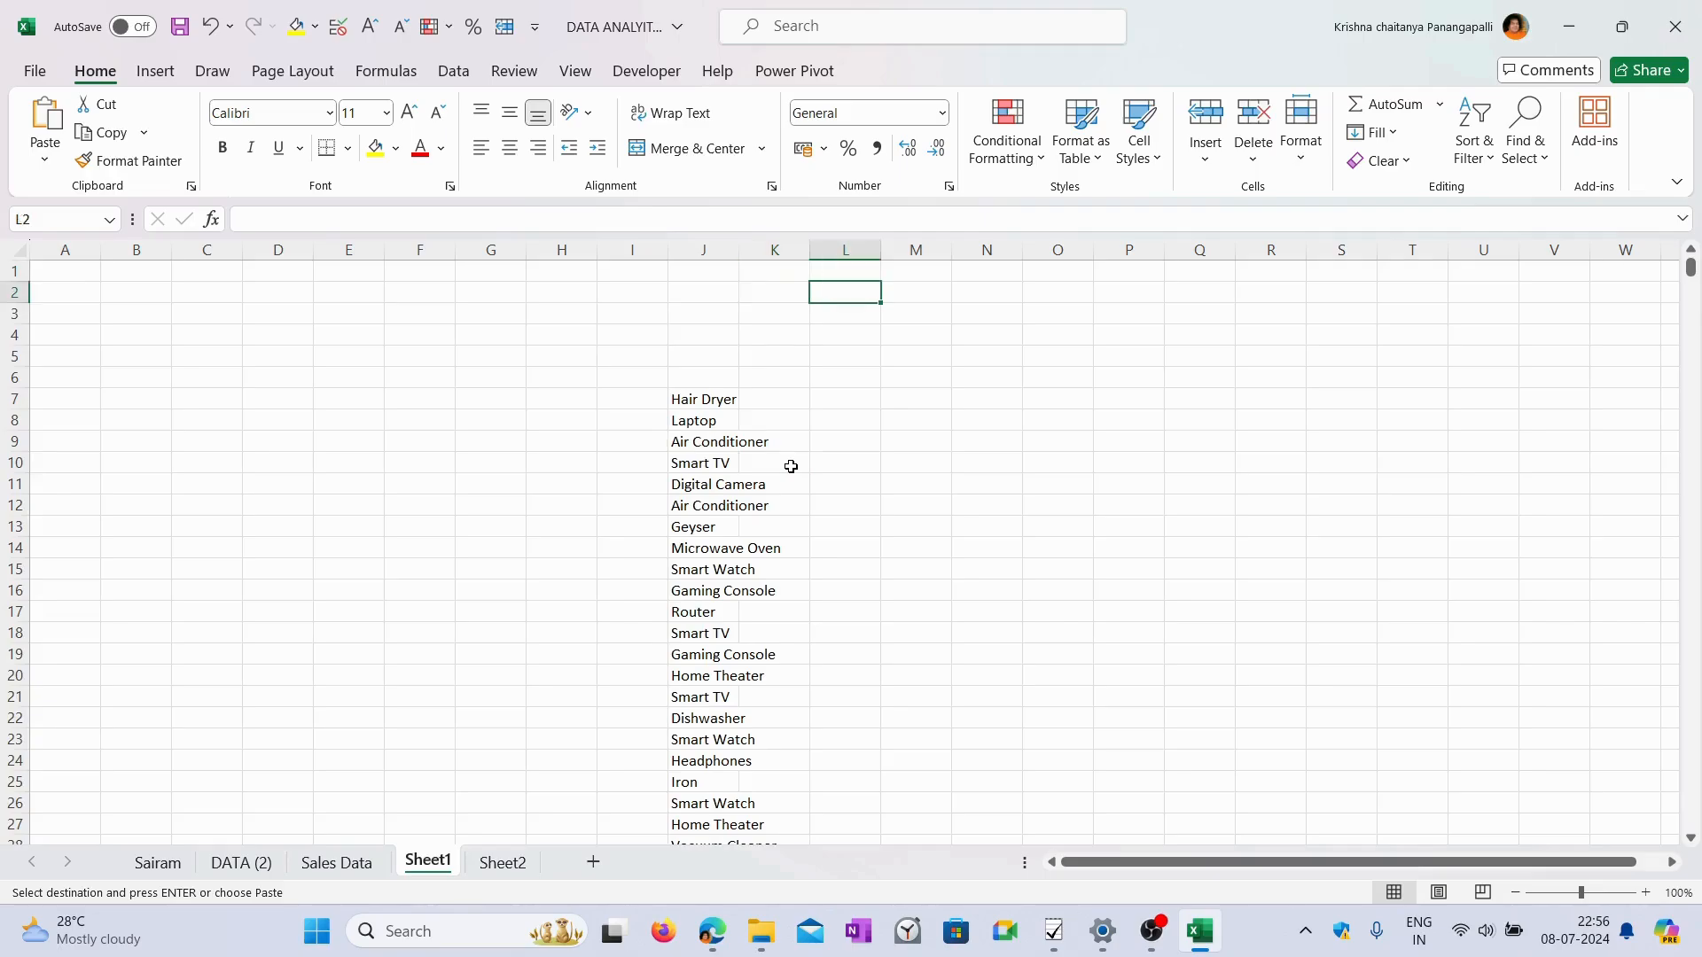
key(Right)
key(Right)
key(Right)
key(Down)
key(Down)
key(Down)
key(Down)
key(Down)
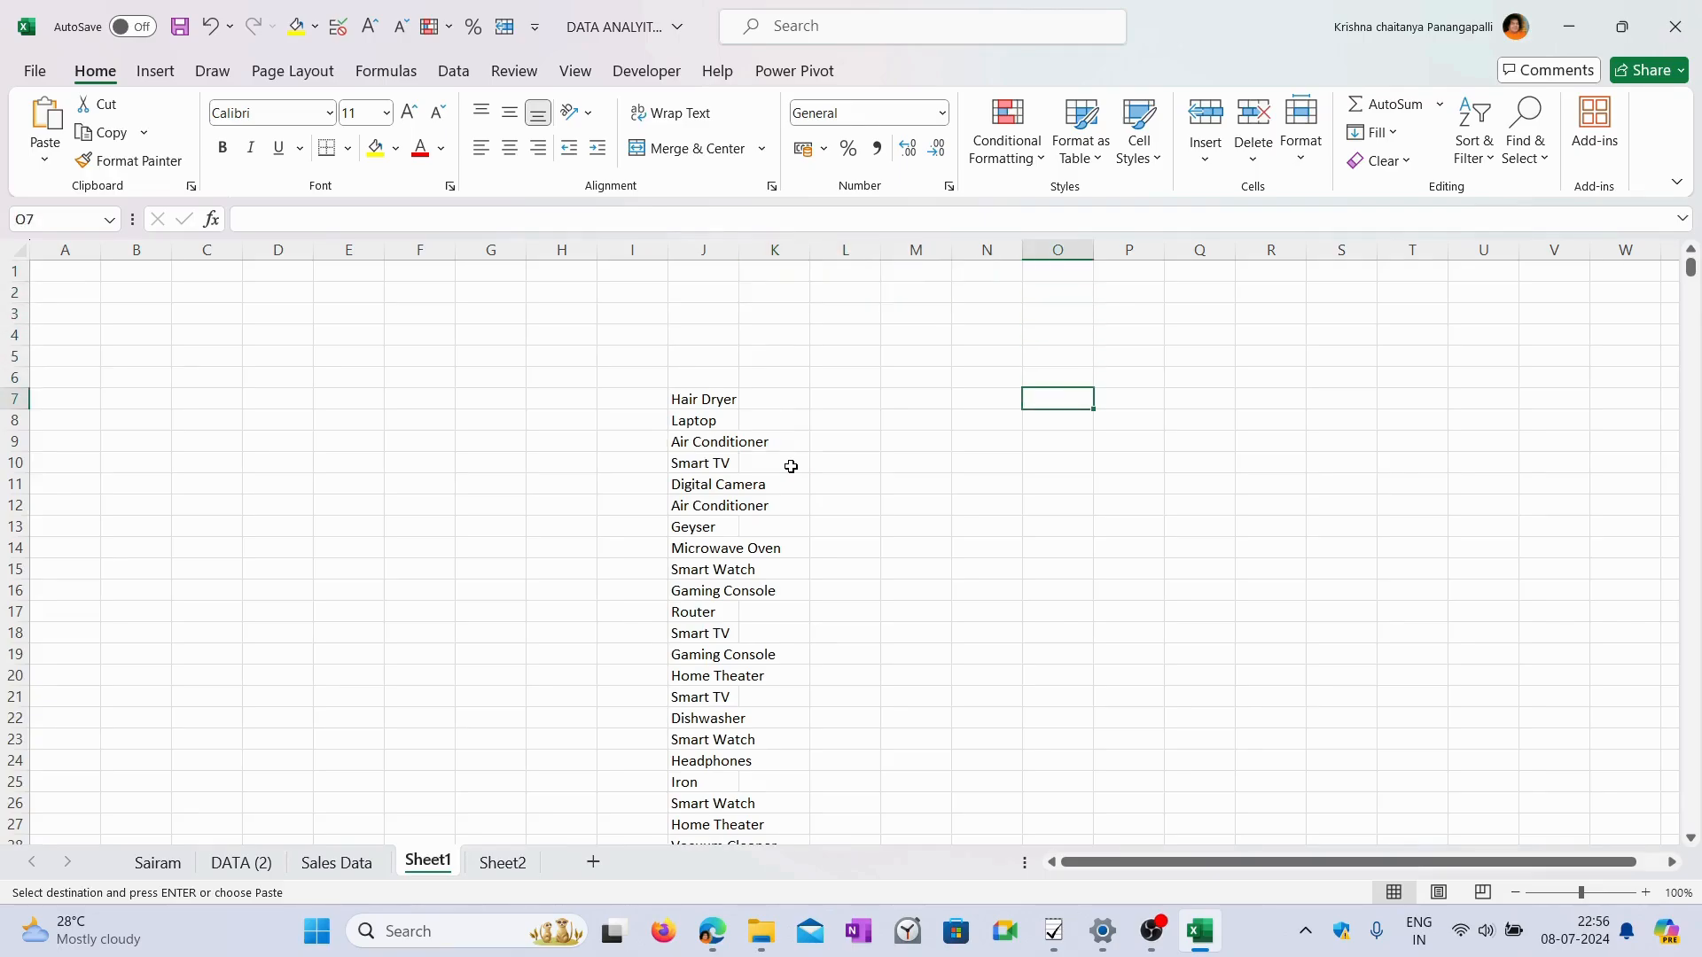
text(=)
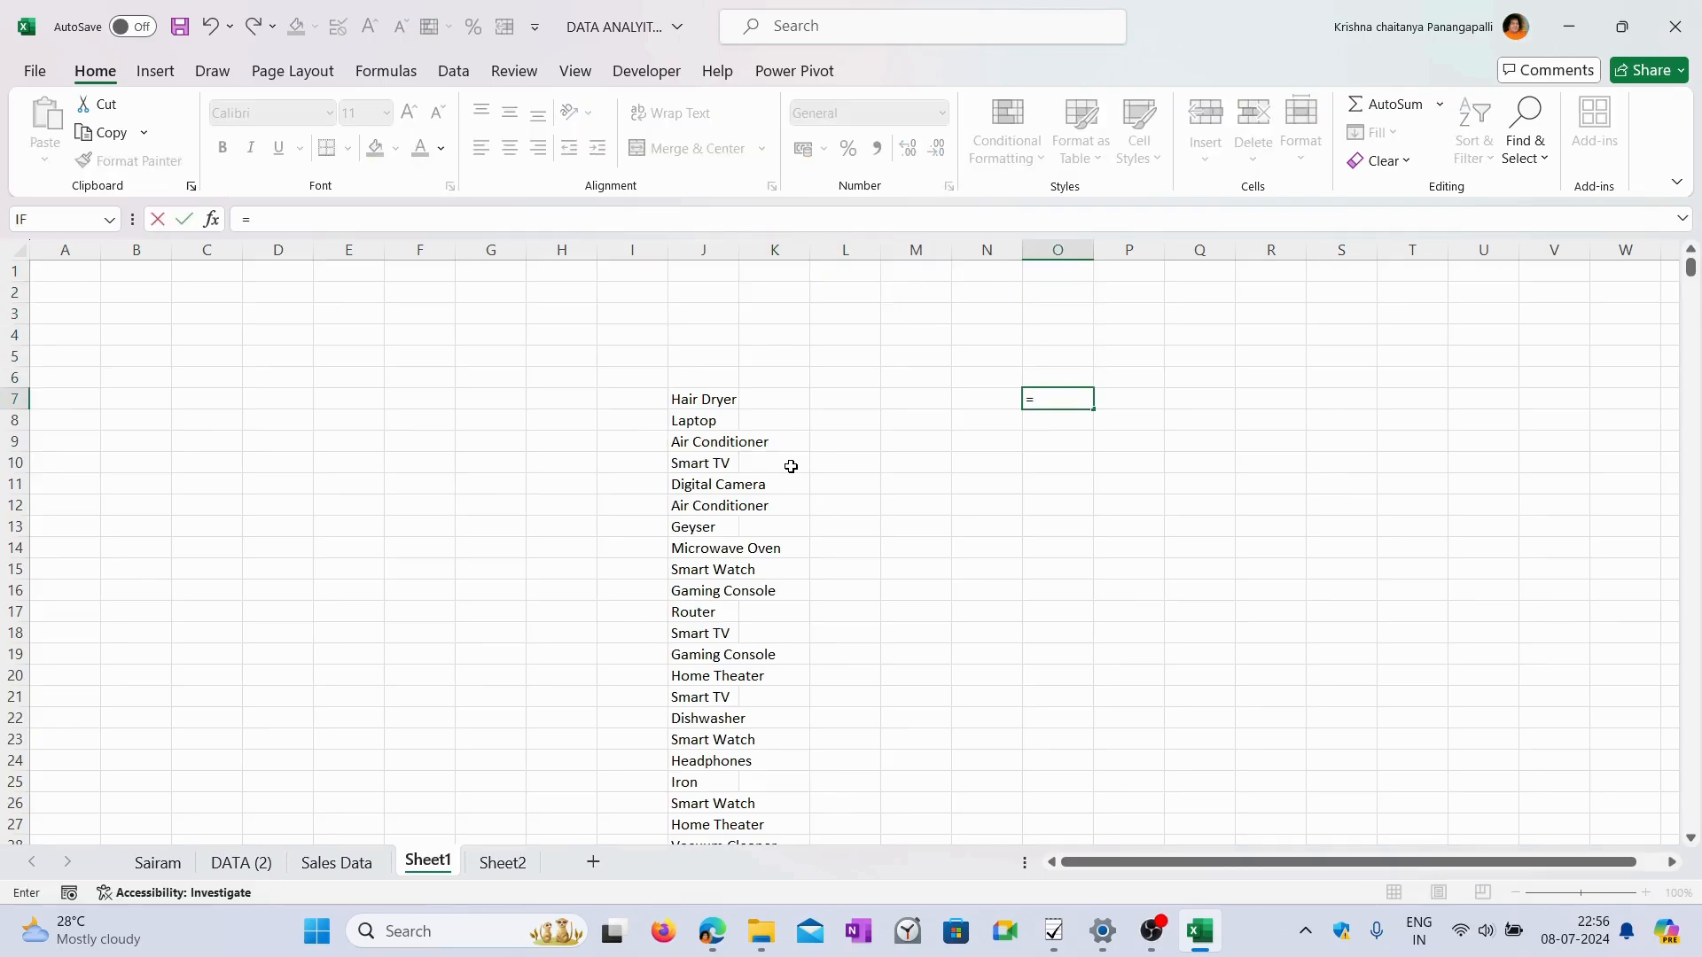
text(uniqu)
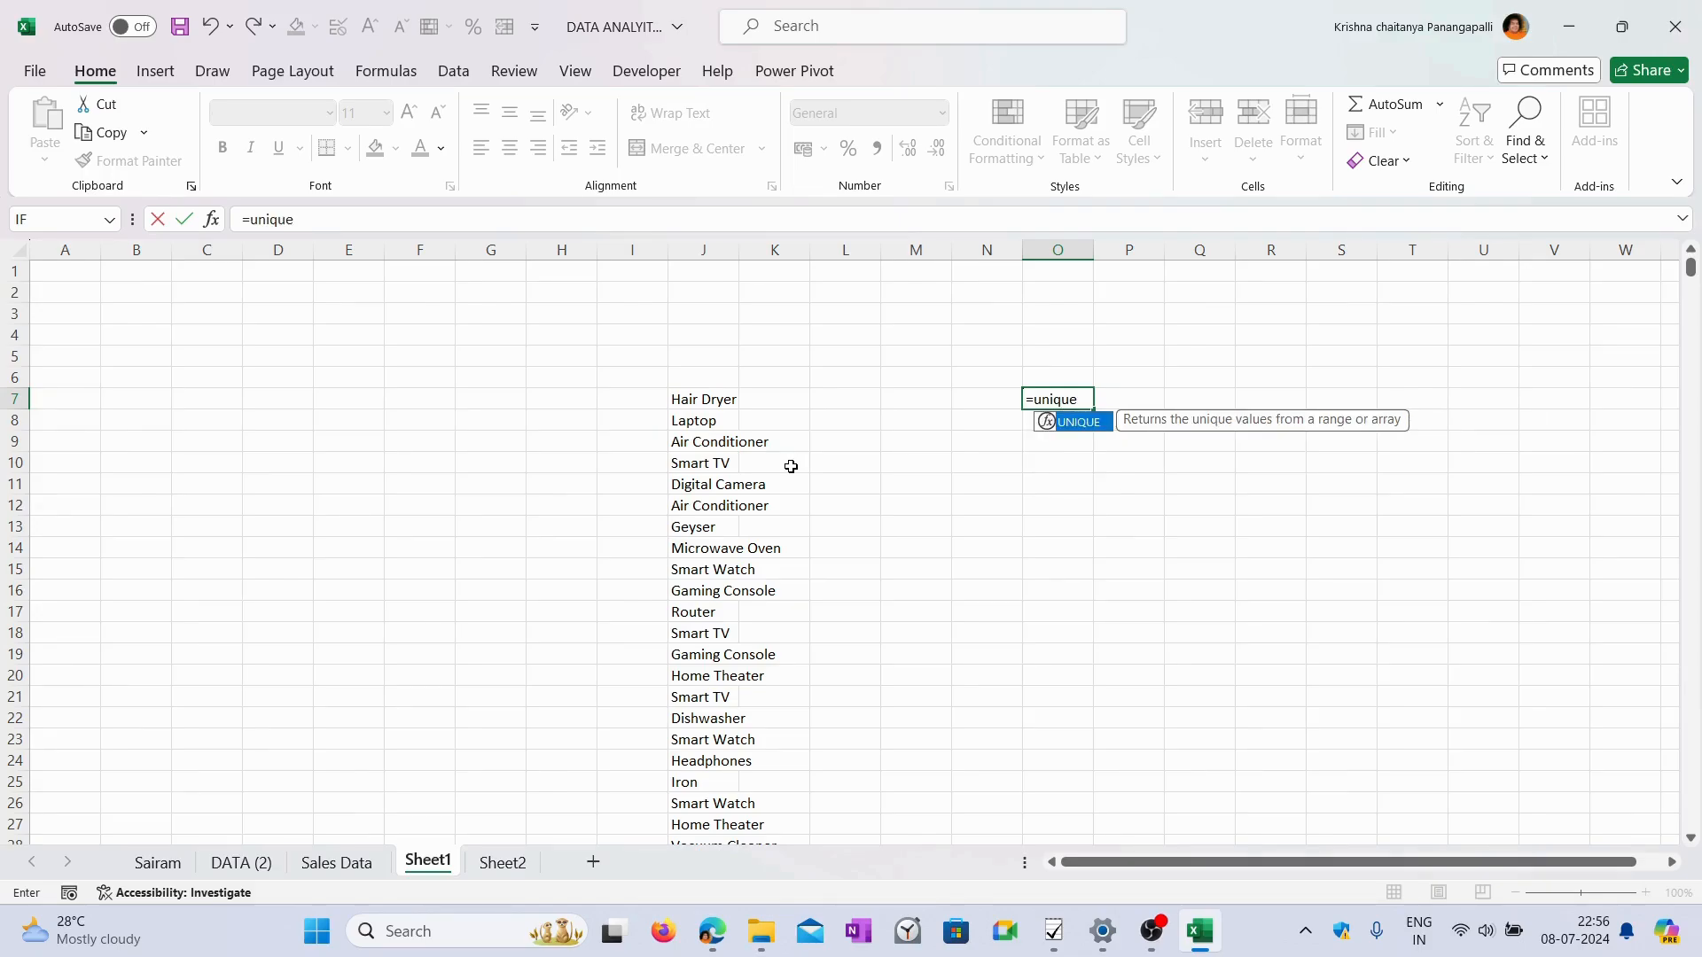
text(e)
key(Tab)
click(342, 864)
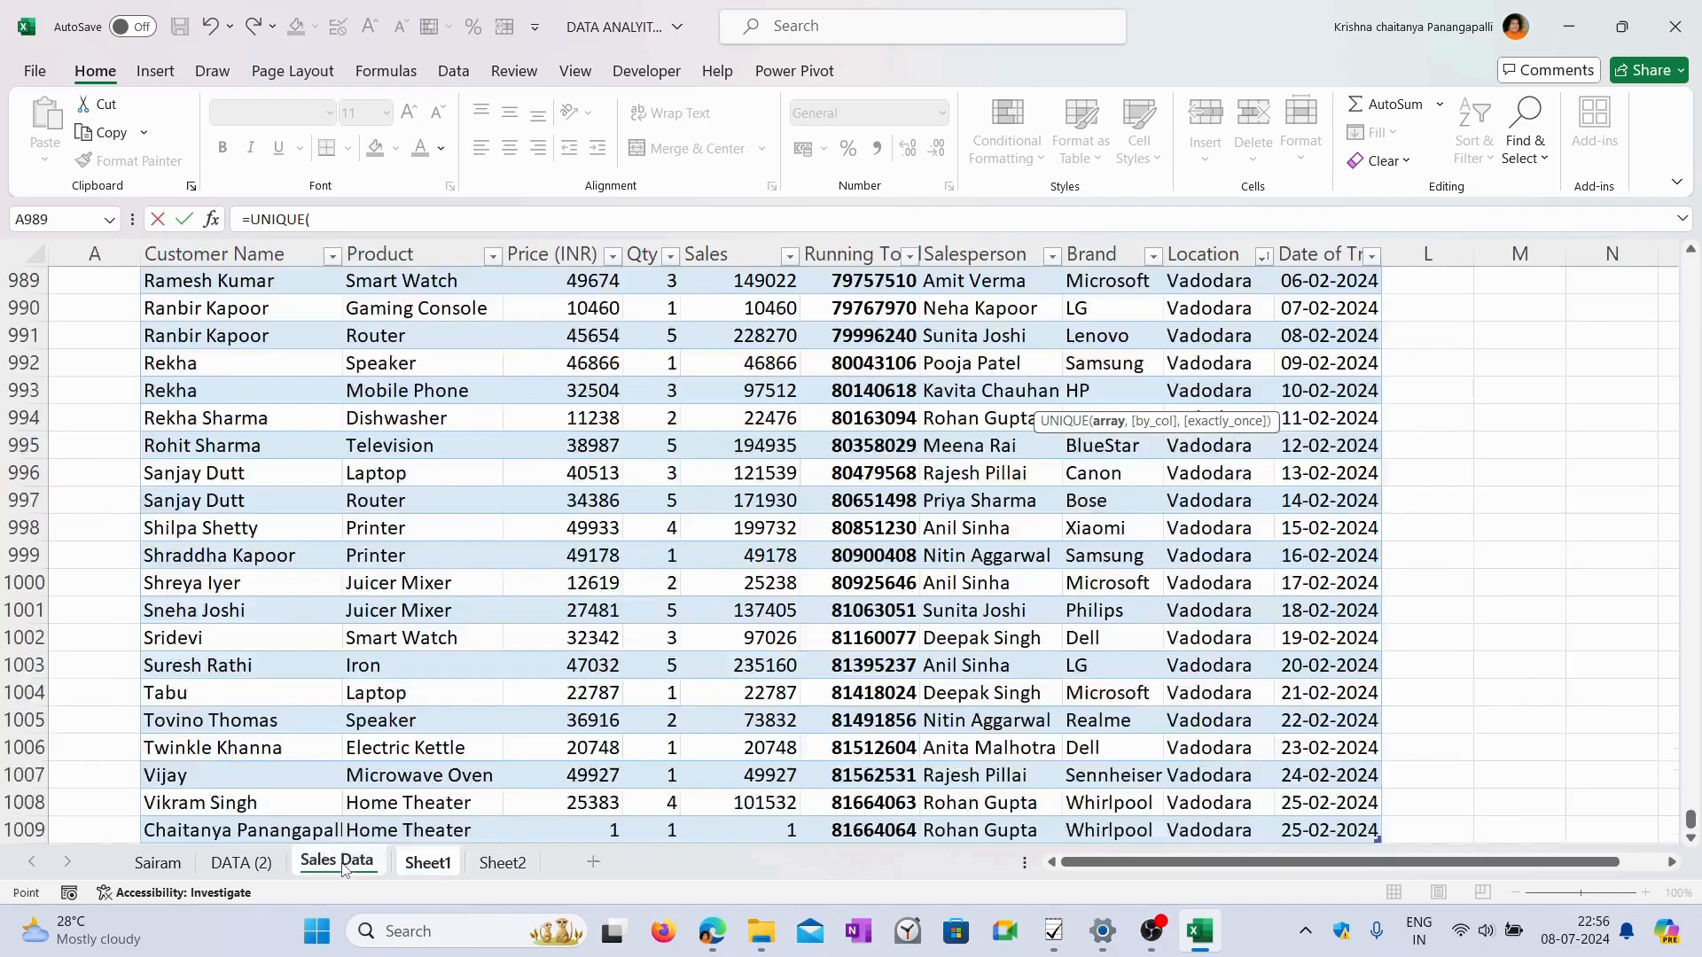
click(414, 251)
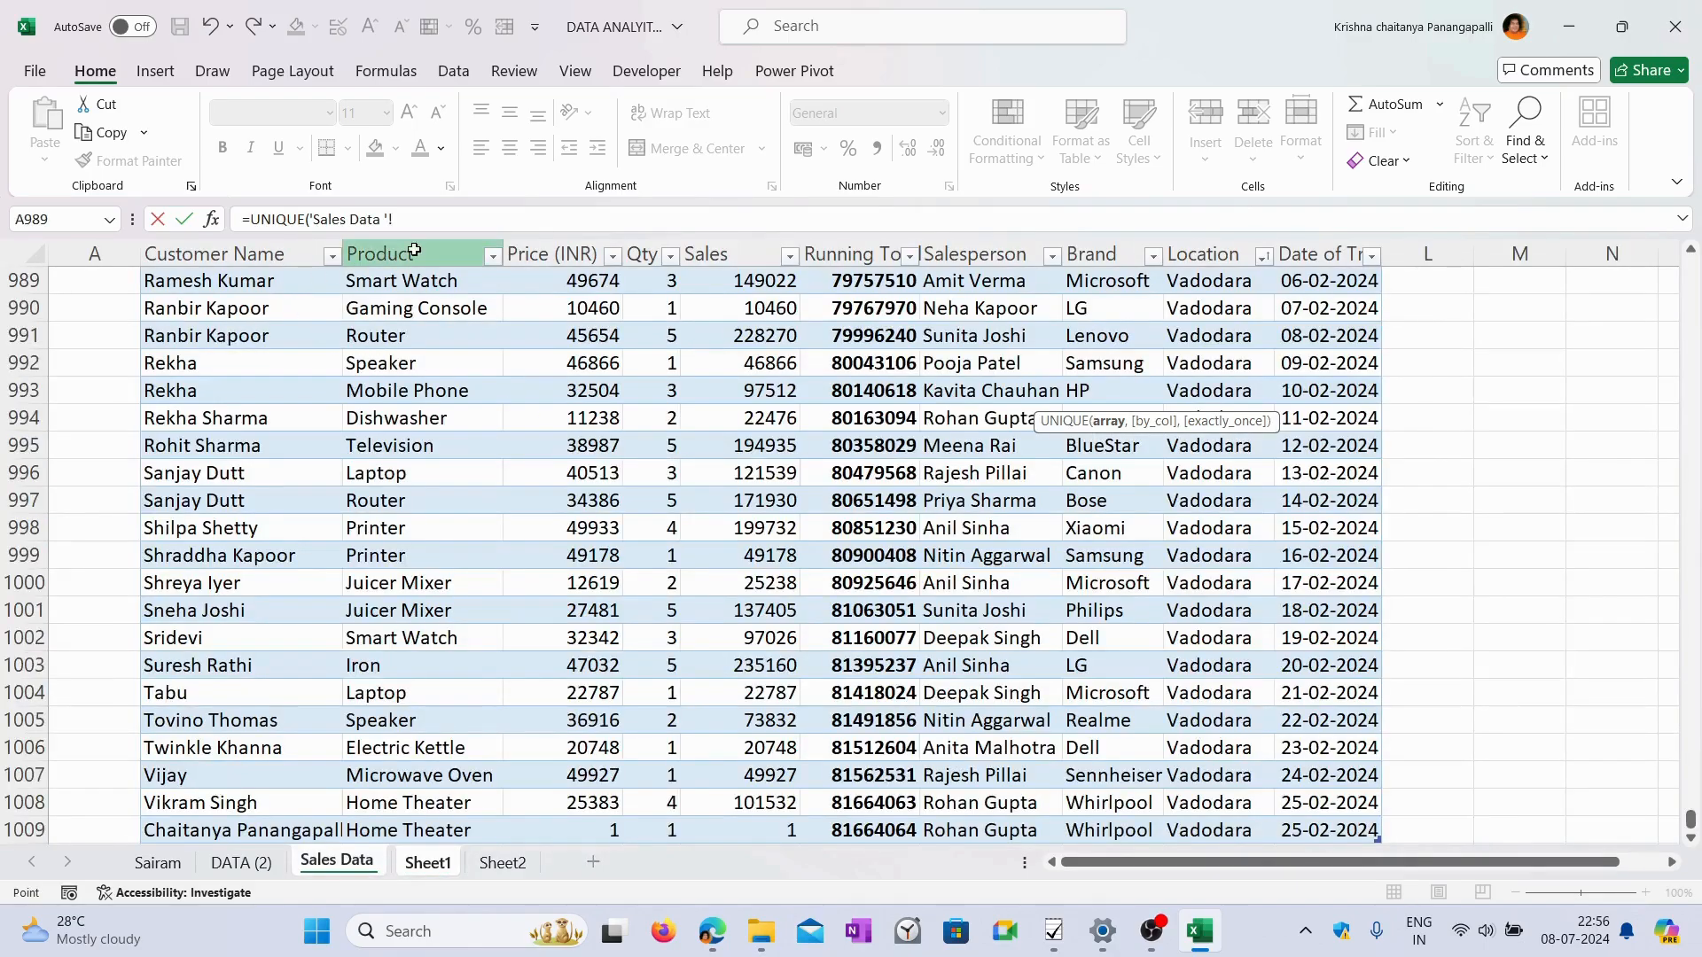
click(414, 247)
text())
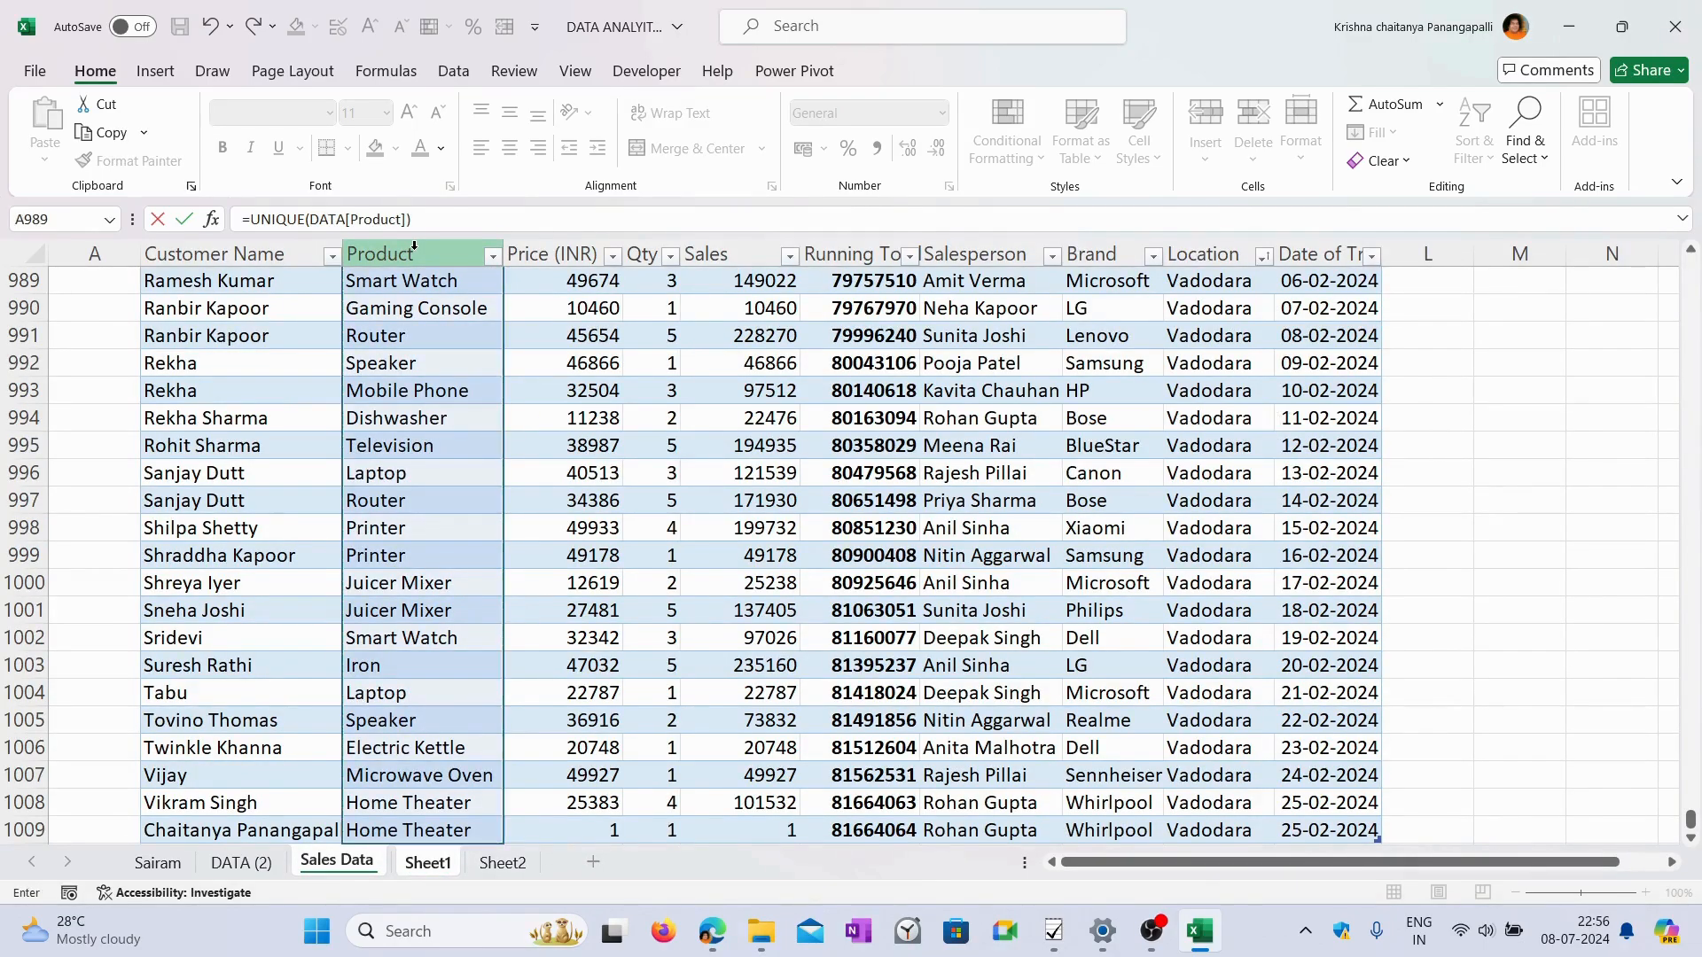
key(Return)
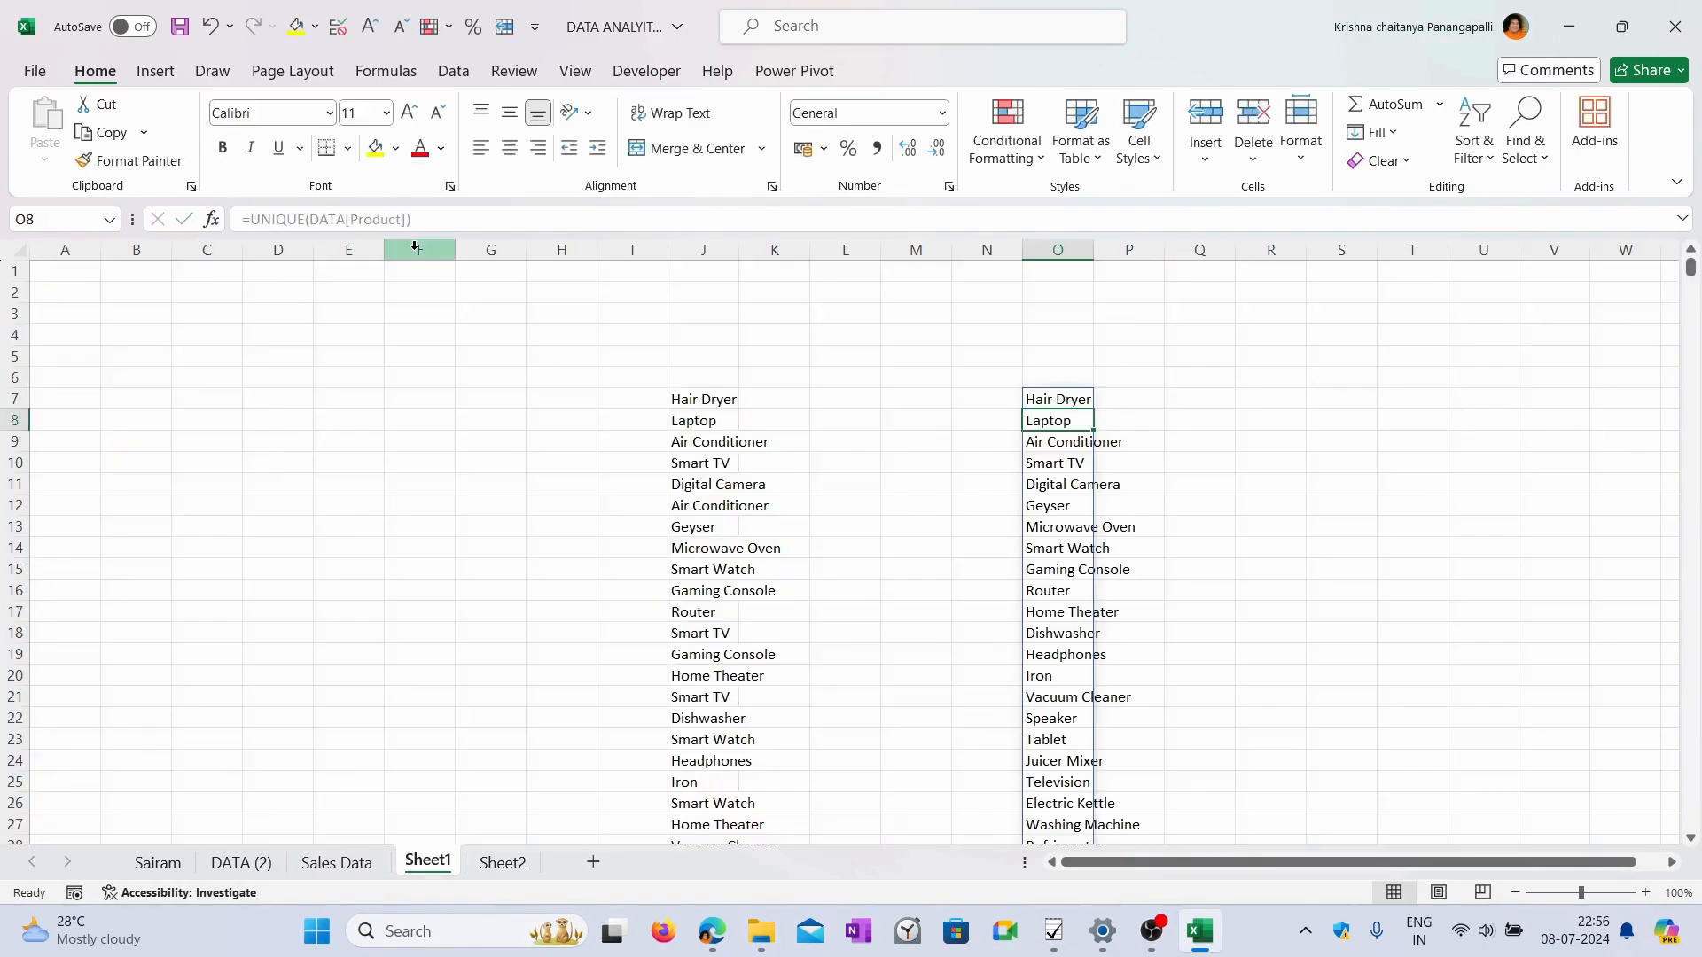
Check the unique product list in column O from its last entries back up to its start.
scroll(1071, 620, down, 3)
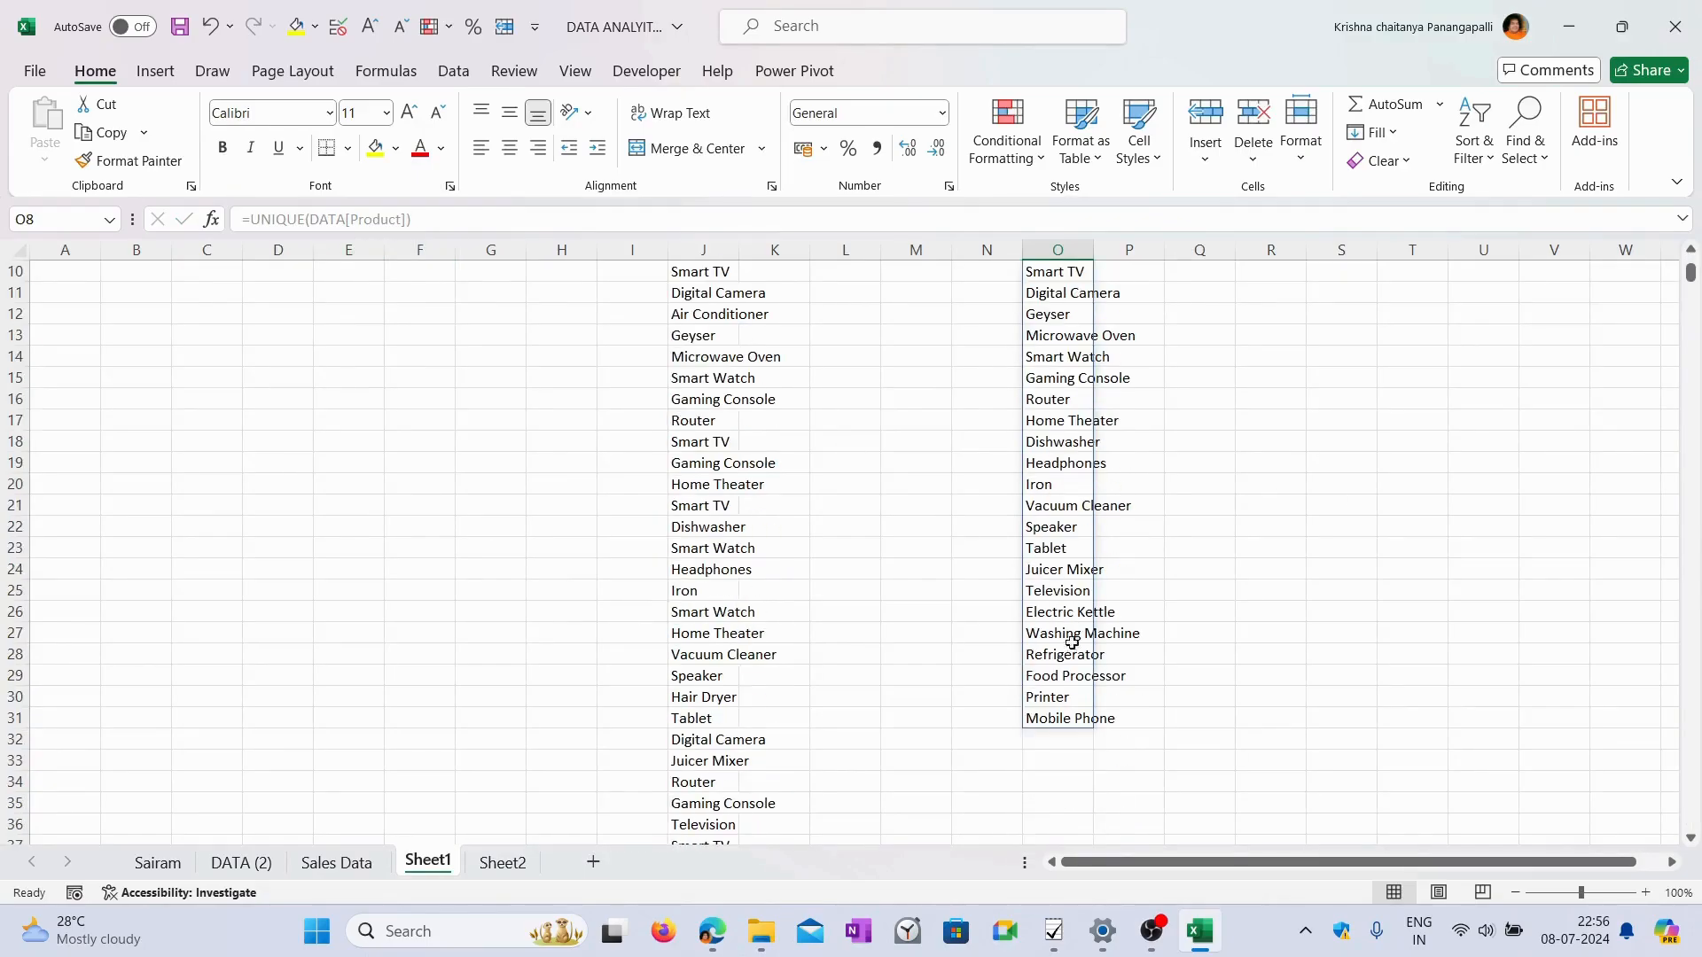
click(1064, 719)
click(1063, 698)
click(1066, 675)
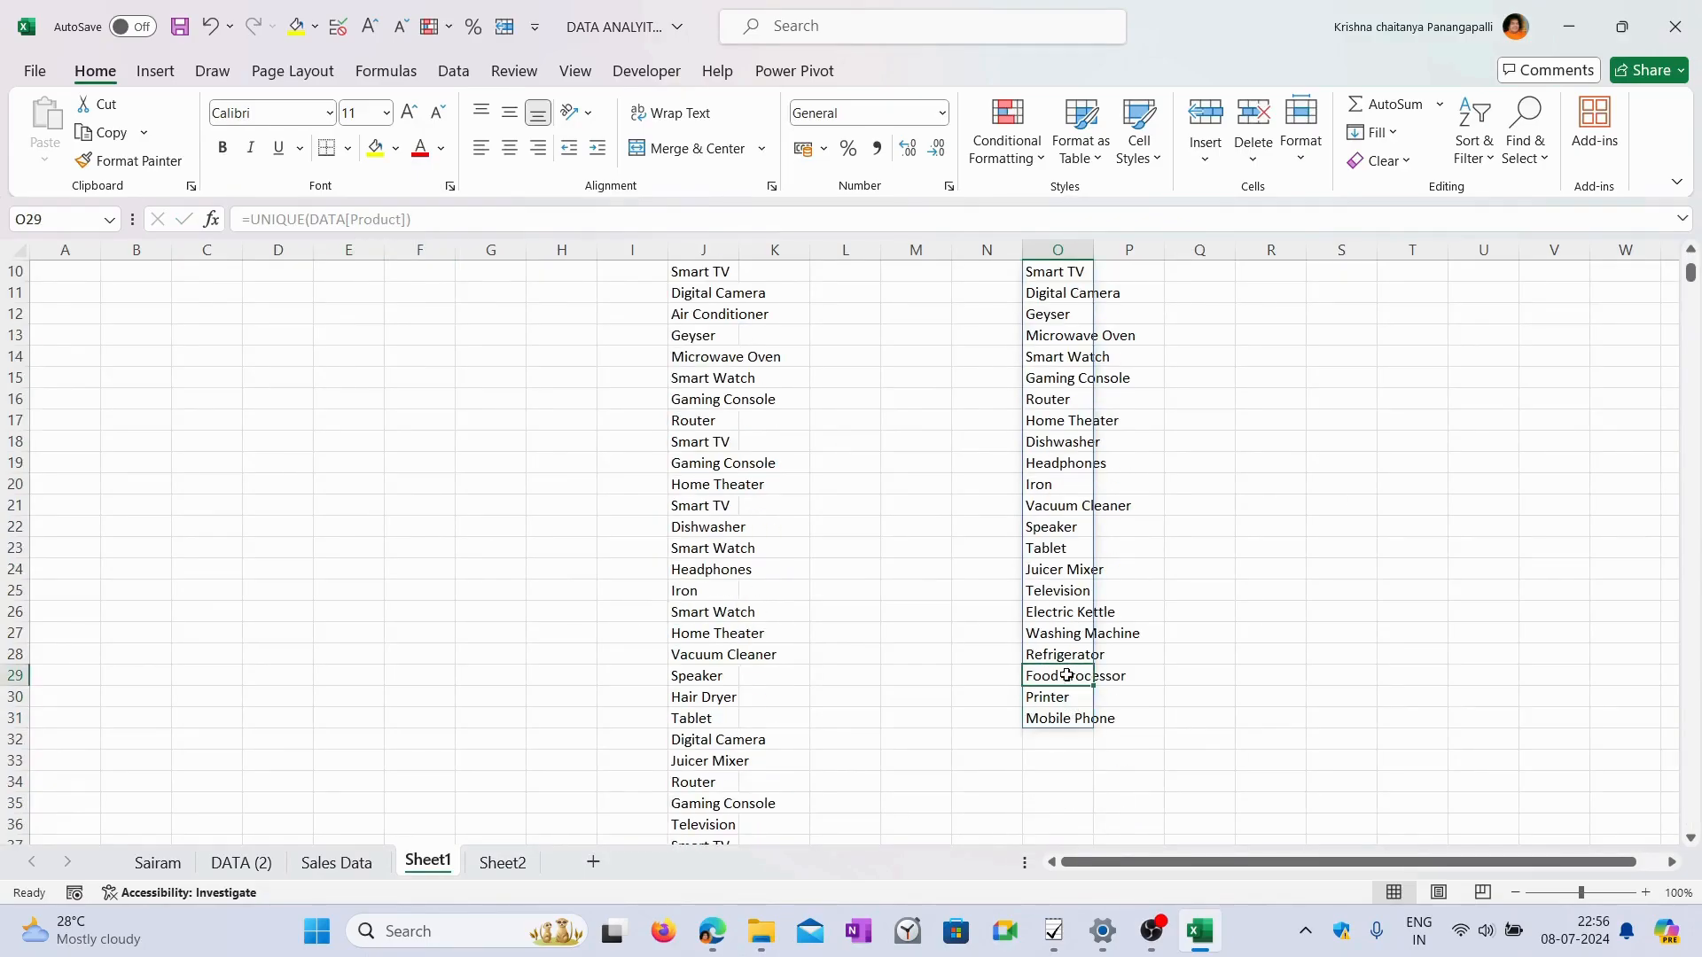
click(1066, 654)
click(1075, 613)
click(1076, 629)
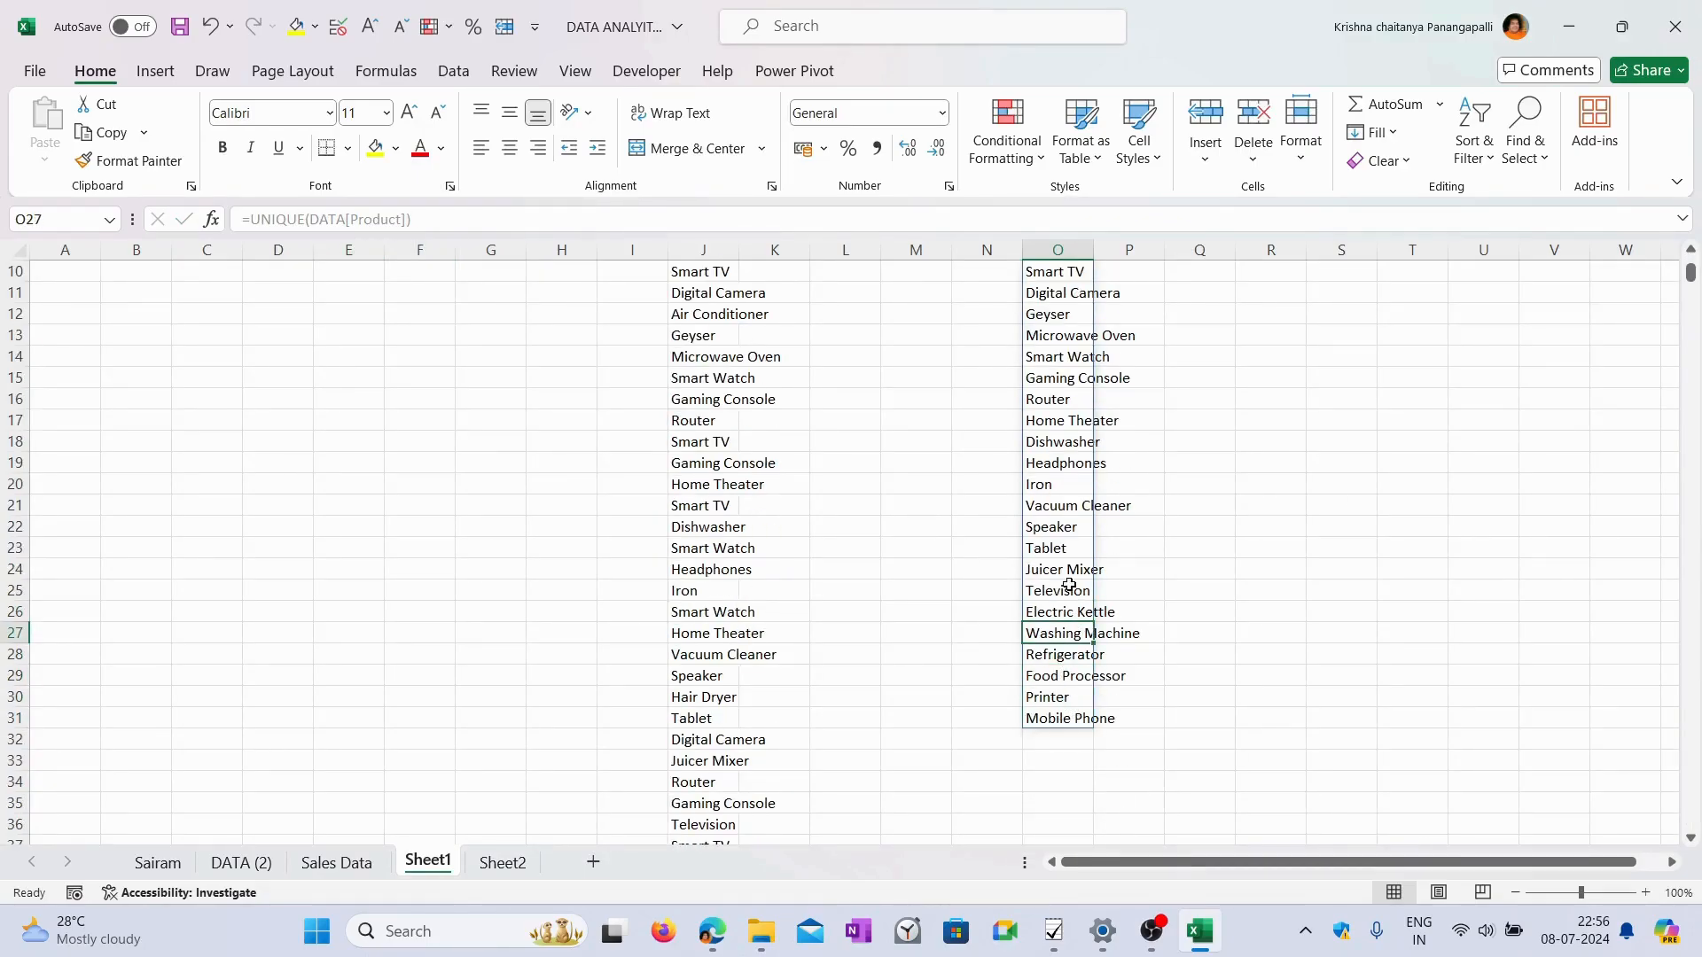
scroll(1070, 585, up, 3)
click(1050, 418)
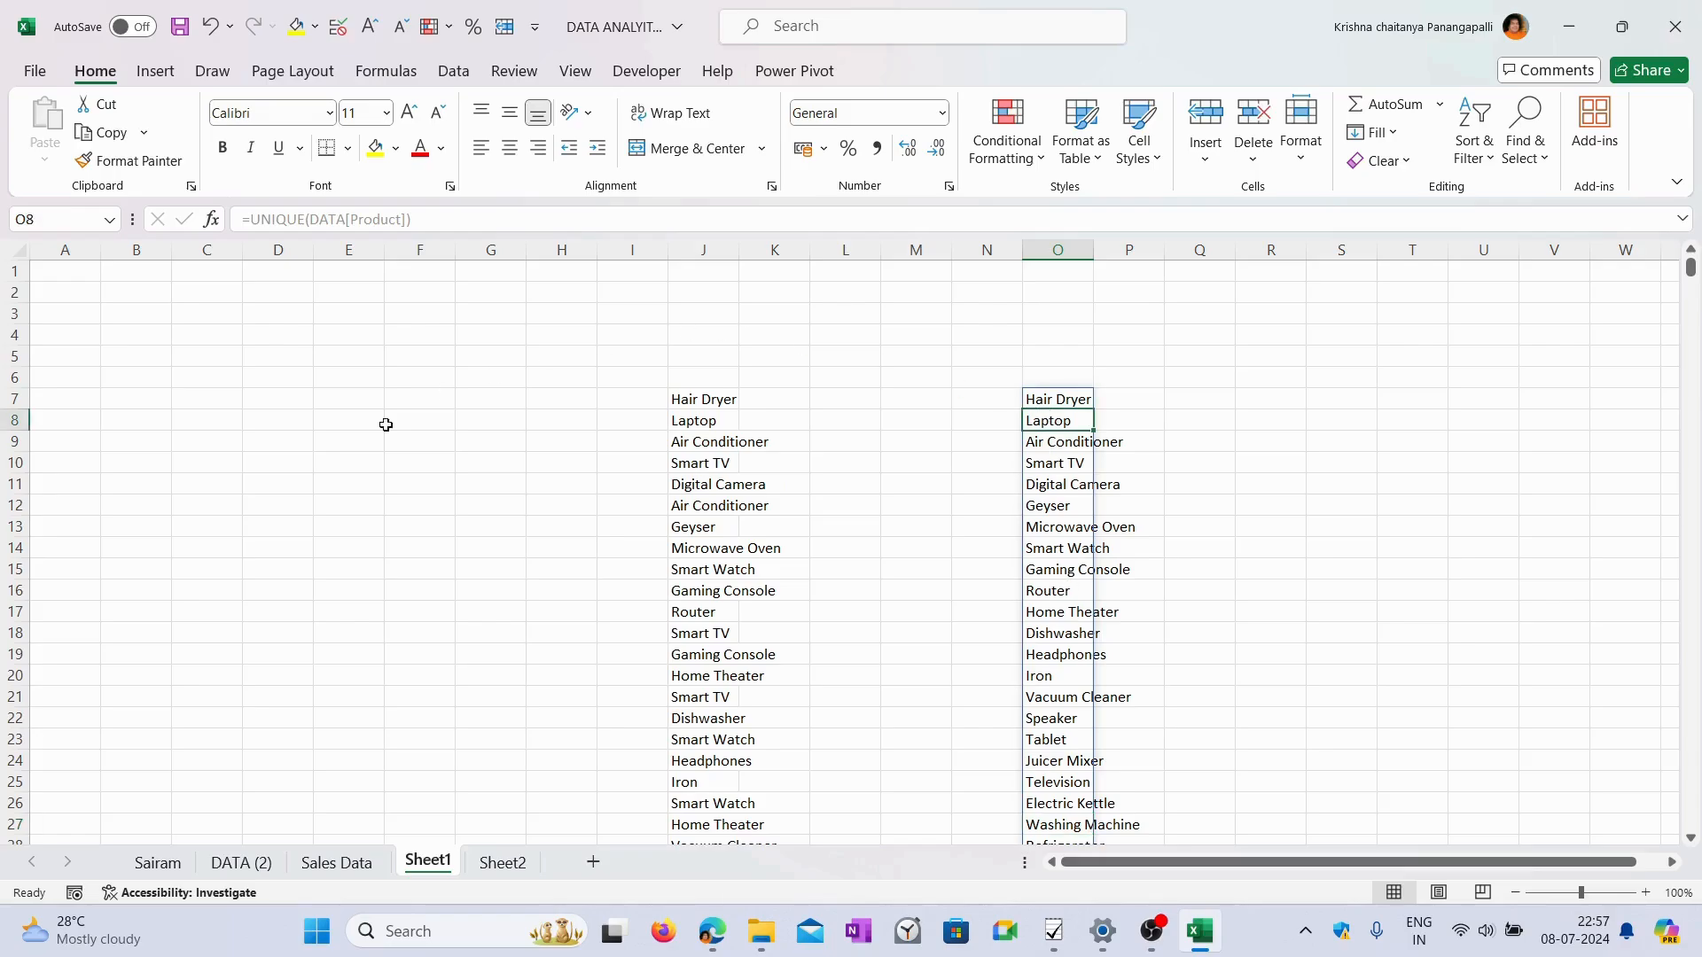
Copy the first customer's name from B9 of the Sales Data sheet into A1 of a new sheet.
click(330, 862)
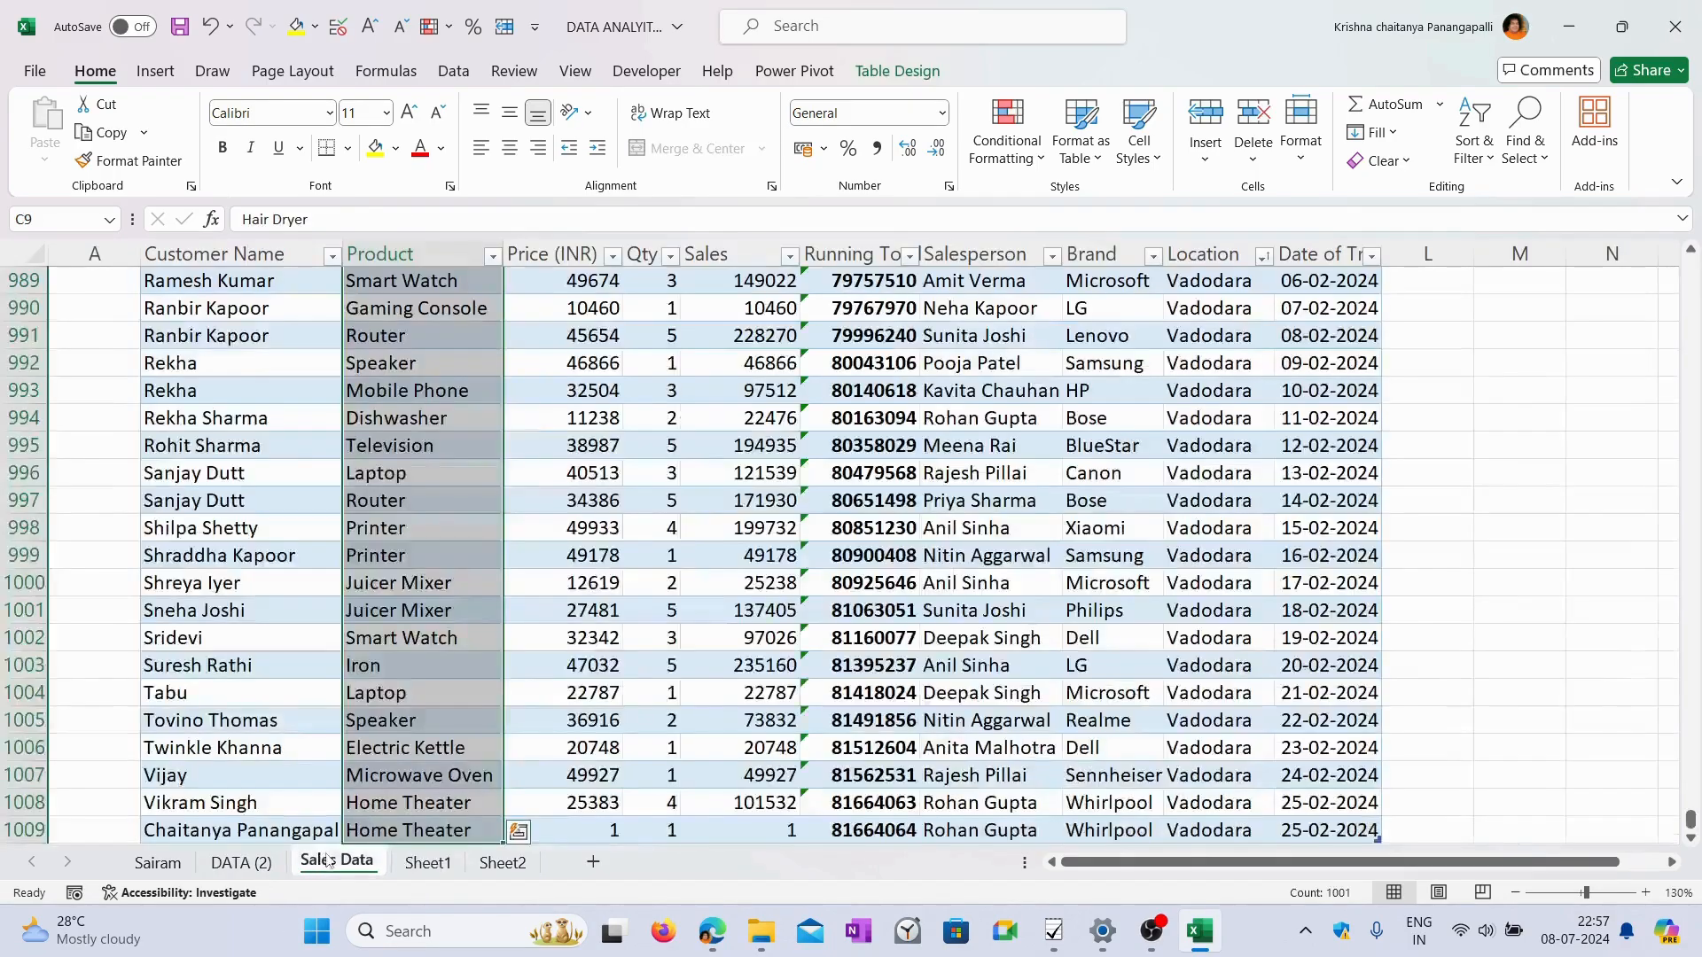
scroll(319, 729, up, 2)
click(262, 771)
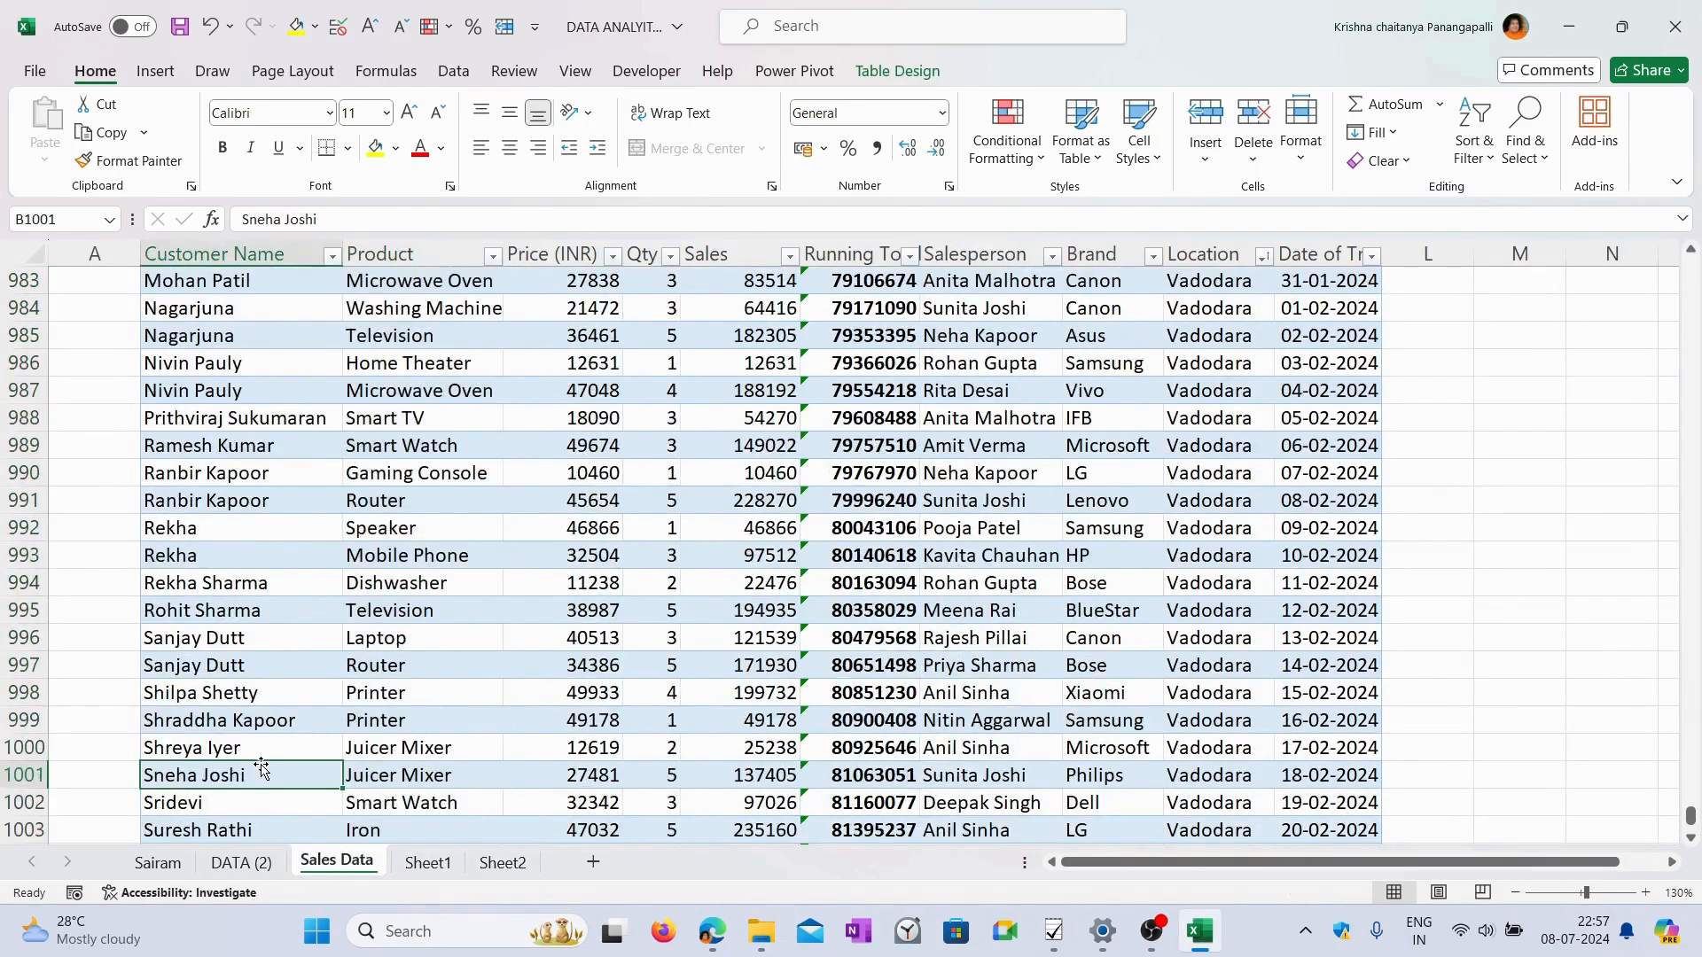
key(ctrl+Up)
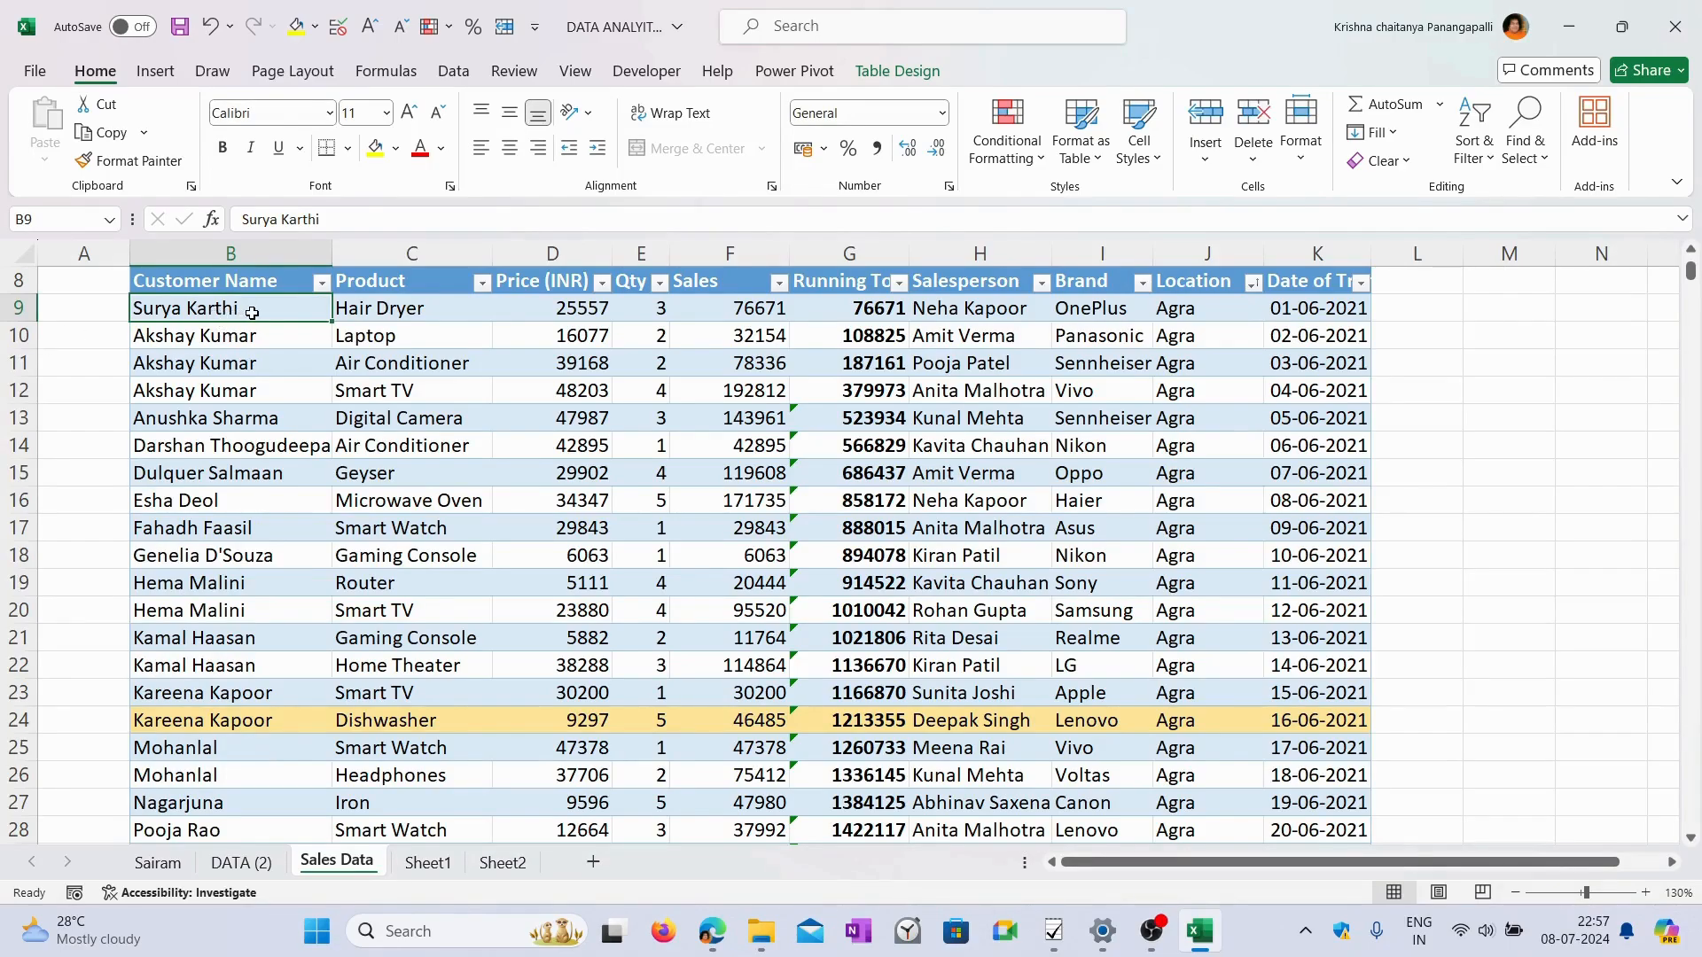
click(240, 336)
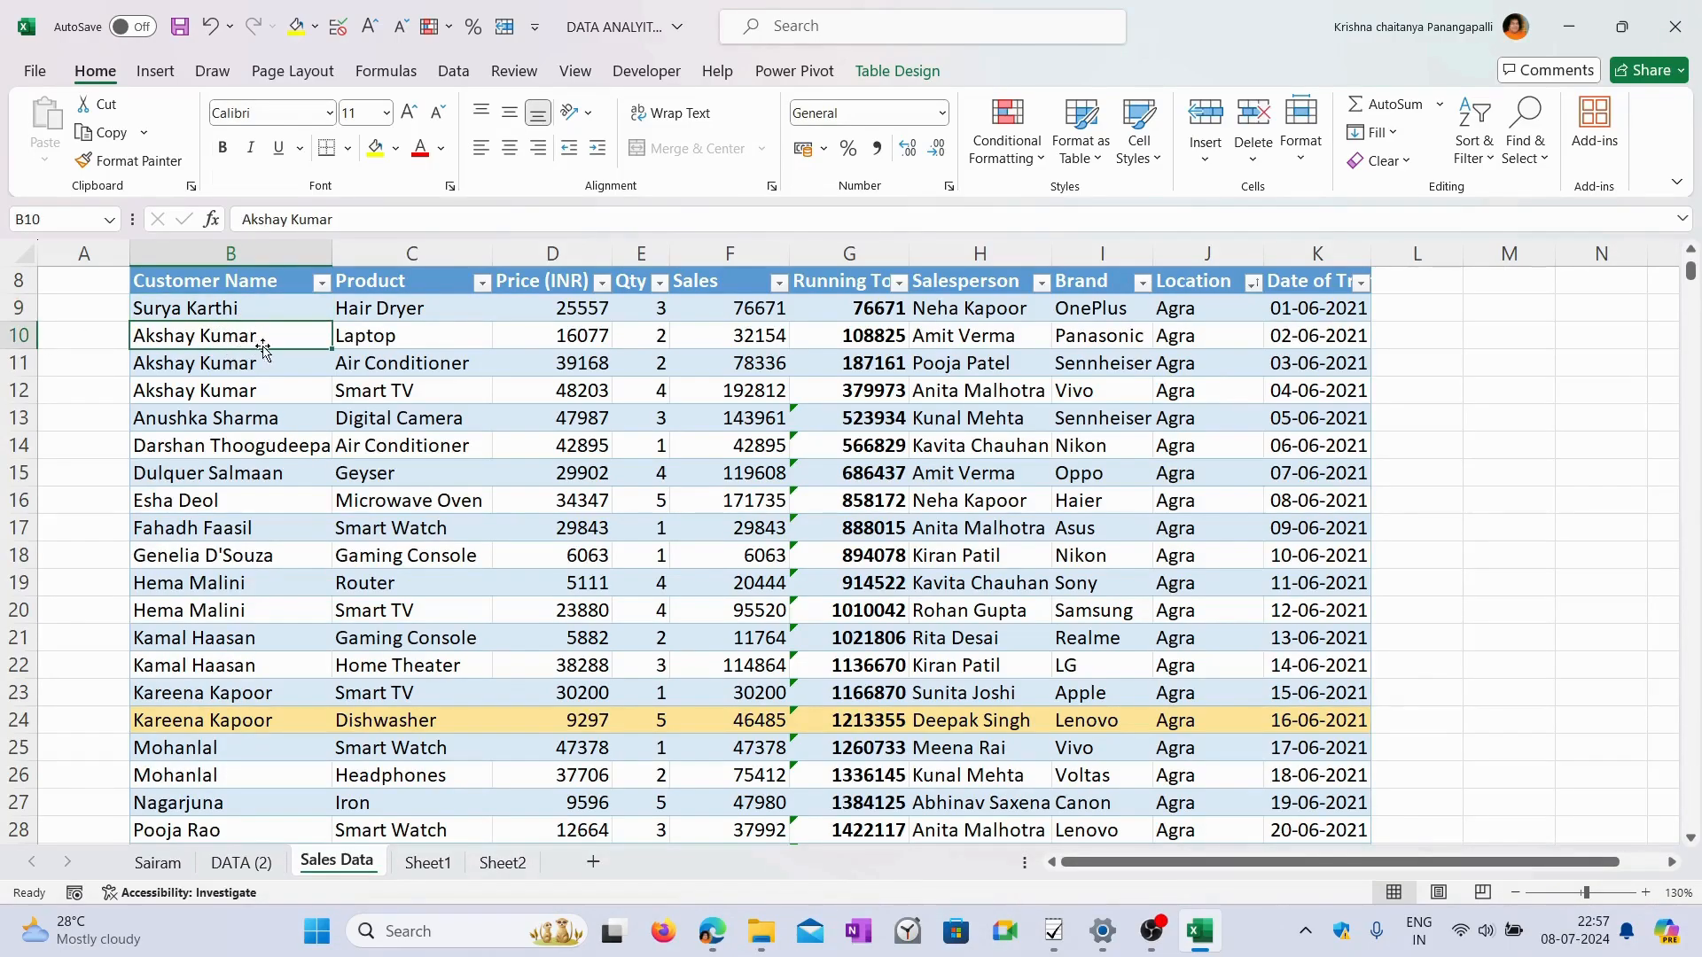
click(206, 420)
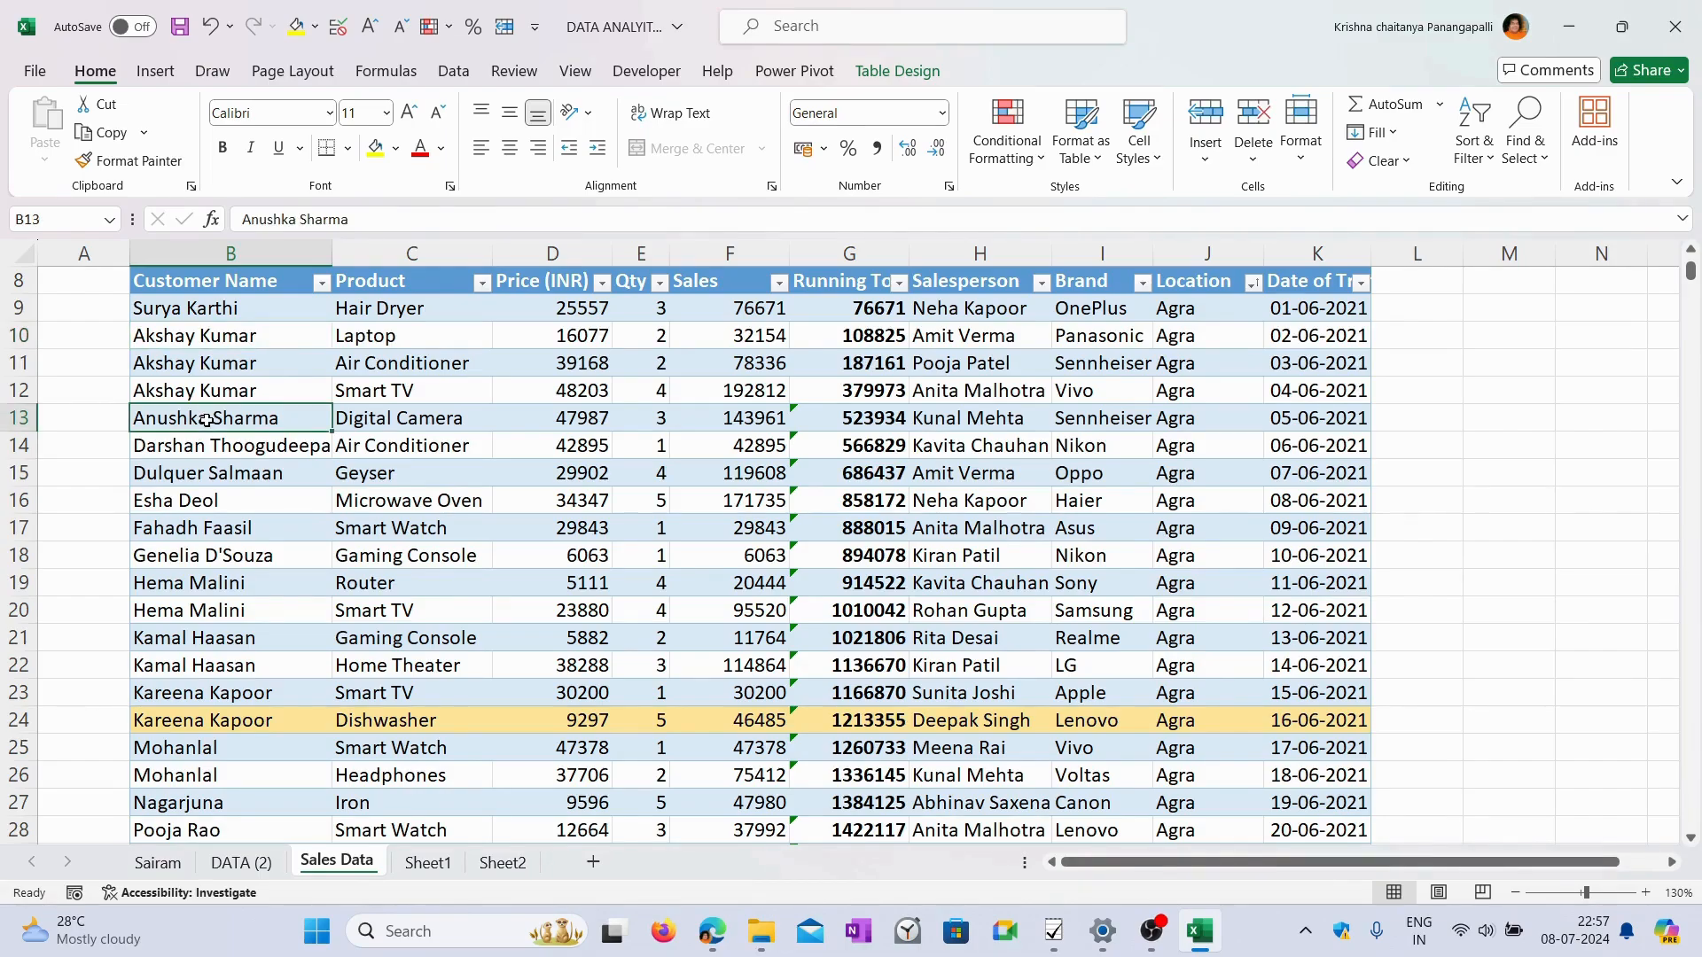
click(244, 307)
key(ctrl+c)
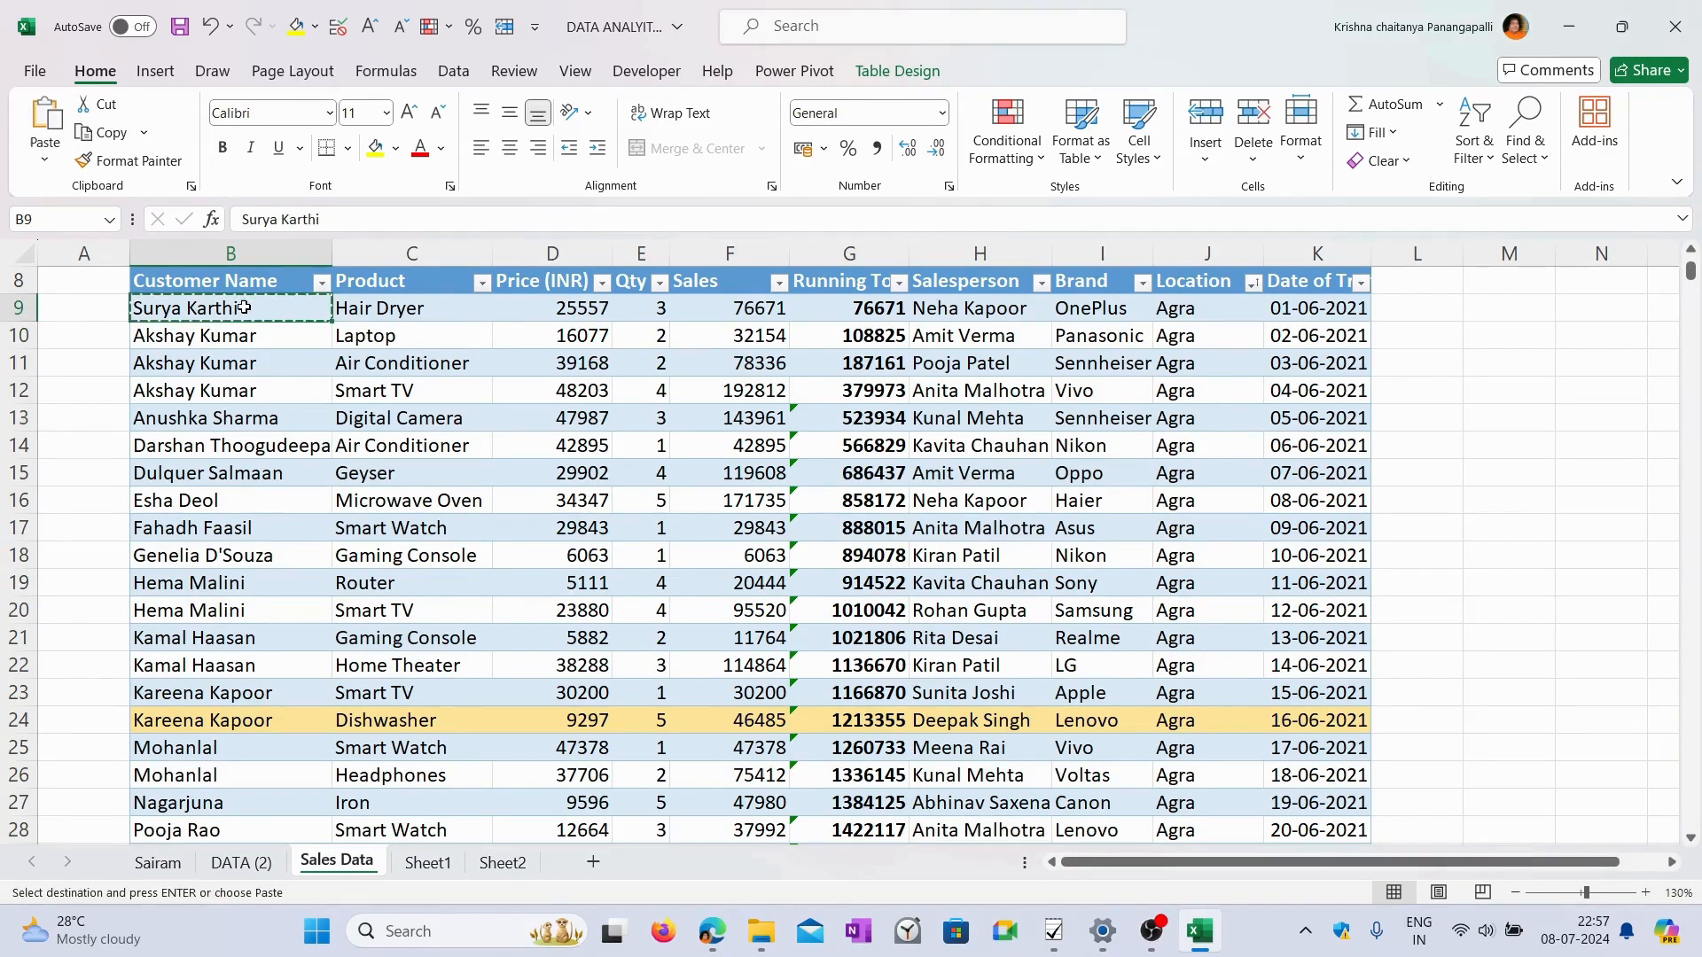
click(593, 861)
key(ctrl+v)
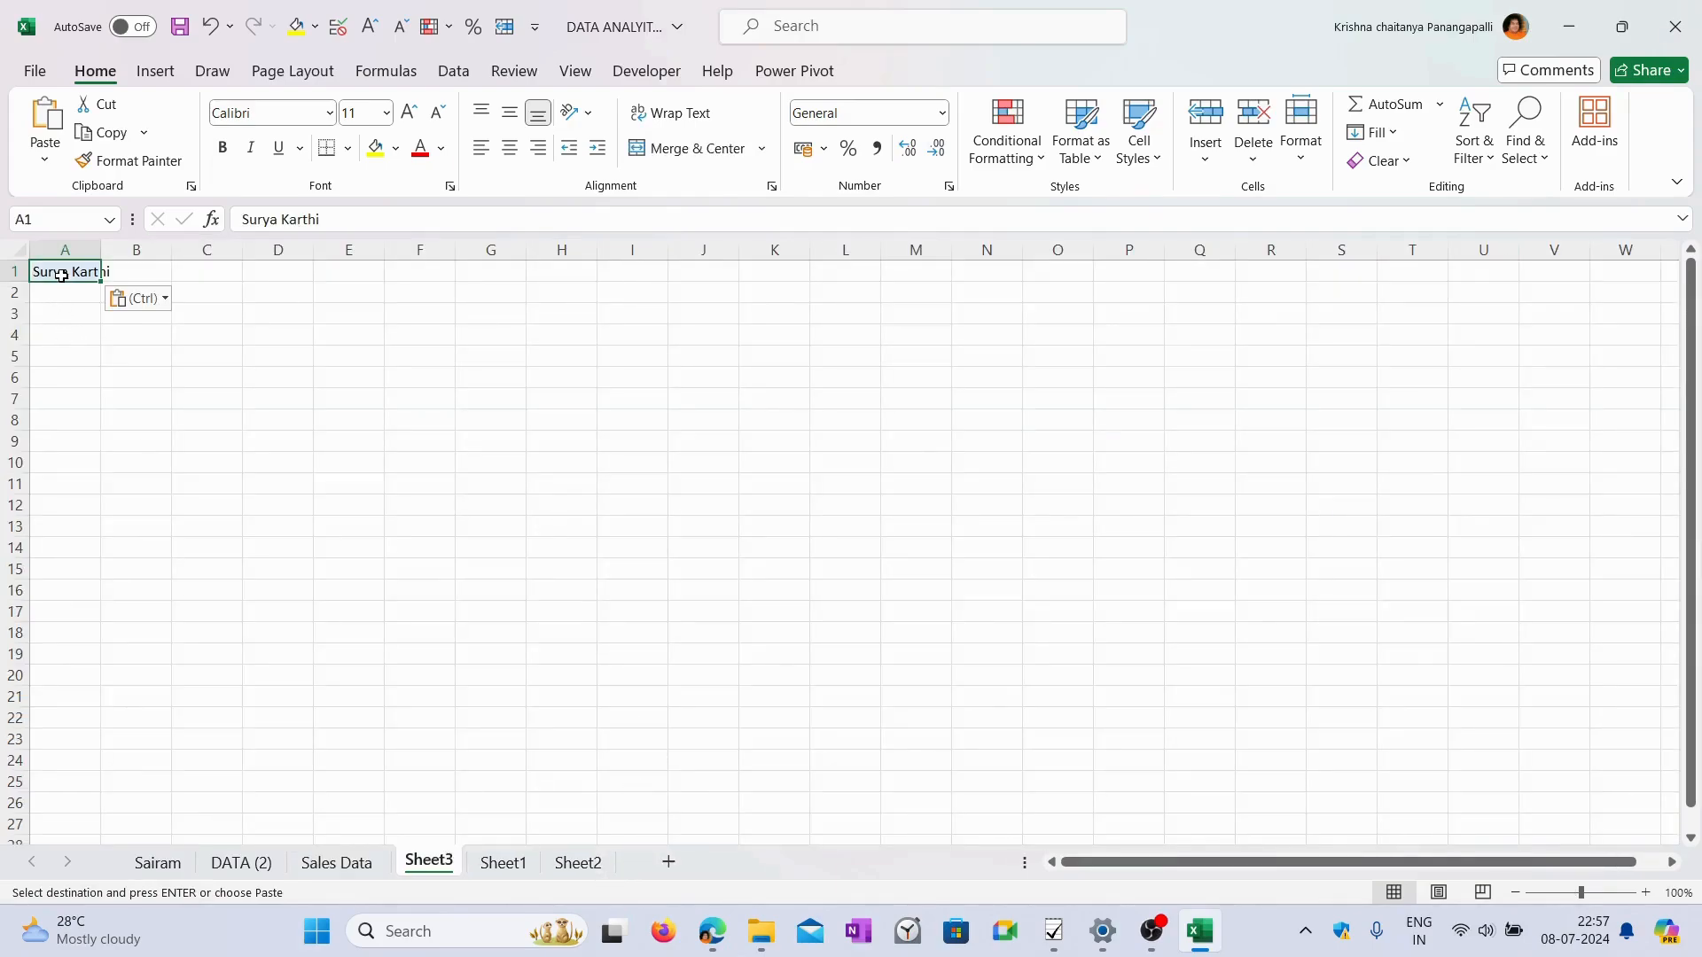
Copy the second customer's name from B10 of the Sales Data sheet into A1 of a new sheet.
click(336, 862)
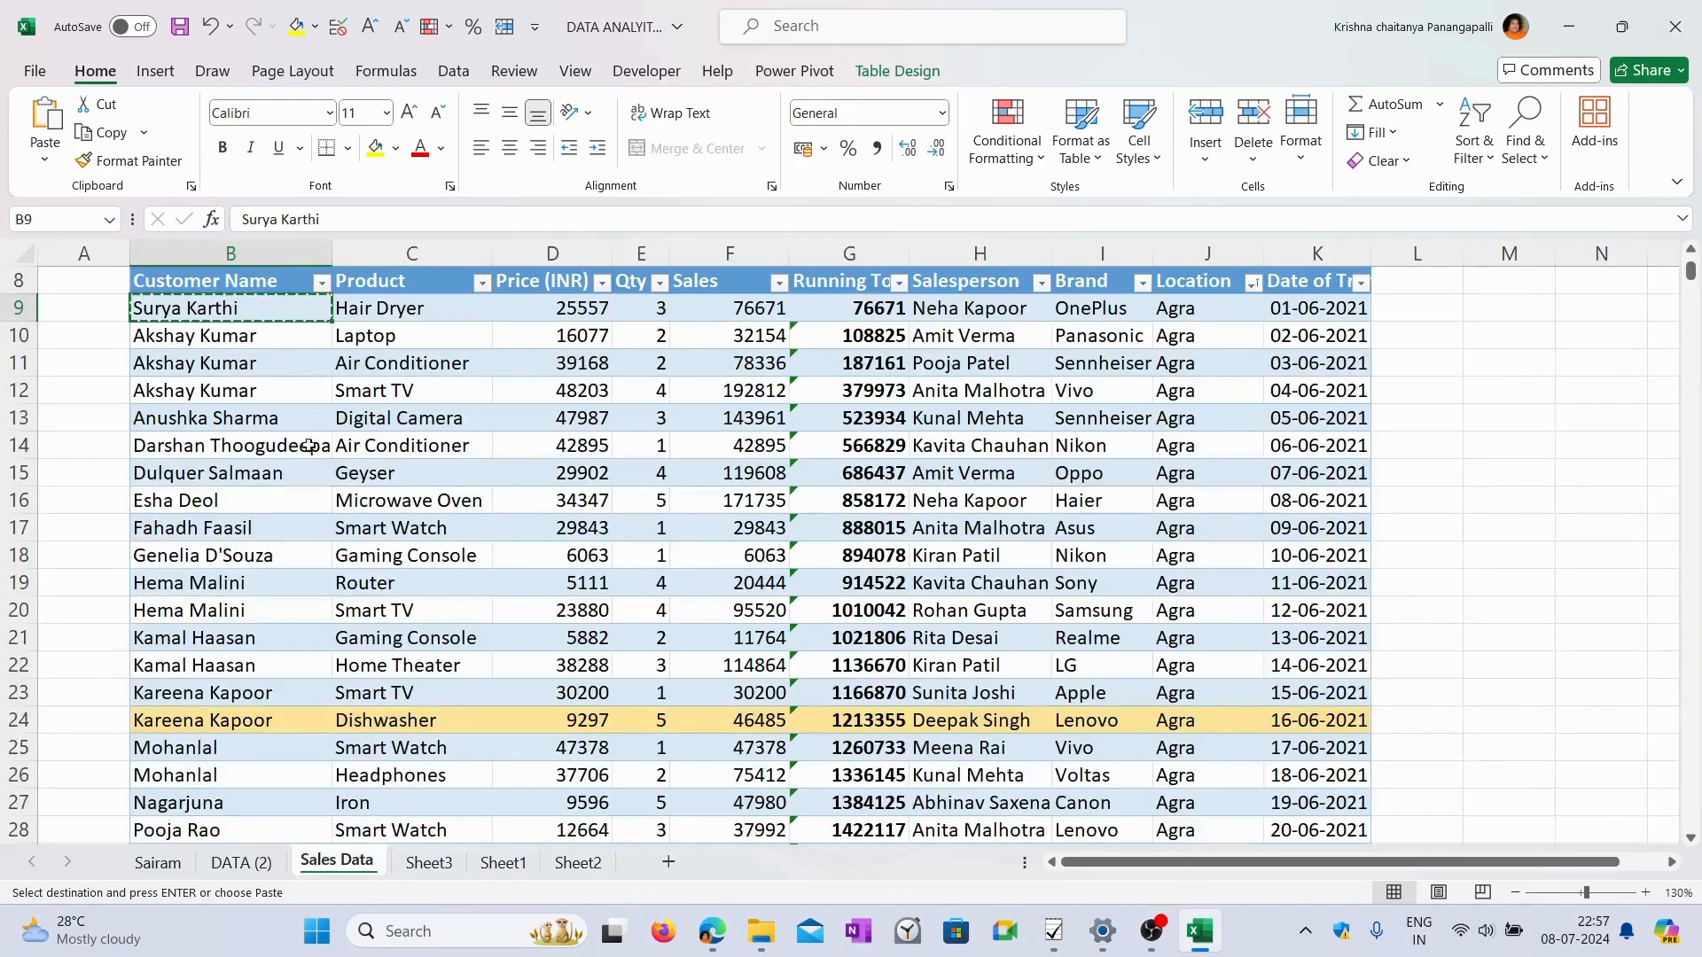
click(216, 341)
key(ctrl+c)
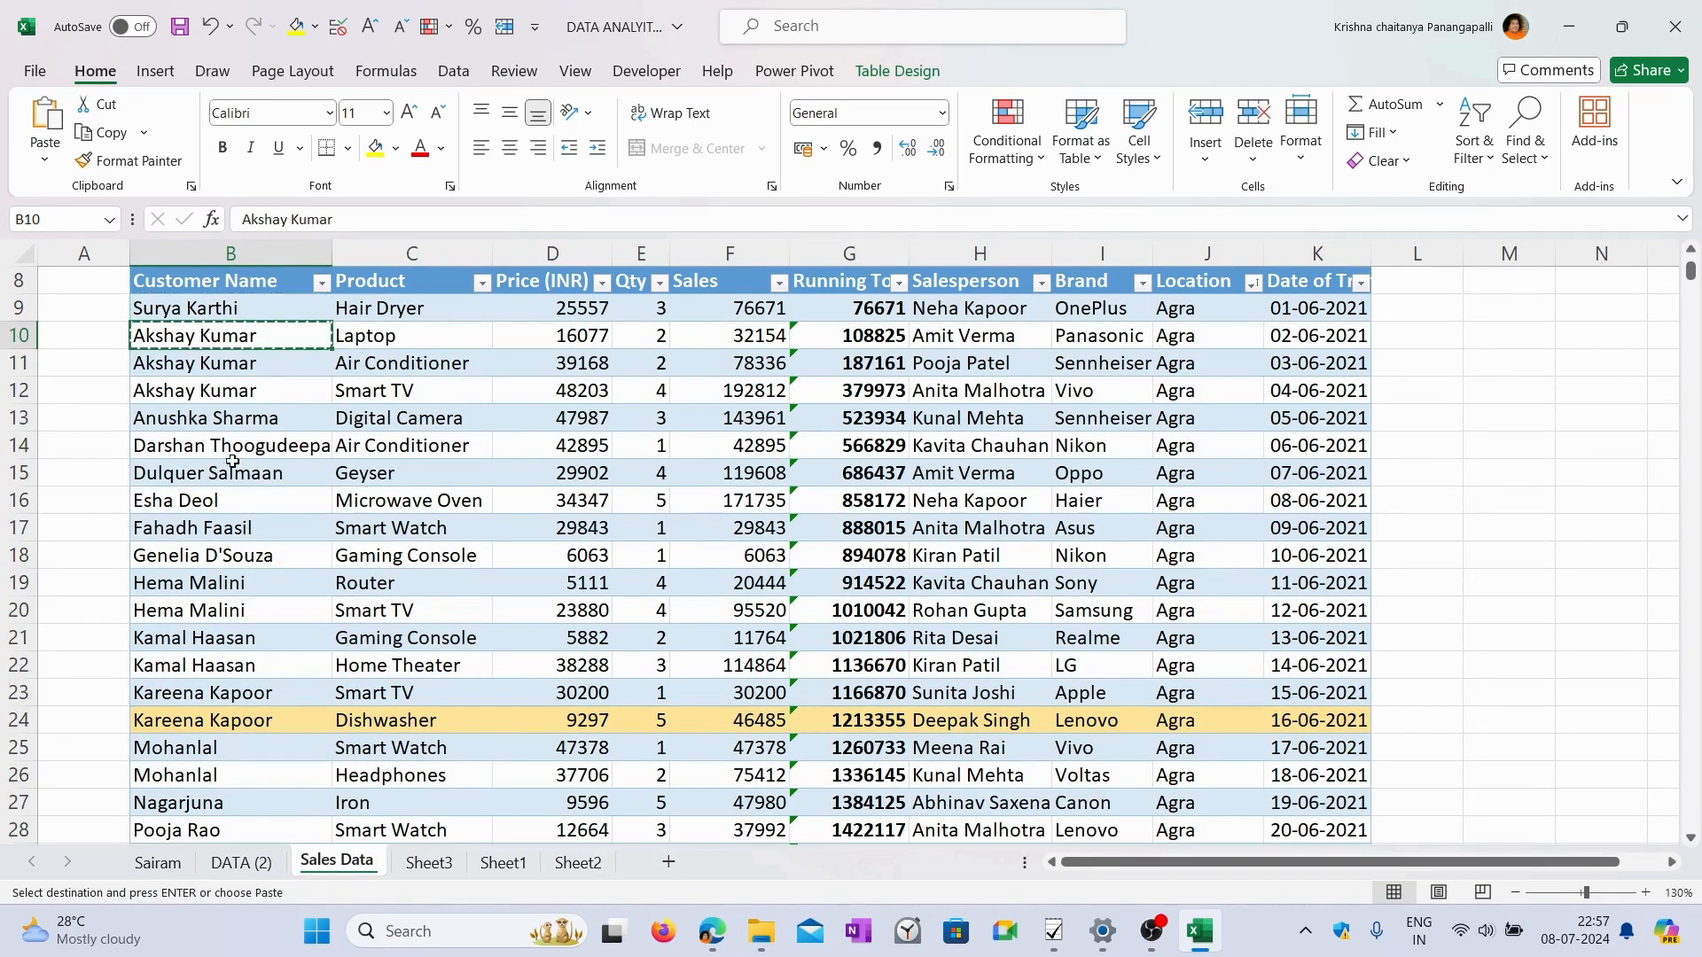
click(669, 862)
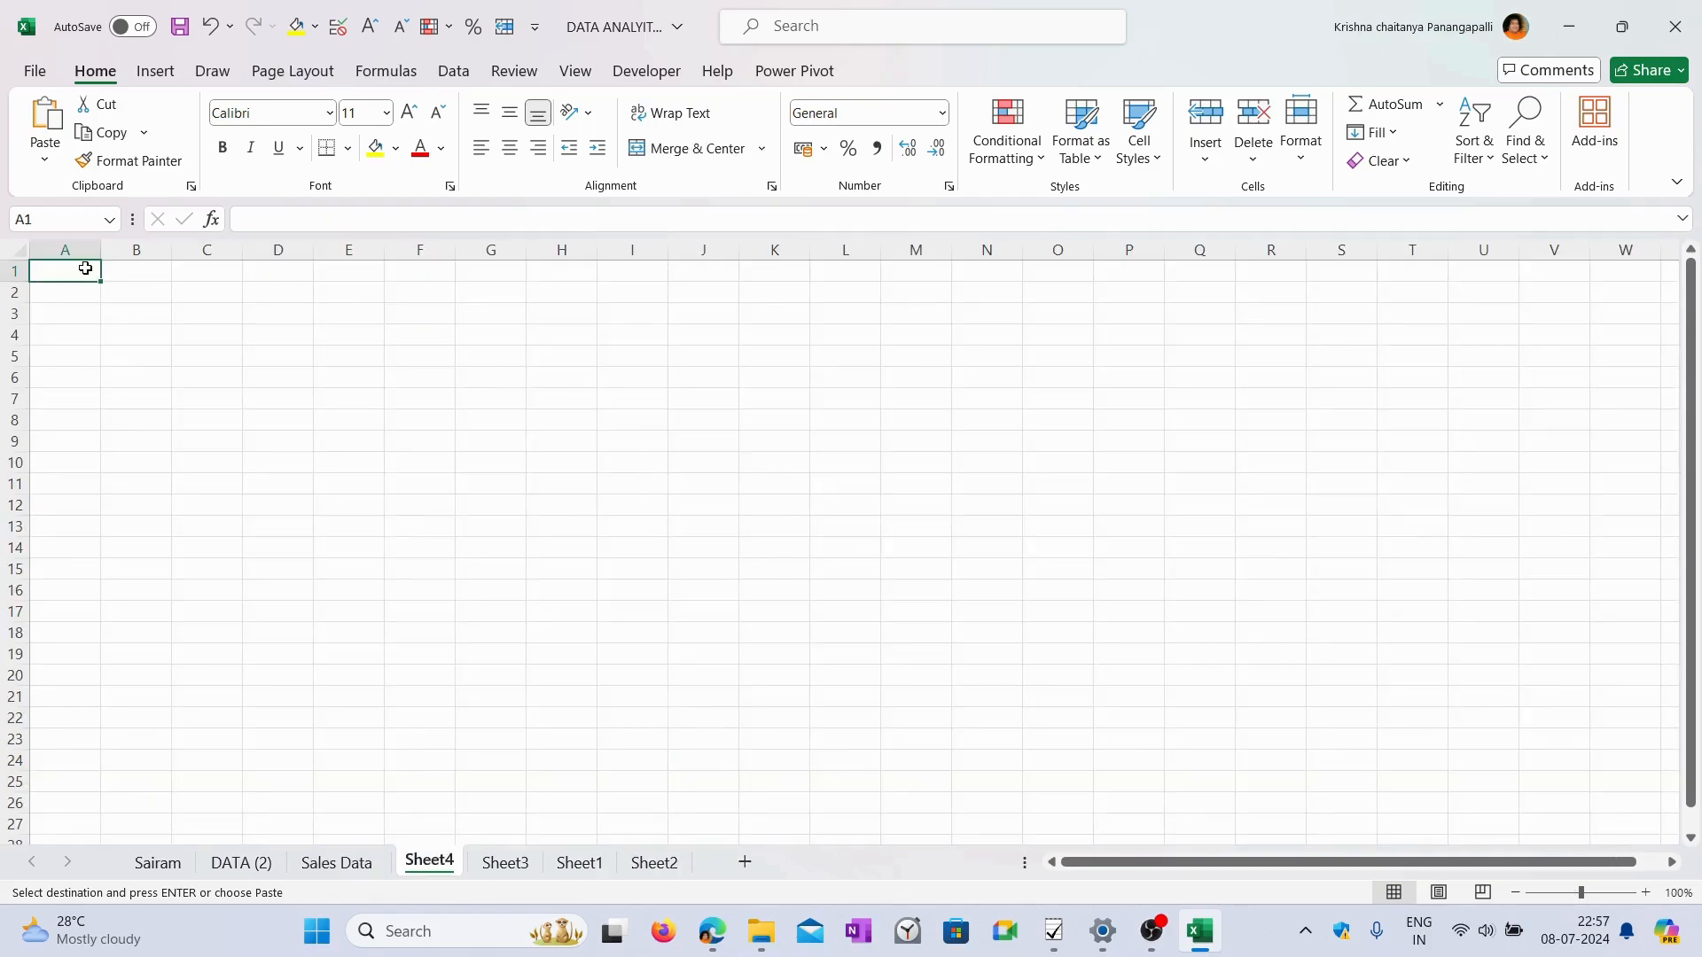
key(ctrl+v)
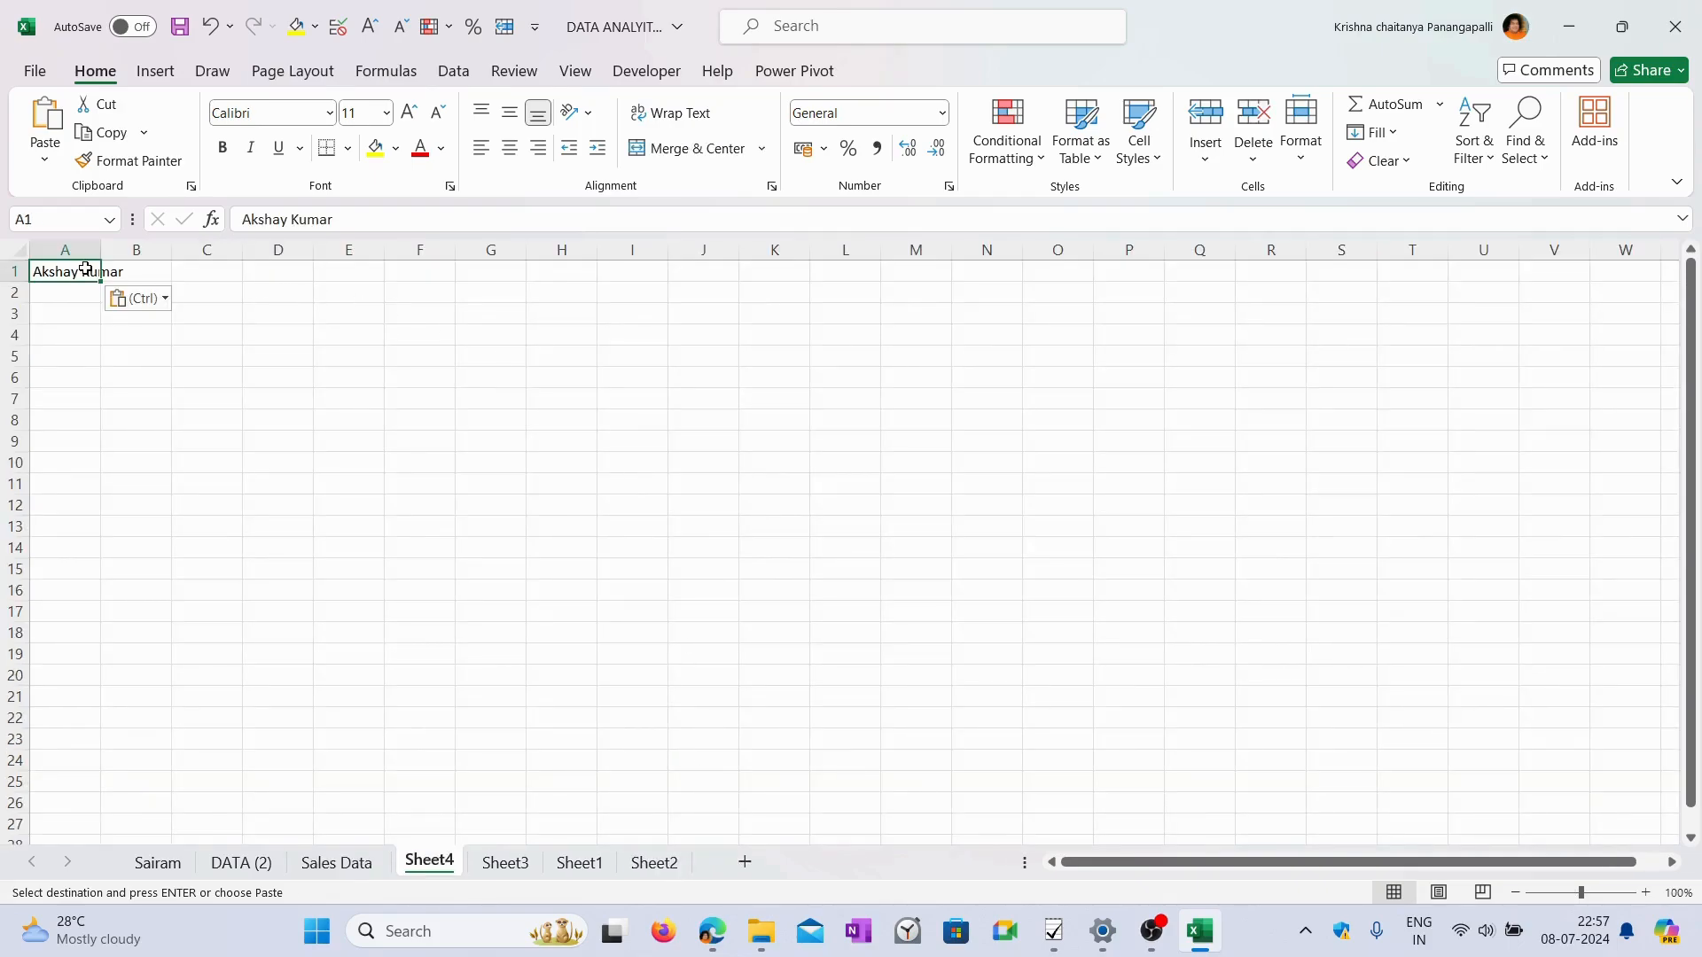
Collect the customer names in B13, B14, B15 and B16 of the Sales Data sheet by copying each cell separately.
click(346, 859)
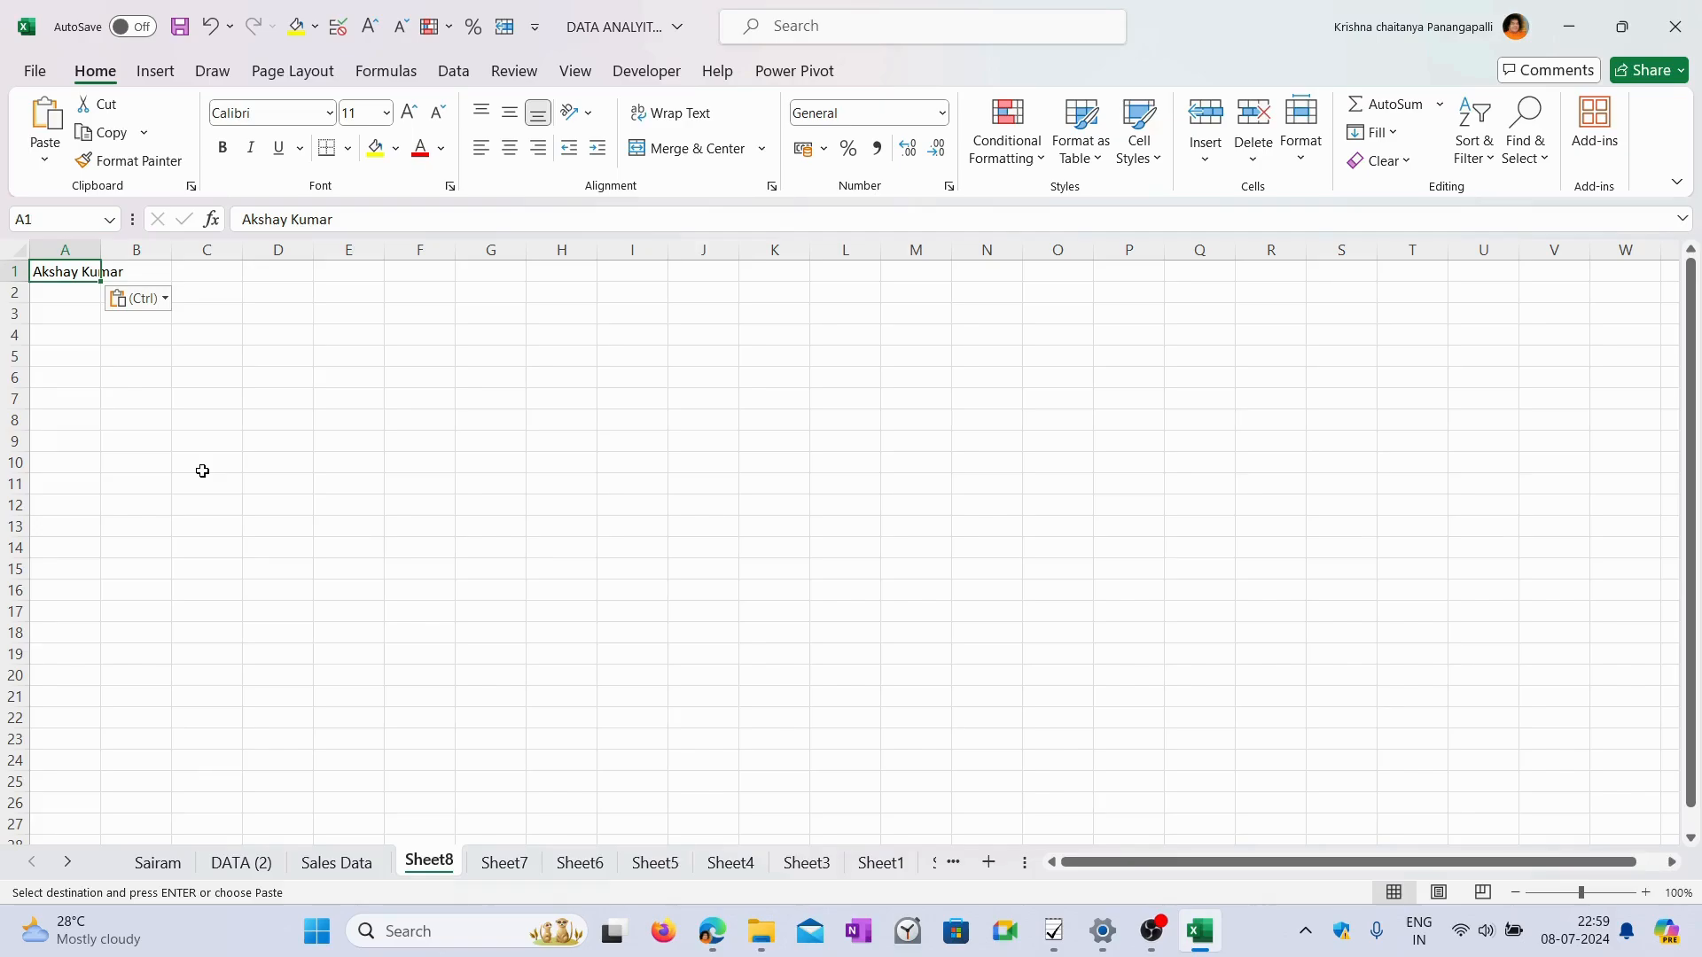
click(342, 871)
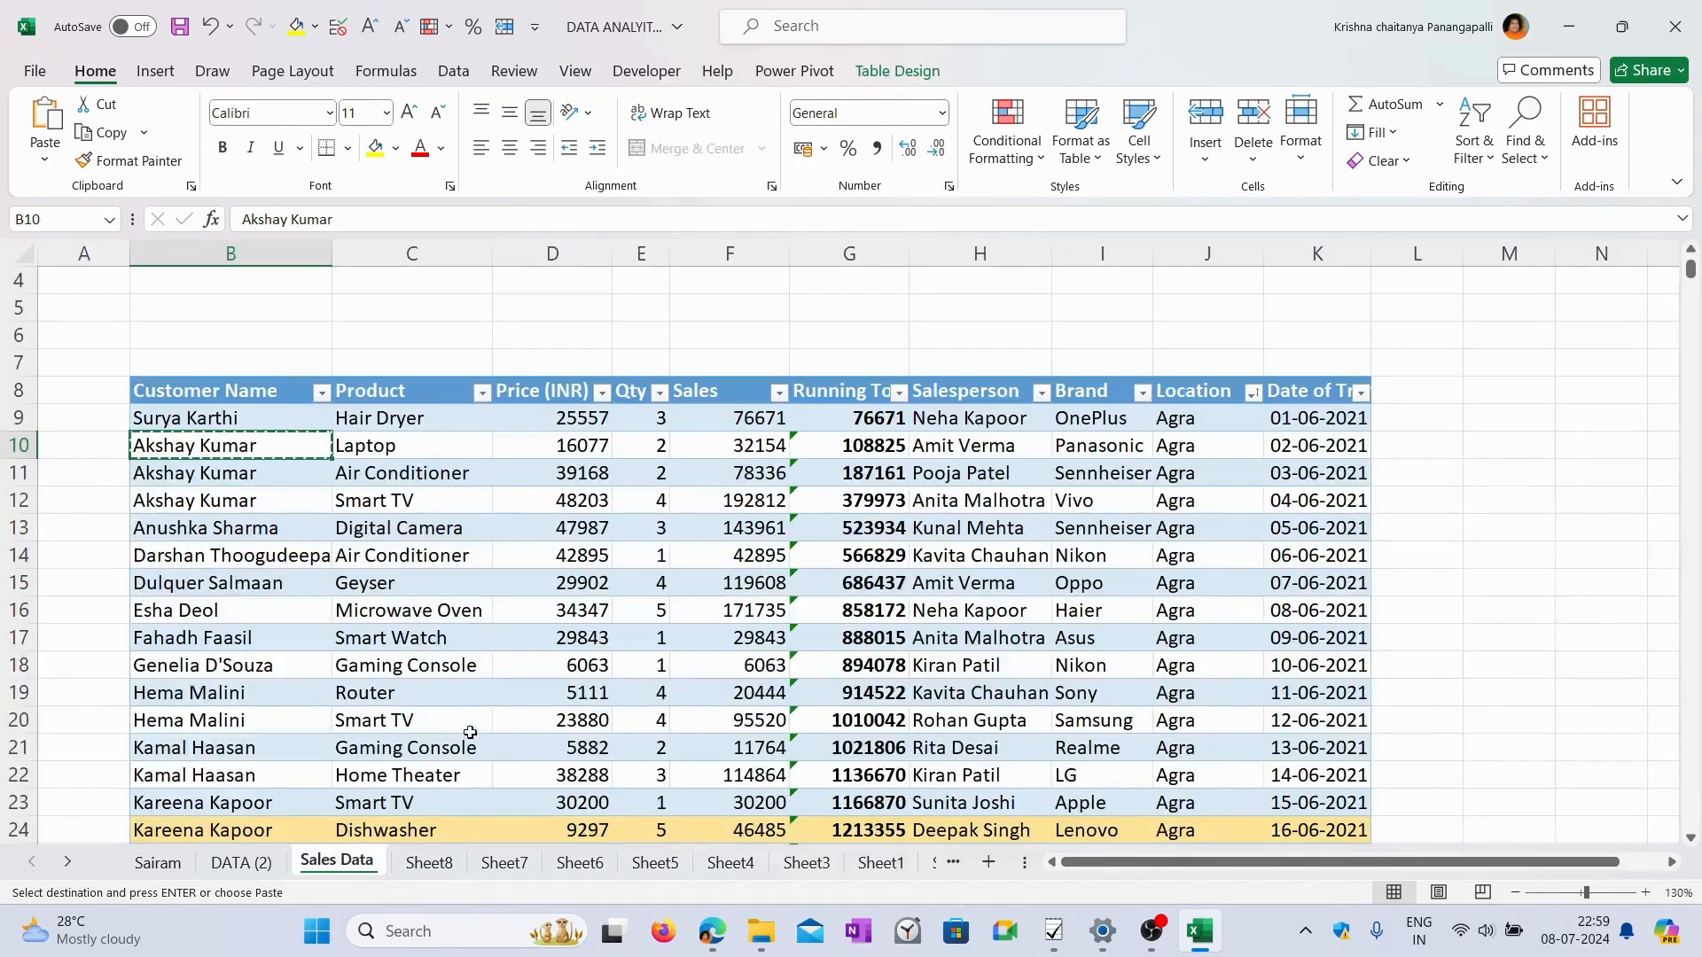
key(Escape)
scroll(372, 542, down, 1)
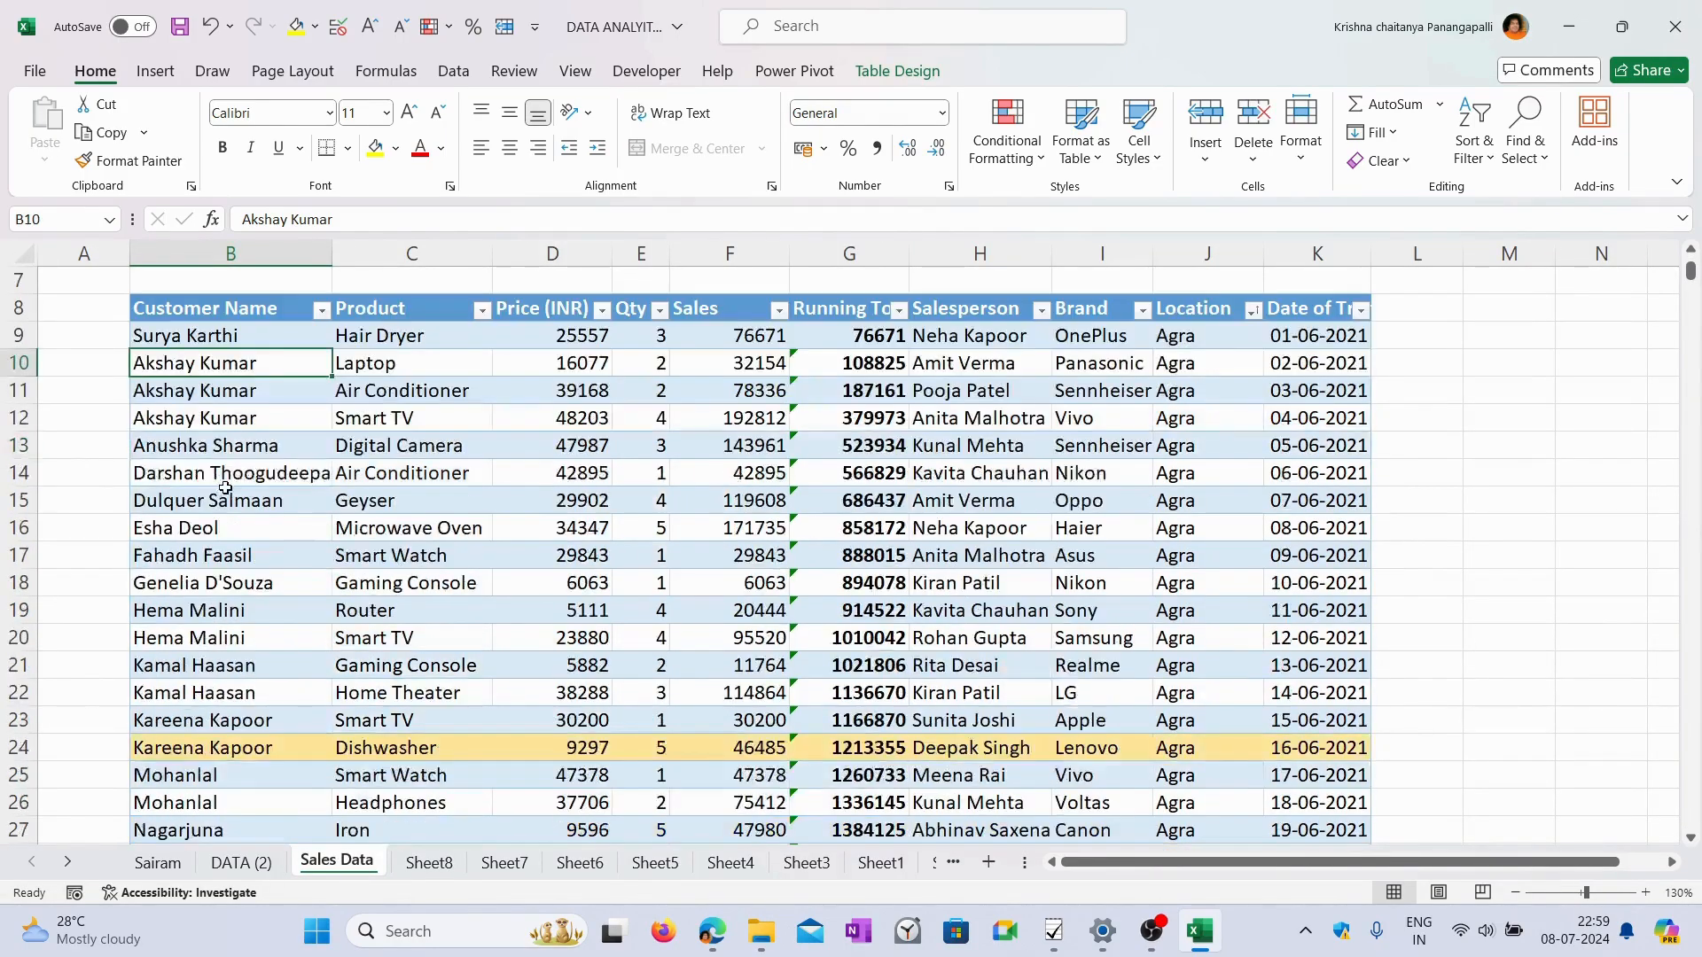
click(237, 449)
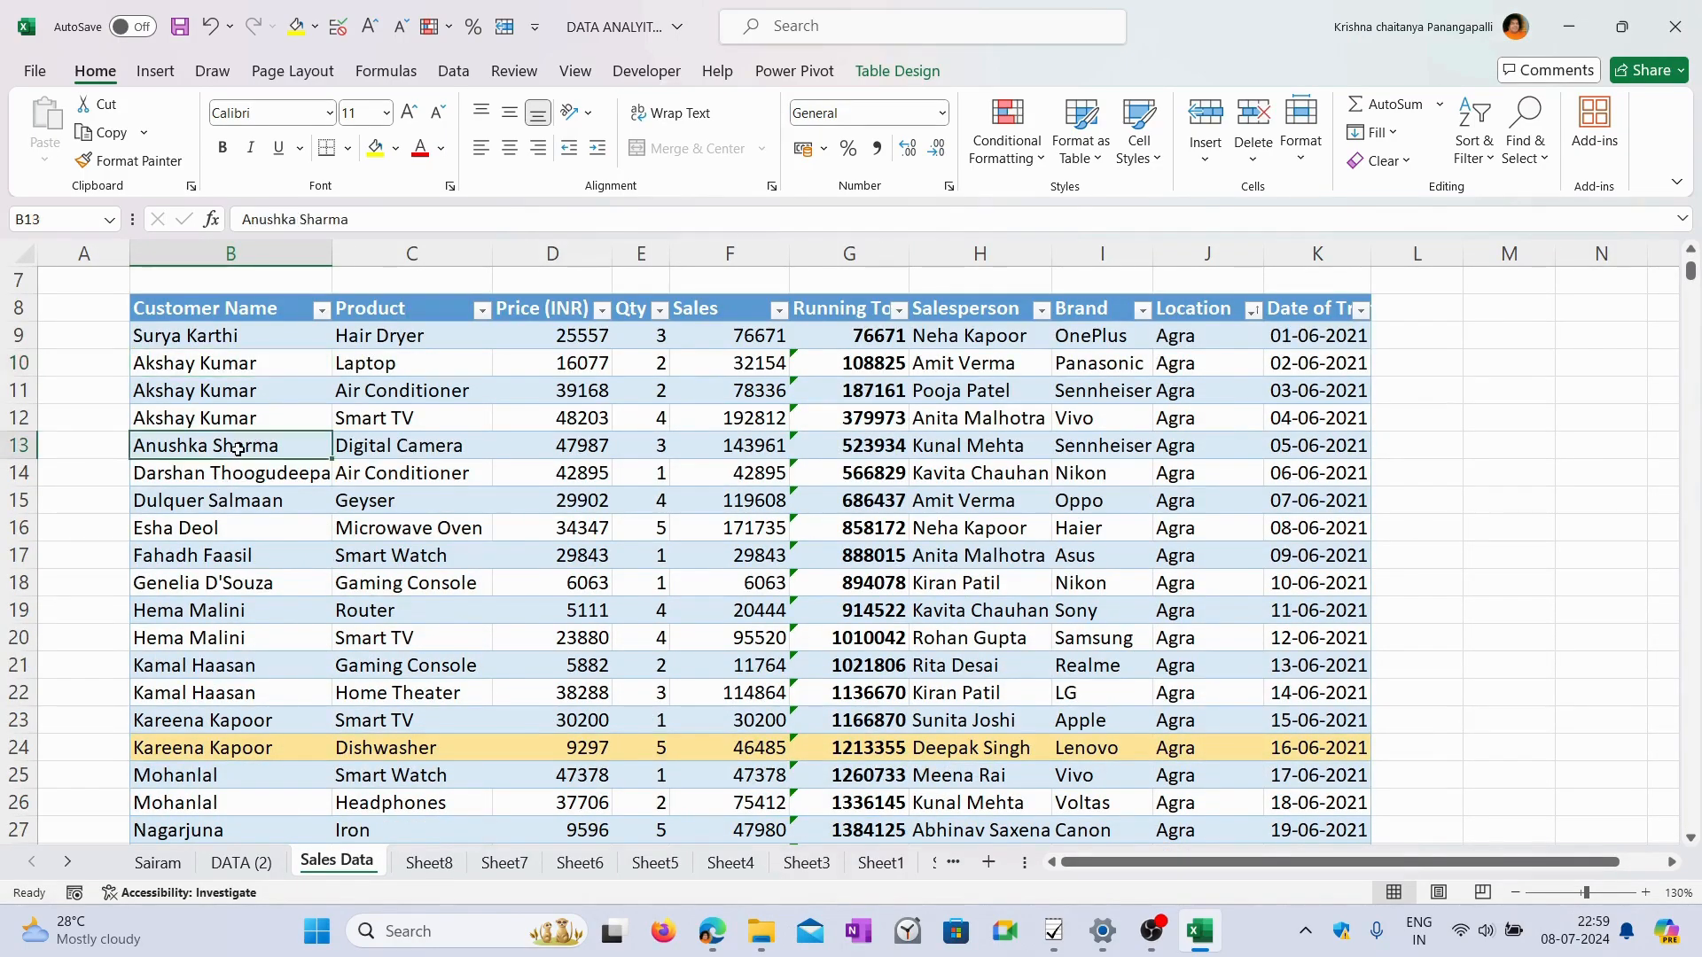
key(ctrl+c)
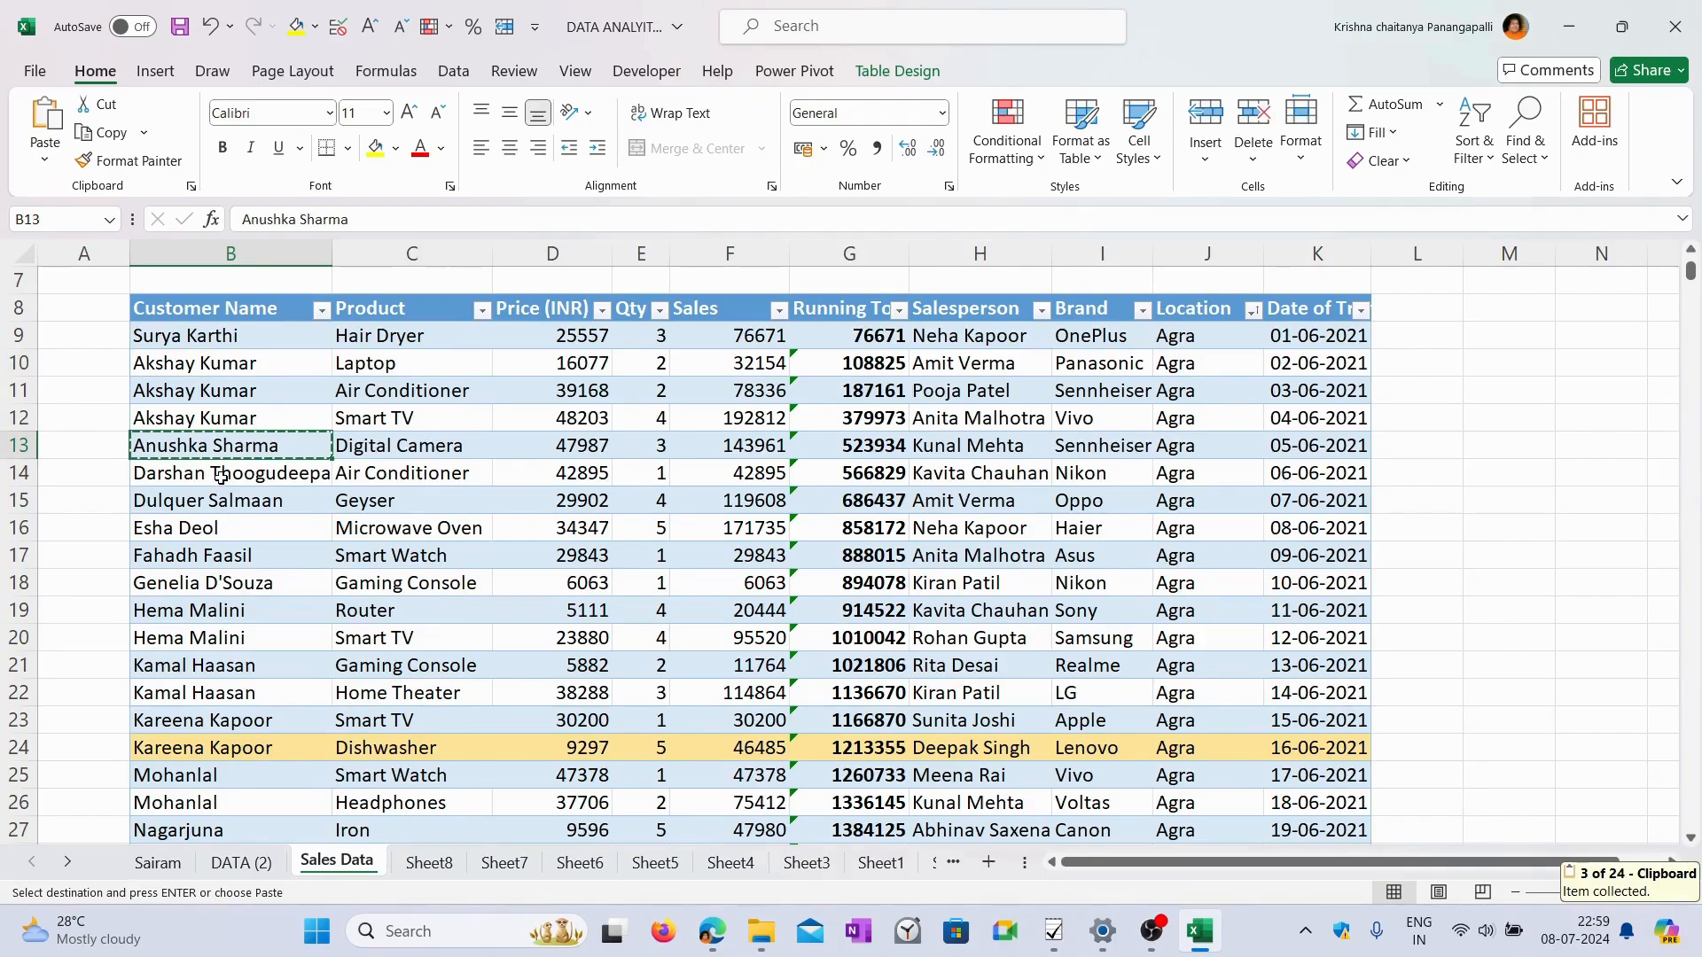
click(221, 476)
key(ctrl+c)
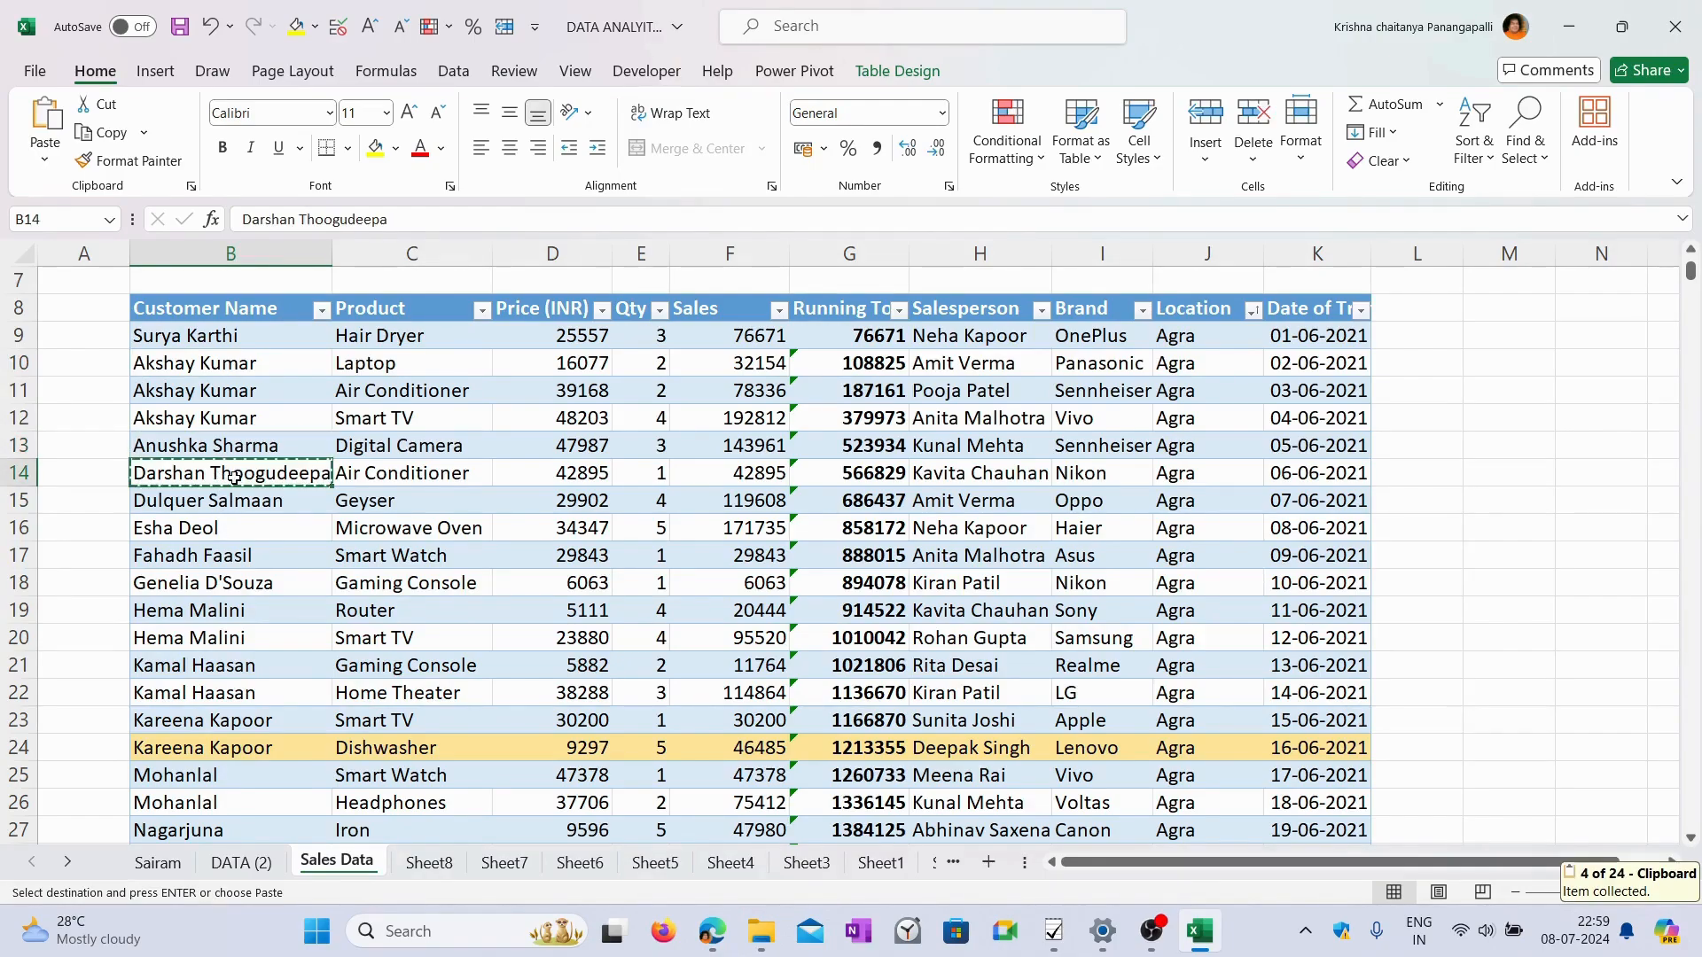
click(234, 504)
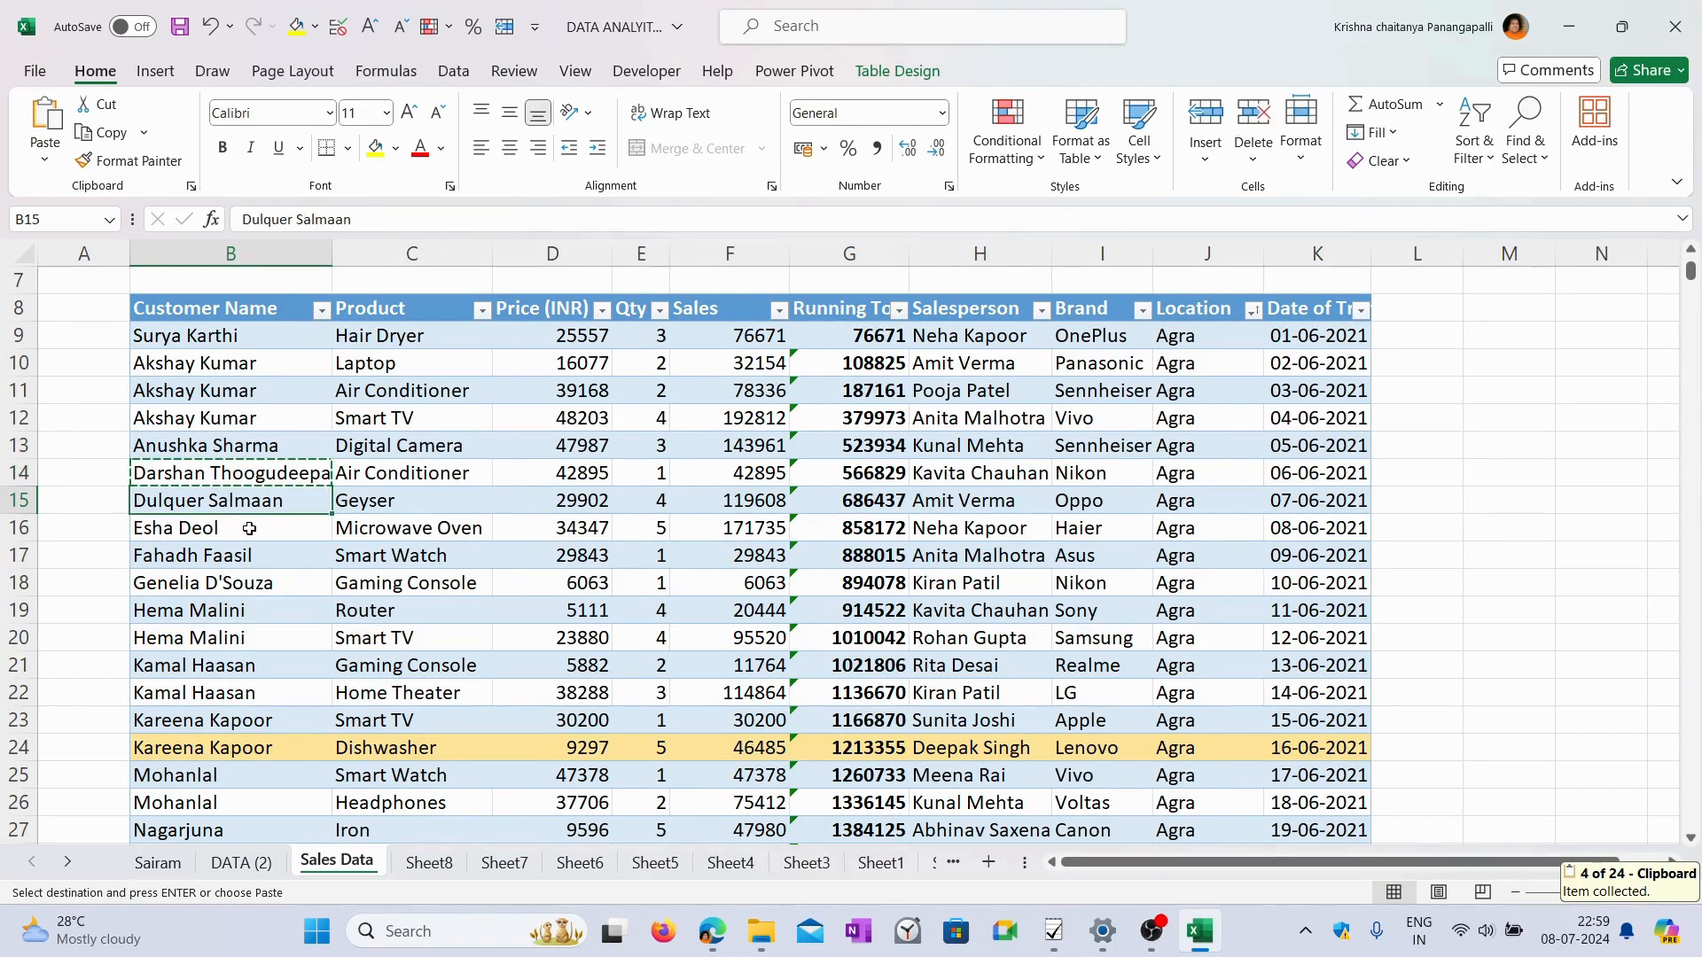
key(ctrl+c)
click(242, 529)
key(ctrl+c)
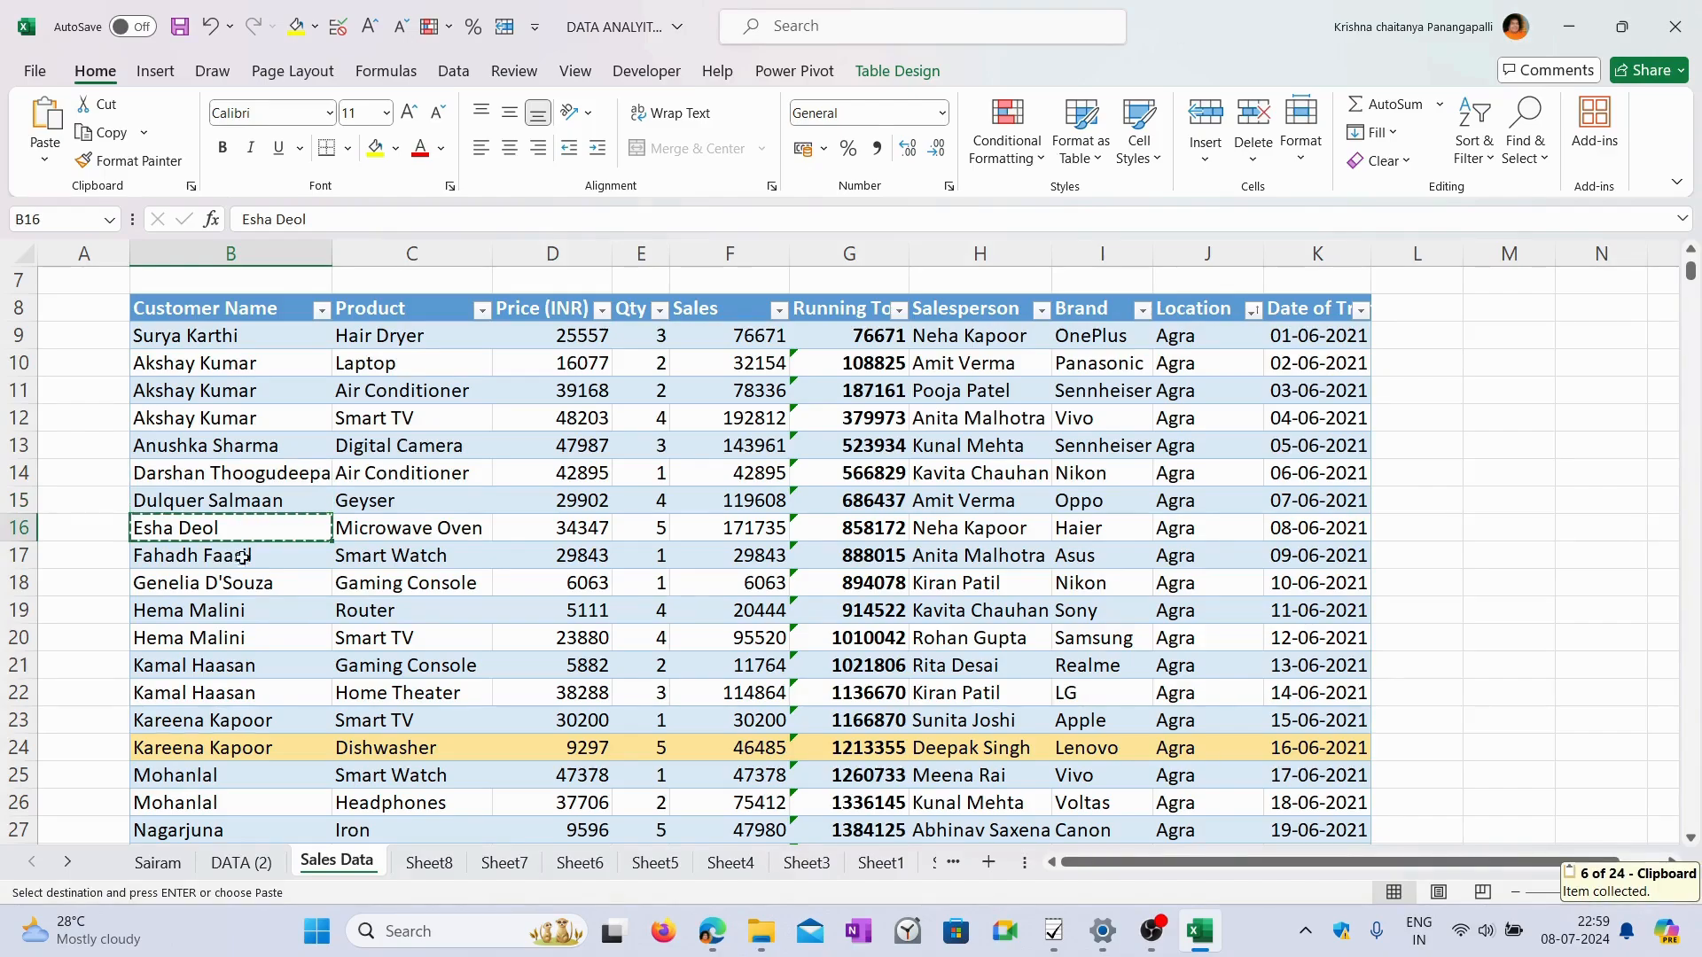
Collect the customer names in B17, B18, B19, B21 and B23 by copying each cell separately.
click(242, 556)
key(ctrl+c)
click(236, 587)
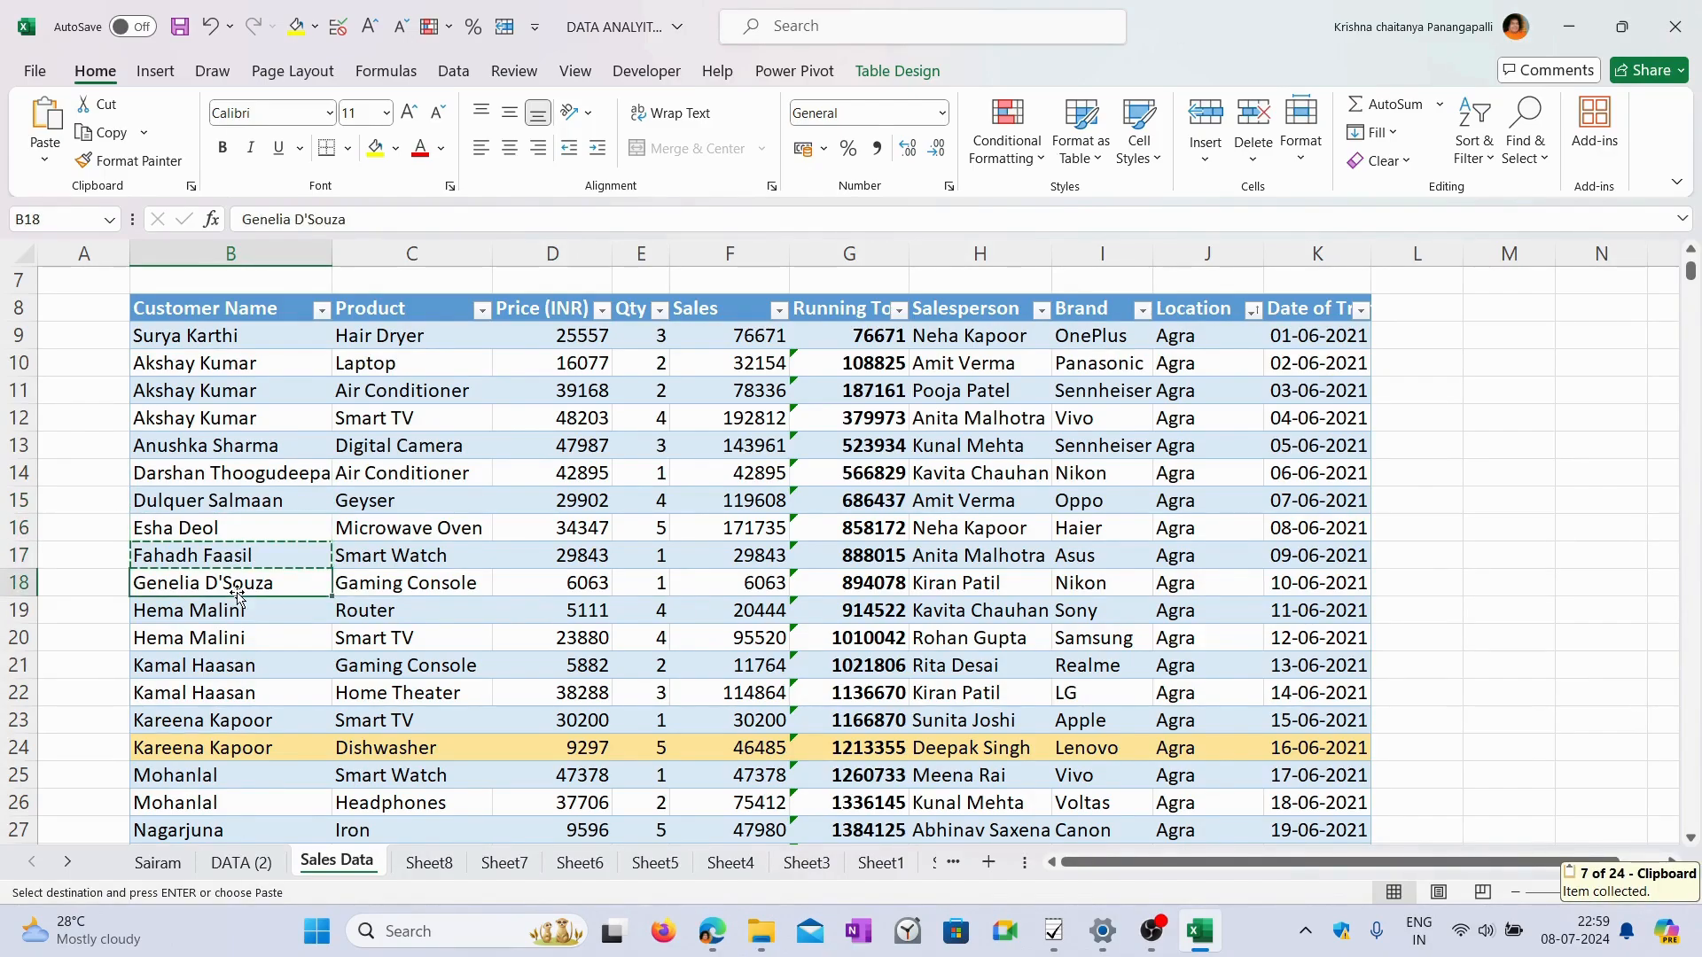
key(ctrl+c)
click(237, 617)
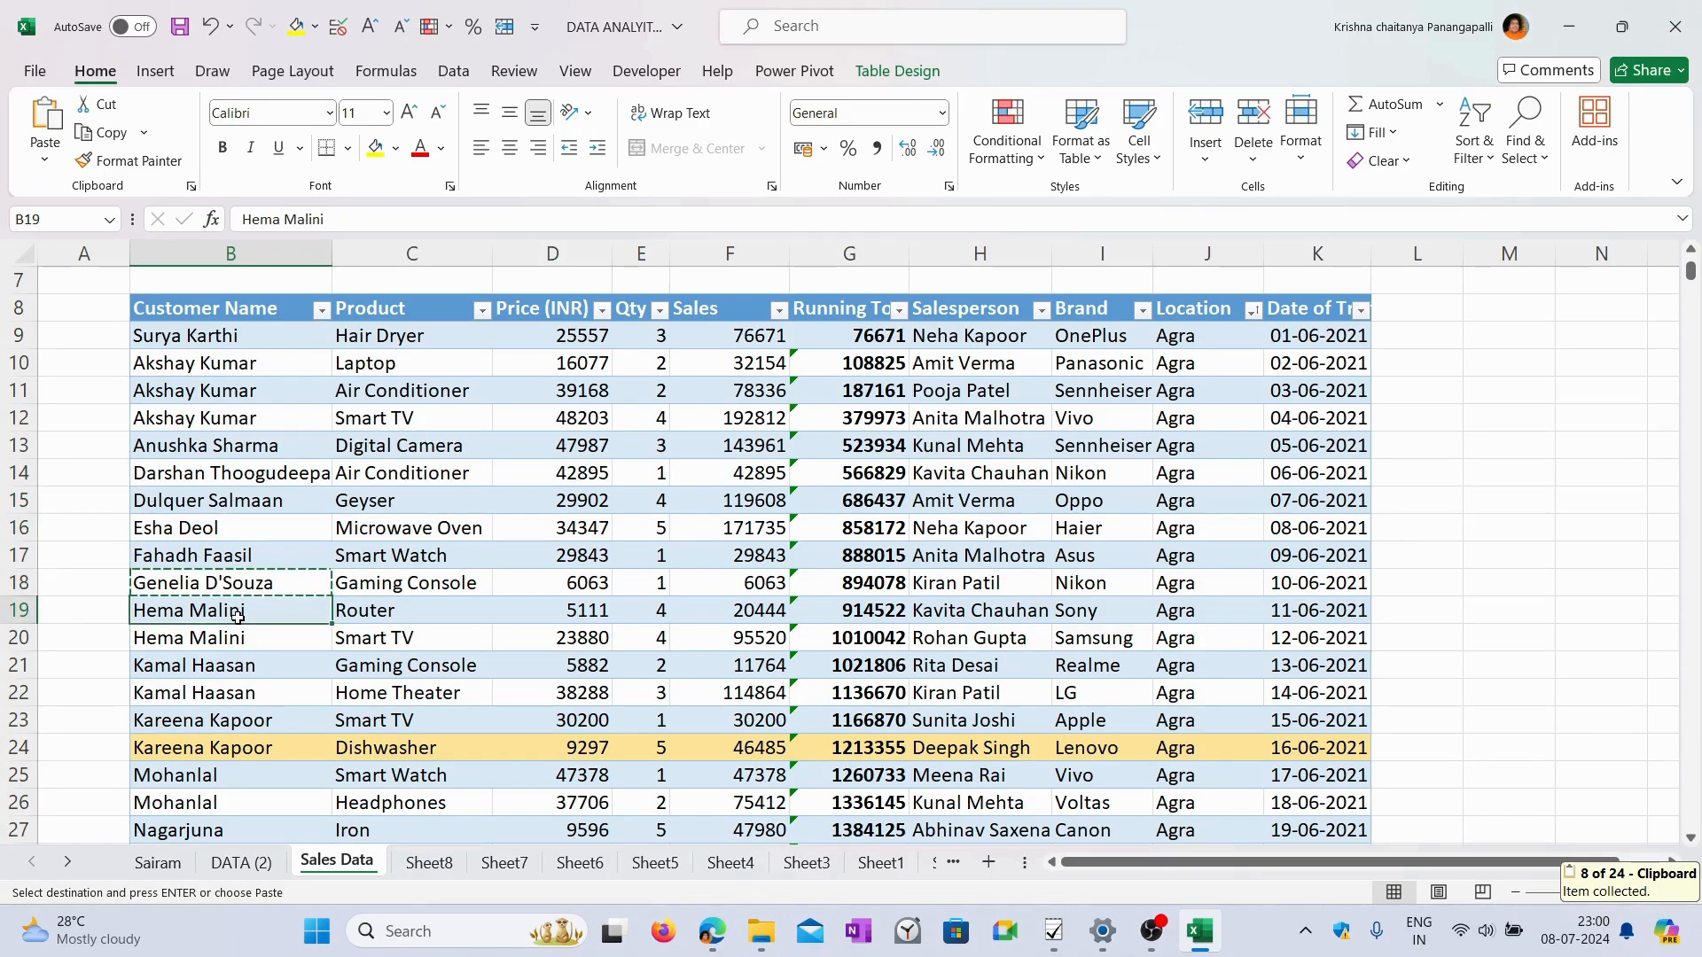
key(ctrl+c)
click(241, 661)
key(ctrl+c)
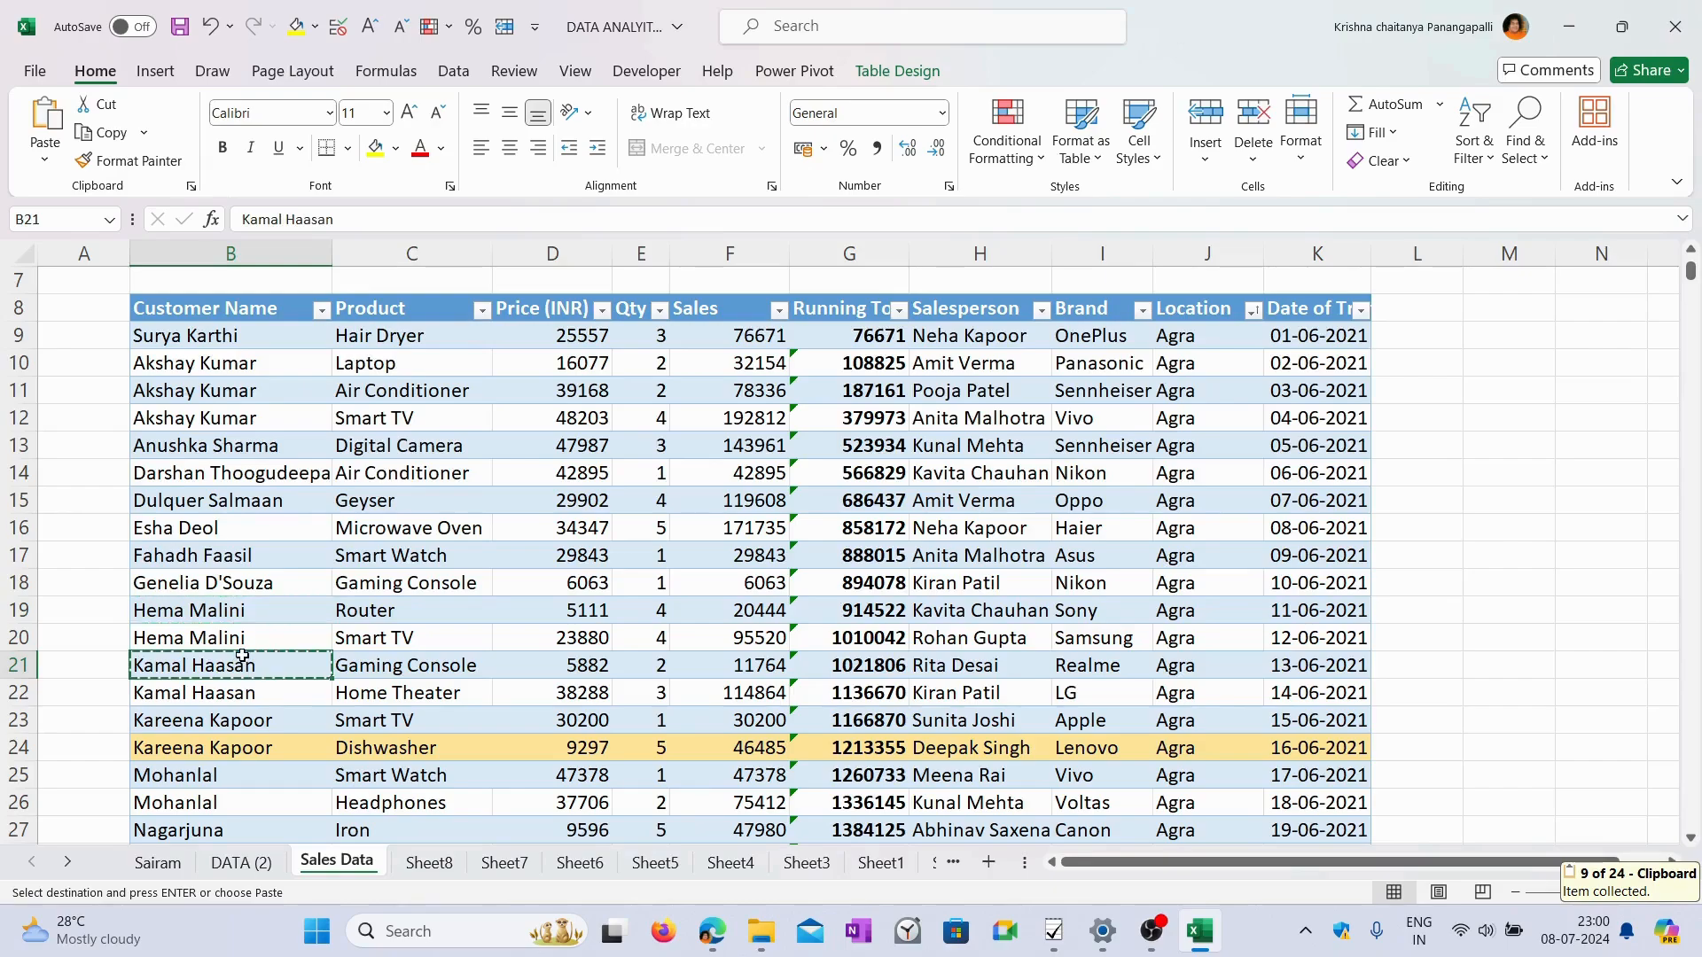
click(238, 730)
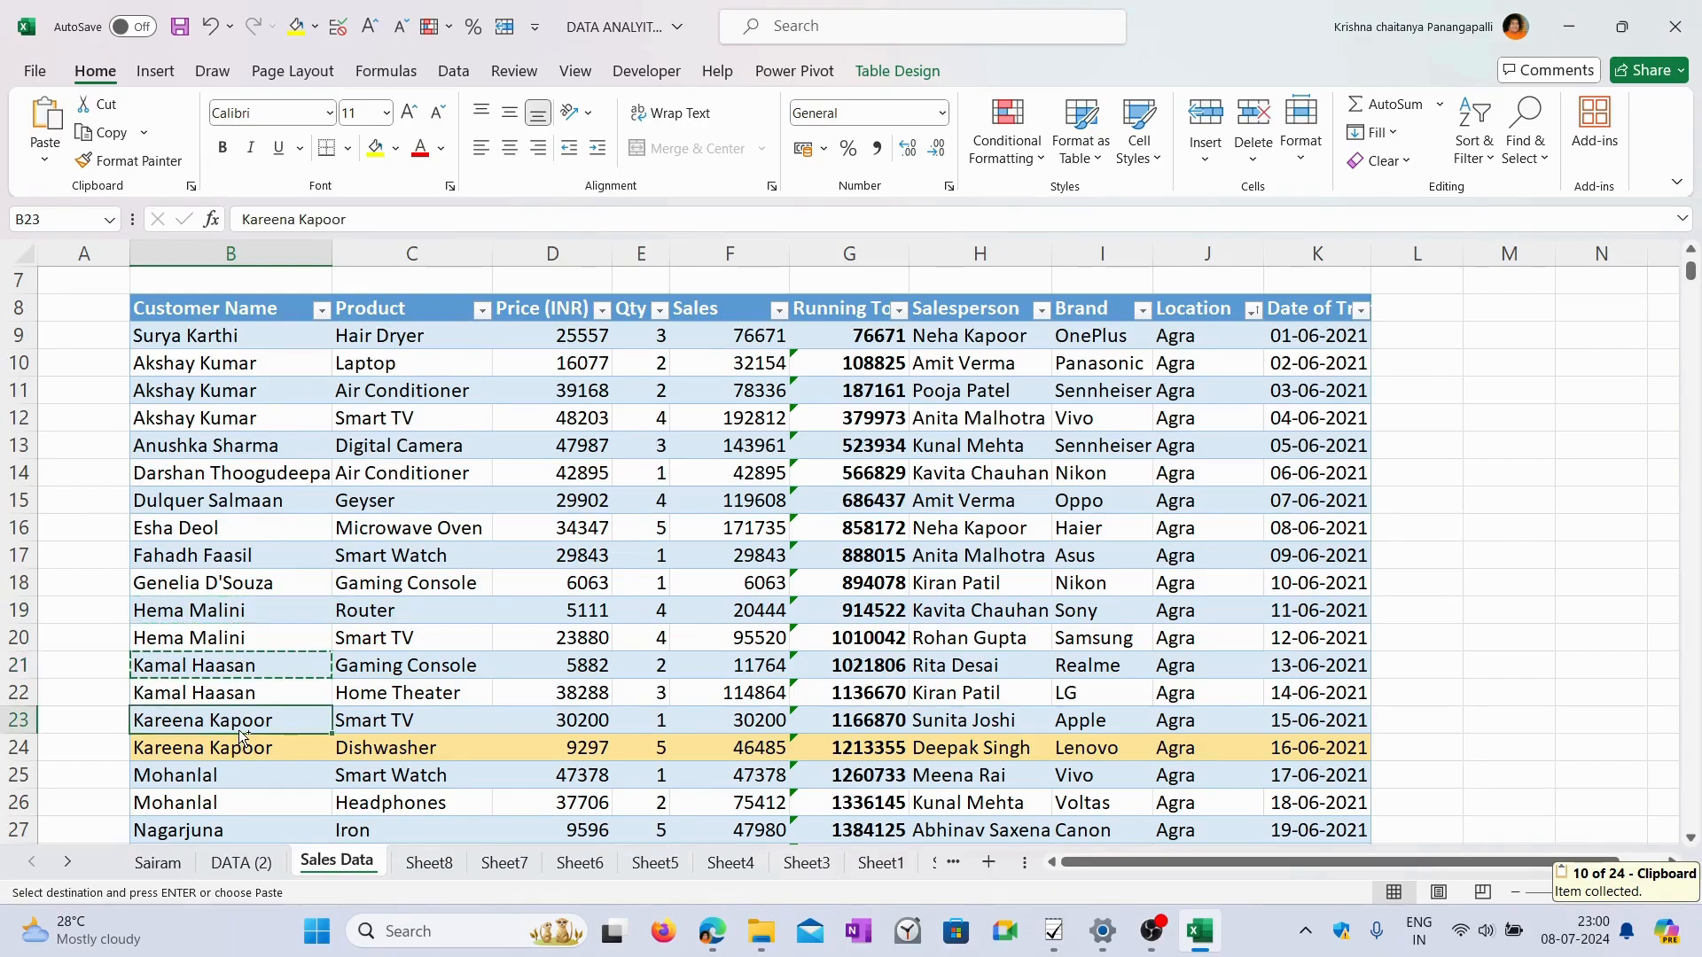
key(ctrl+c)
Add a new sheet at the end of the workbook and display the clipboard's list of copied items.
click(934, 863)
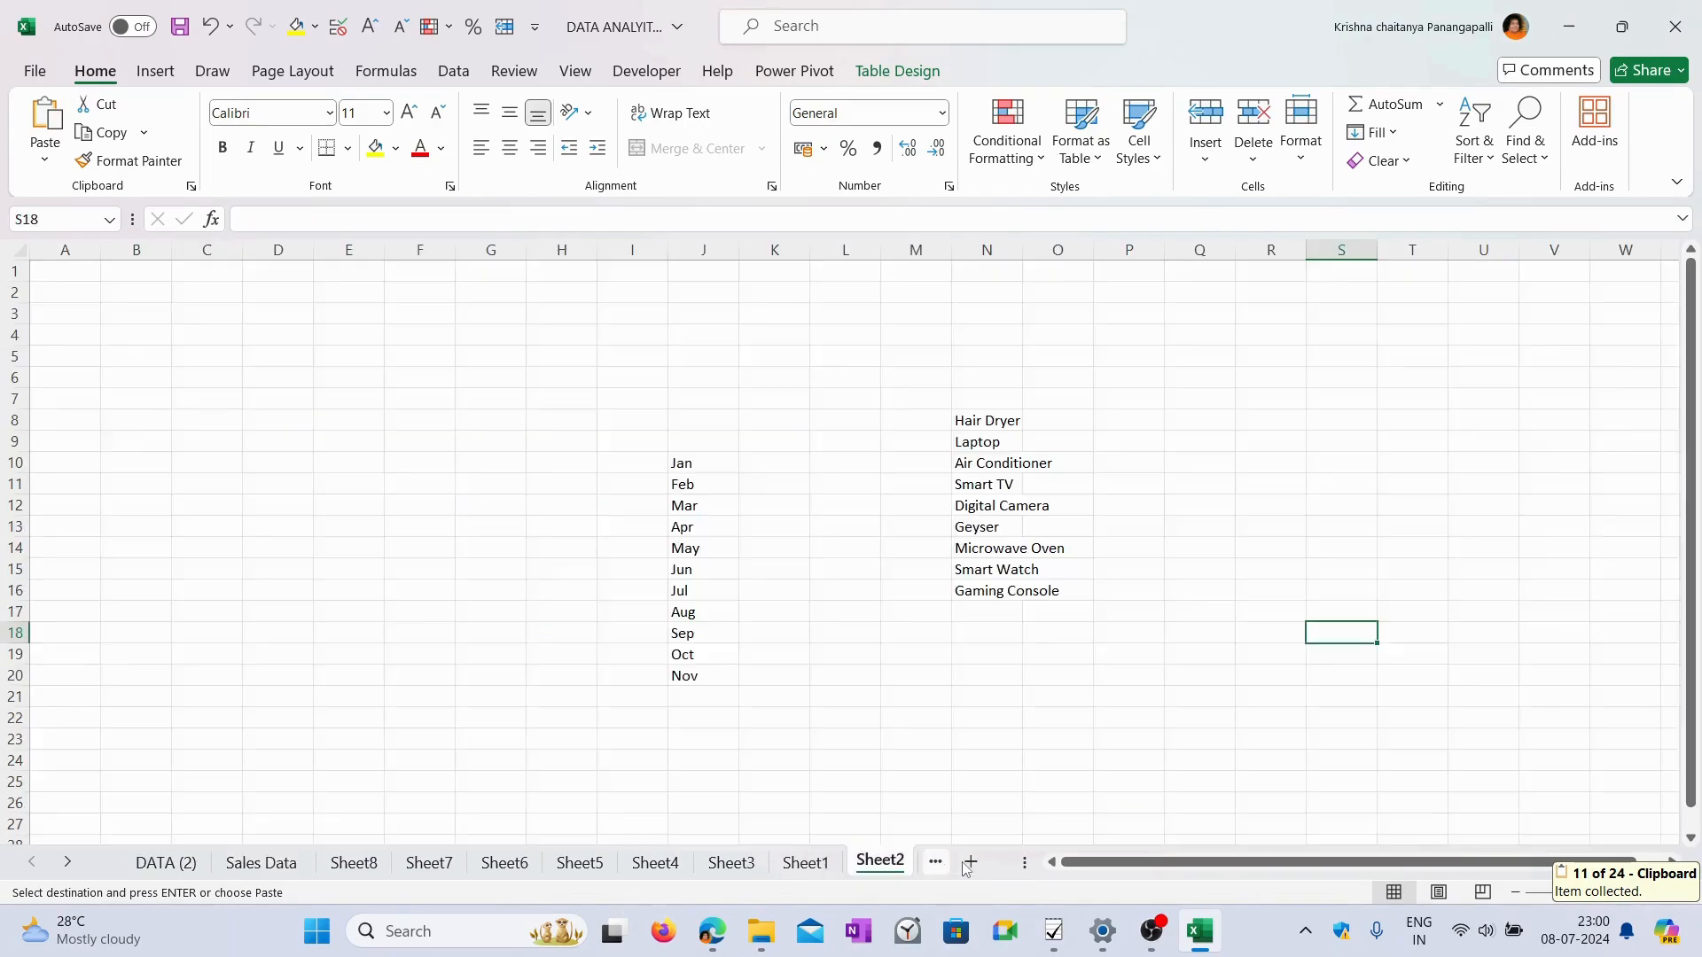
click(970, 862)
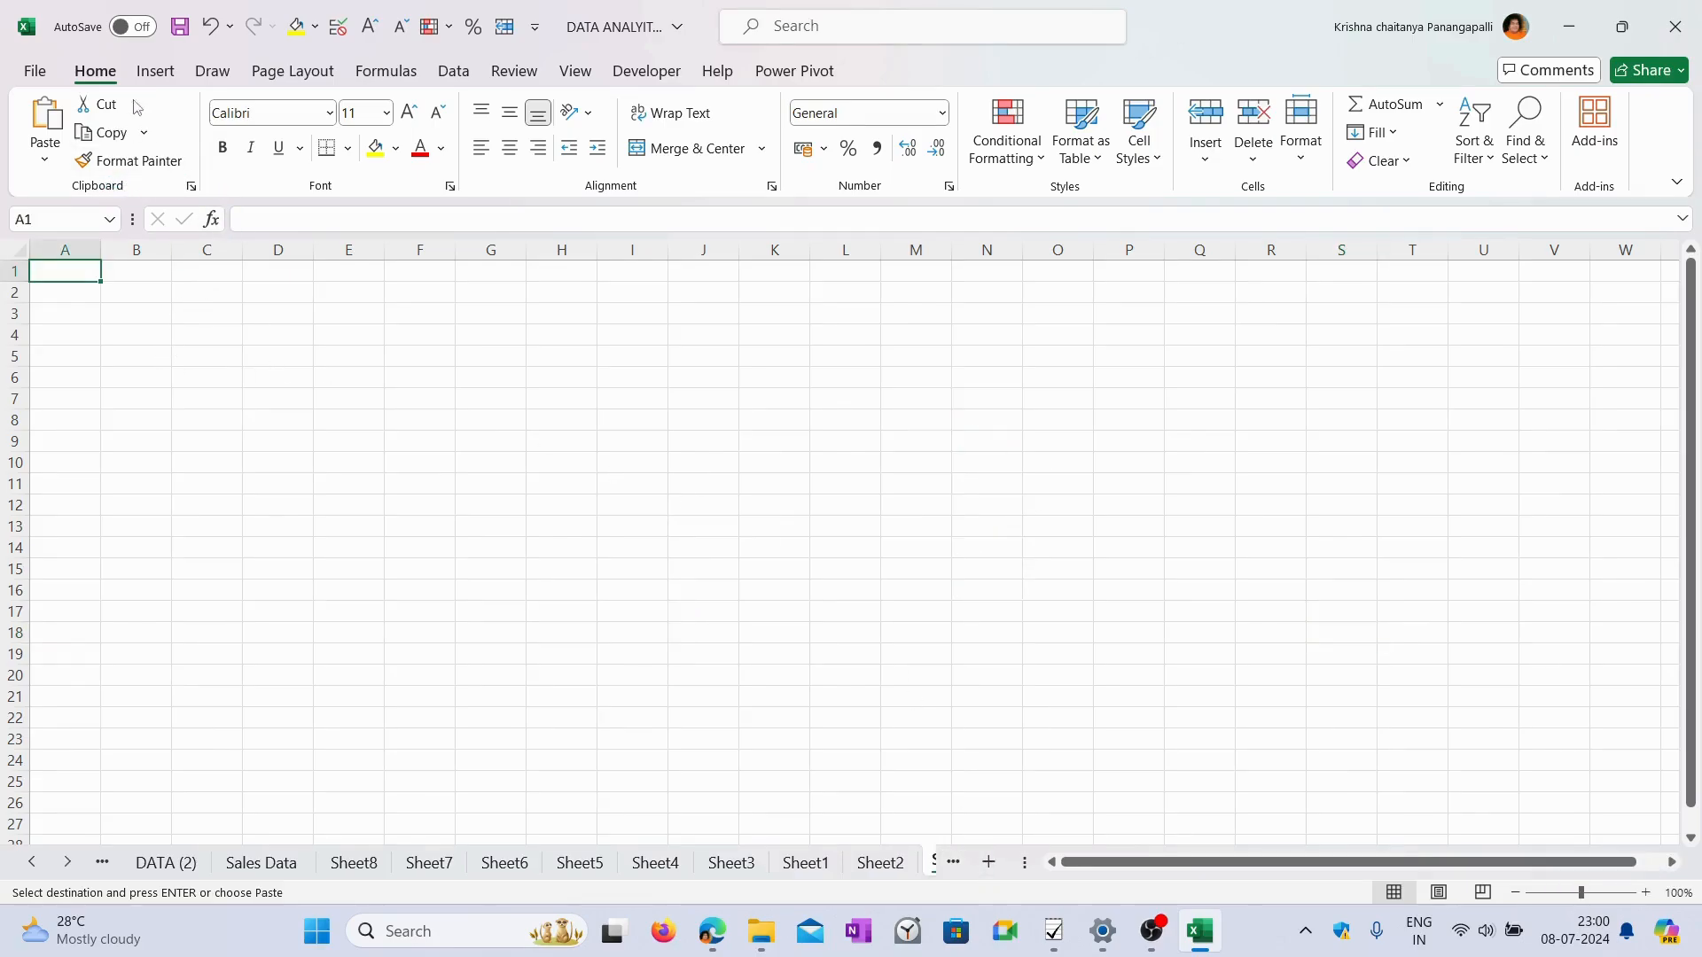
click(190, 186)
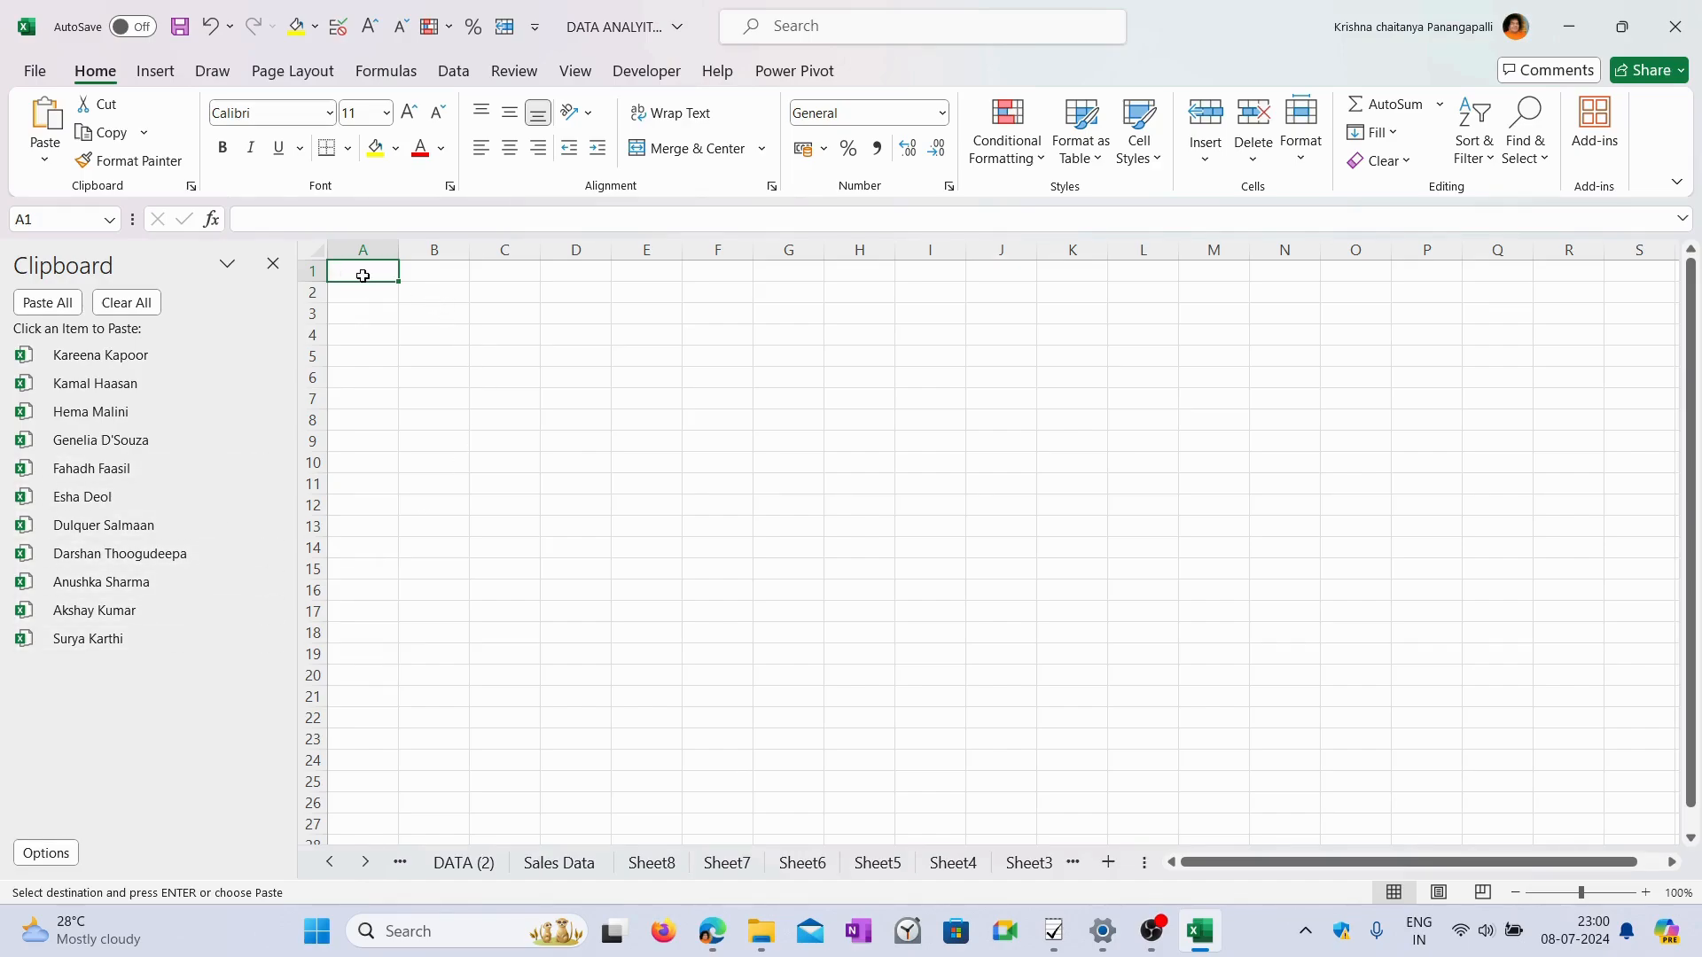
Paste the four oldest collected customer names from the clipboard history, each into A1 of its own new sheet.
click(85, 639)
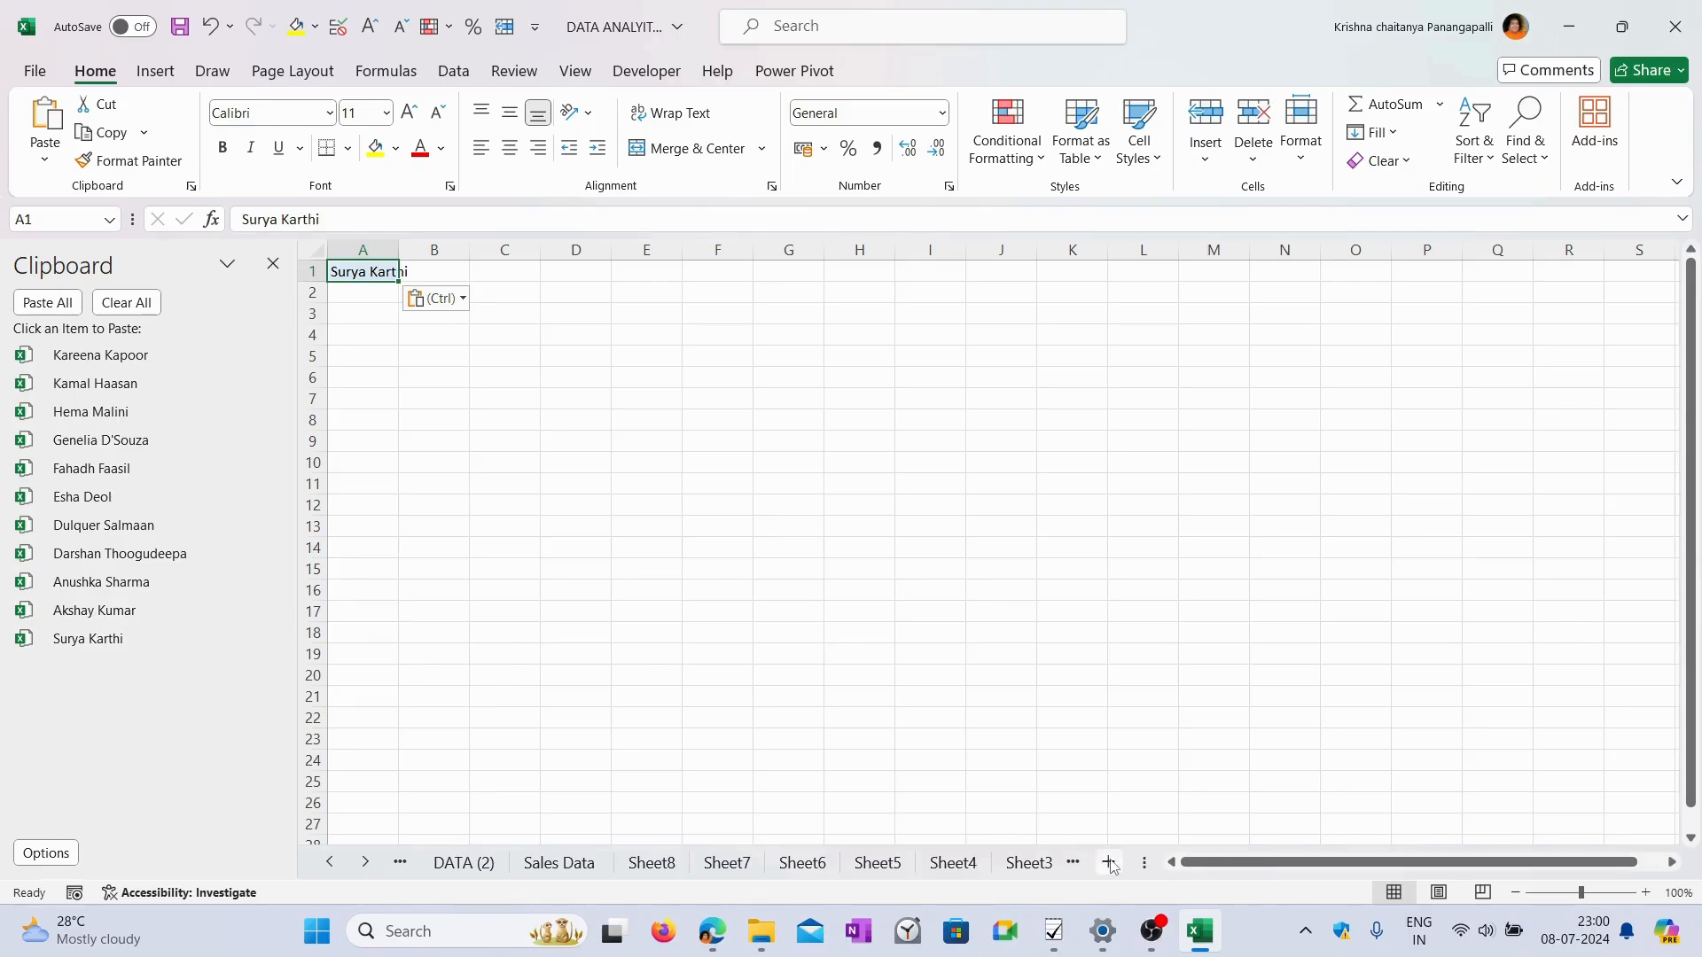
key(Delete)
click(94, 611)
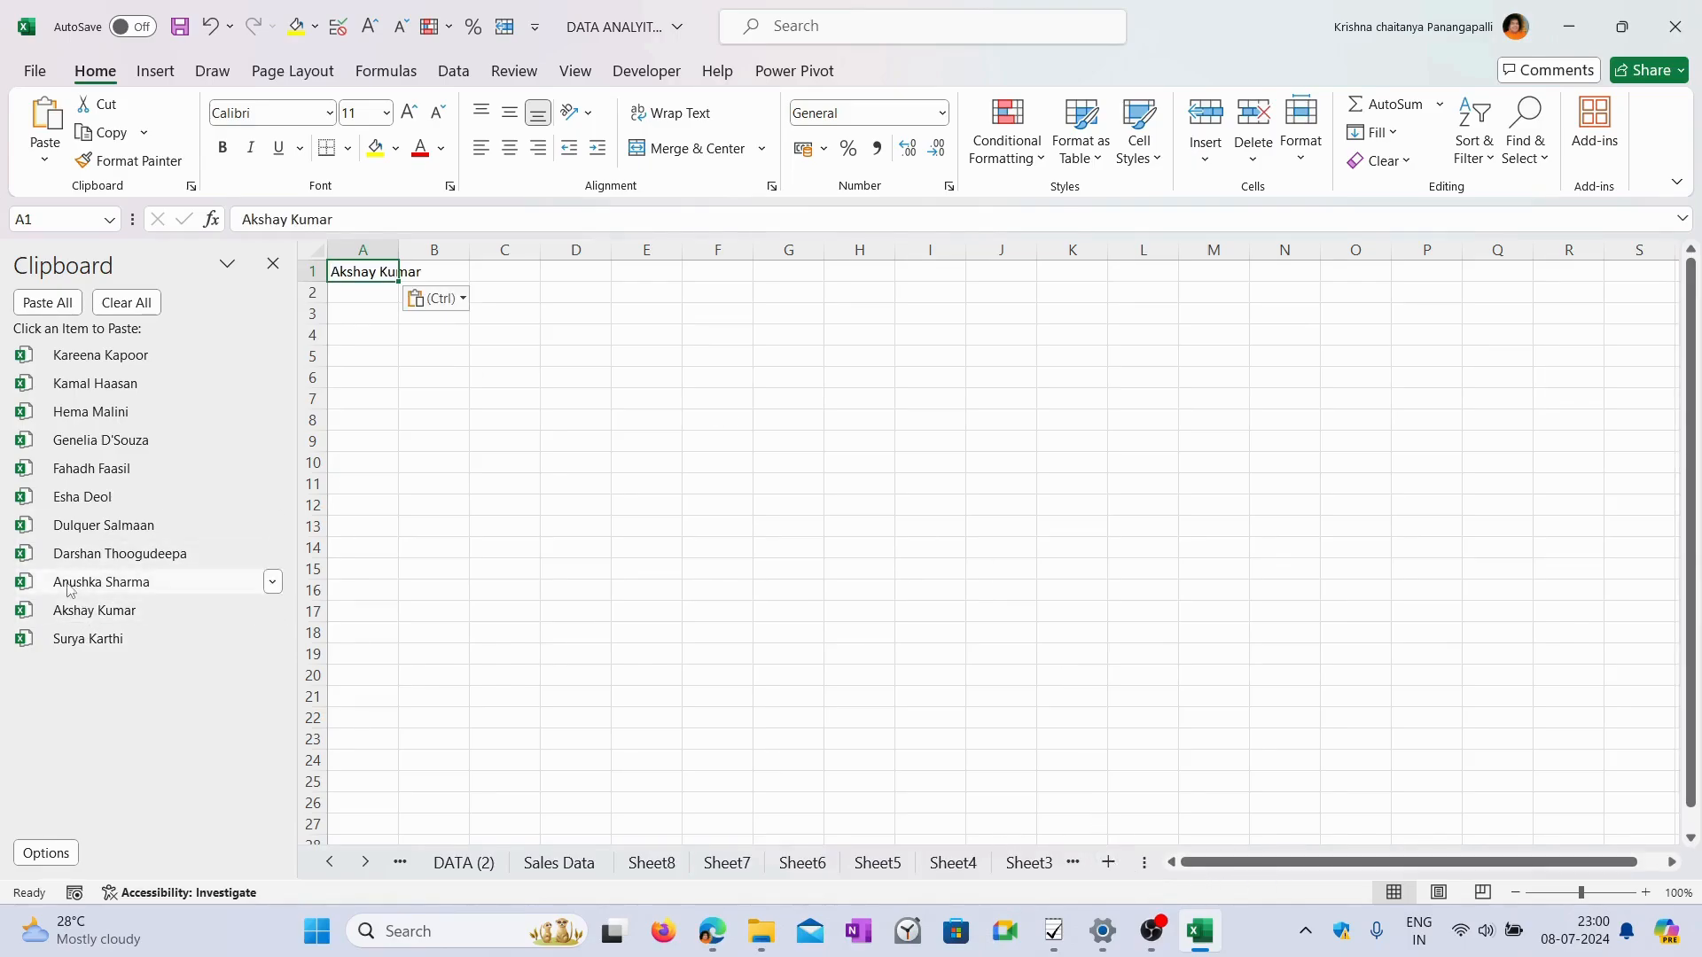
key(Delete)
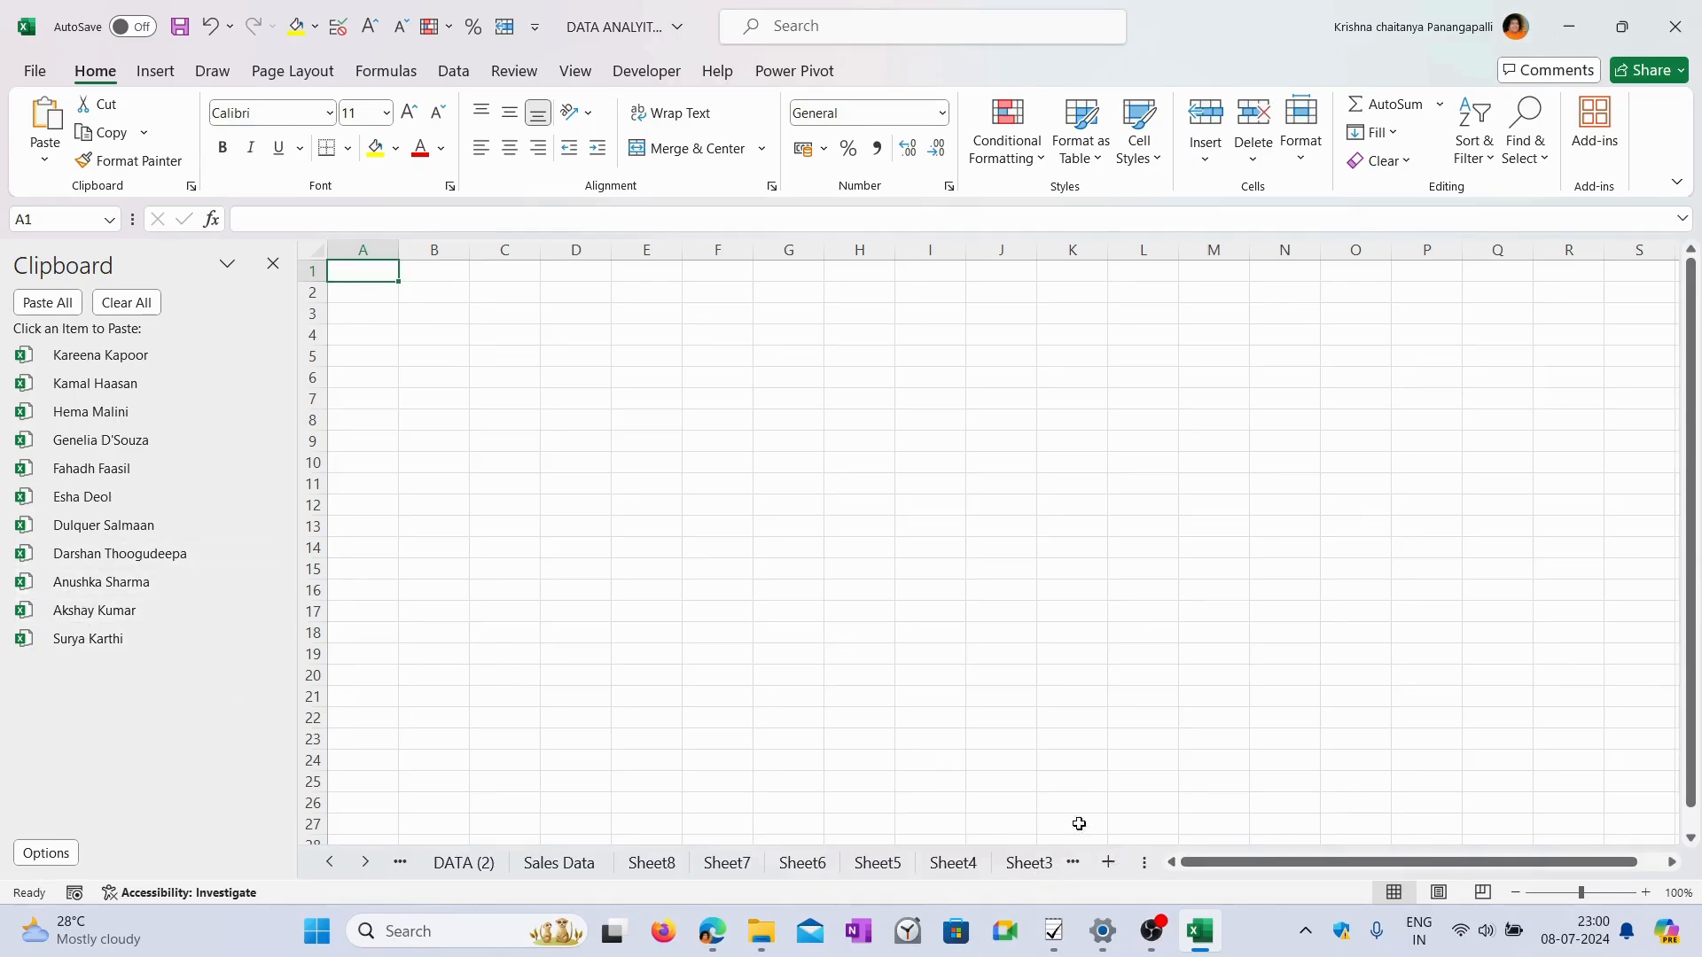
click(129, 584)
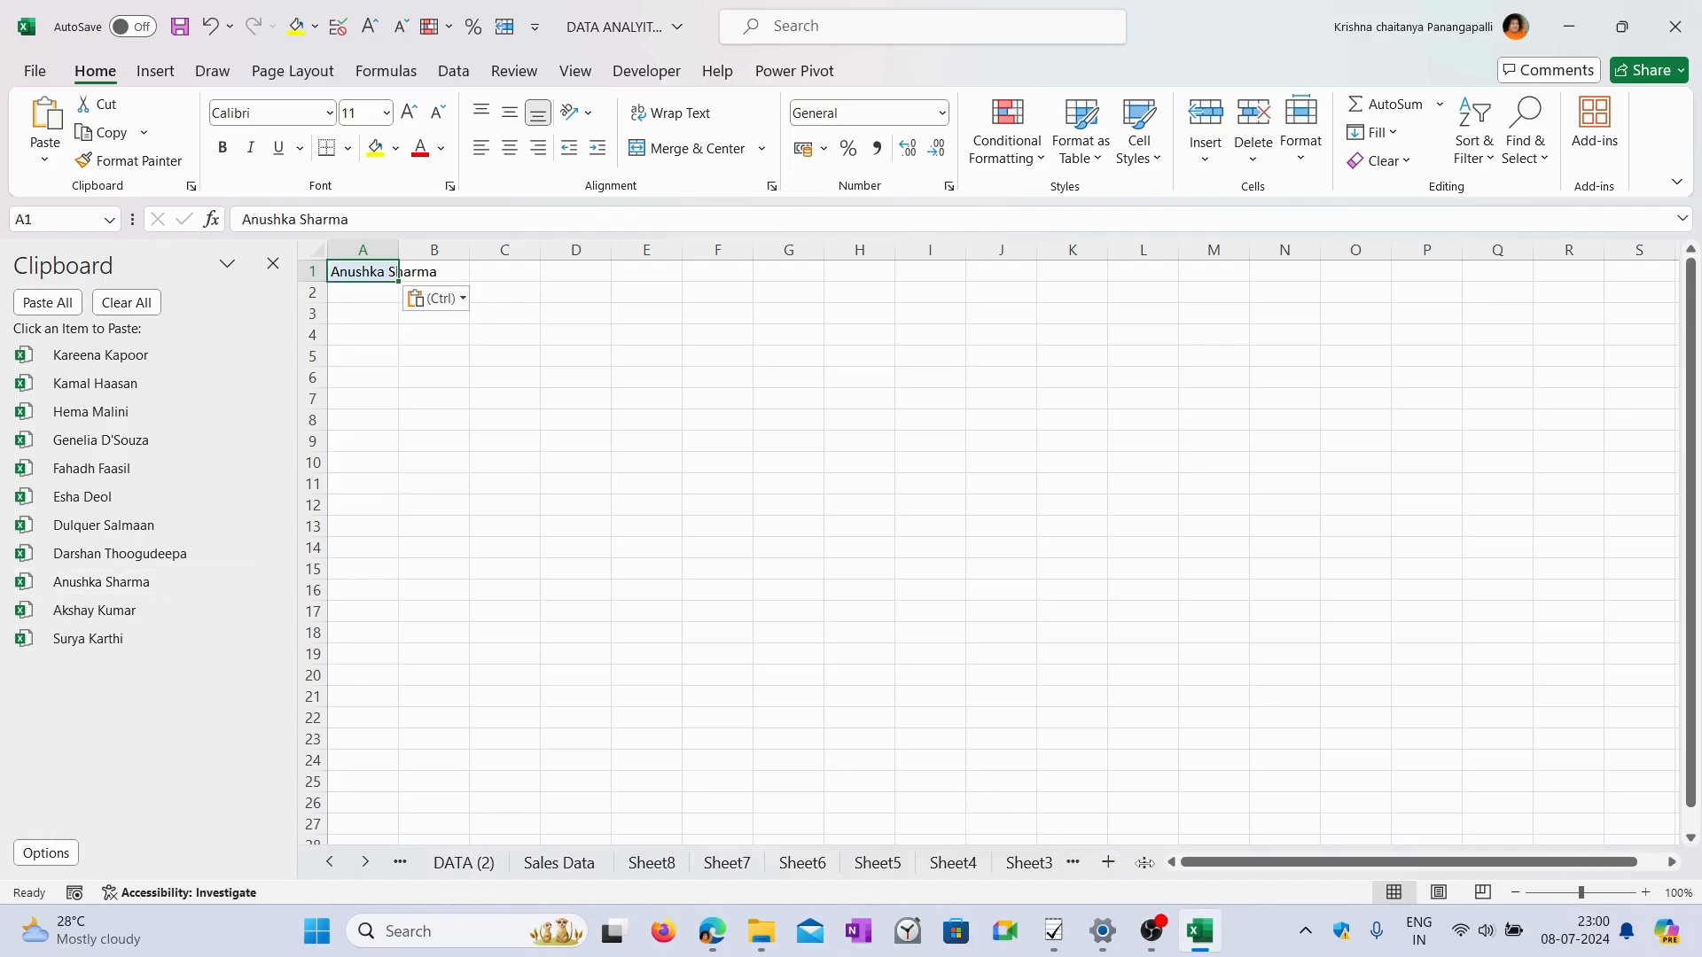
key(Delete)
click(97, 555)
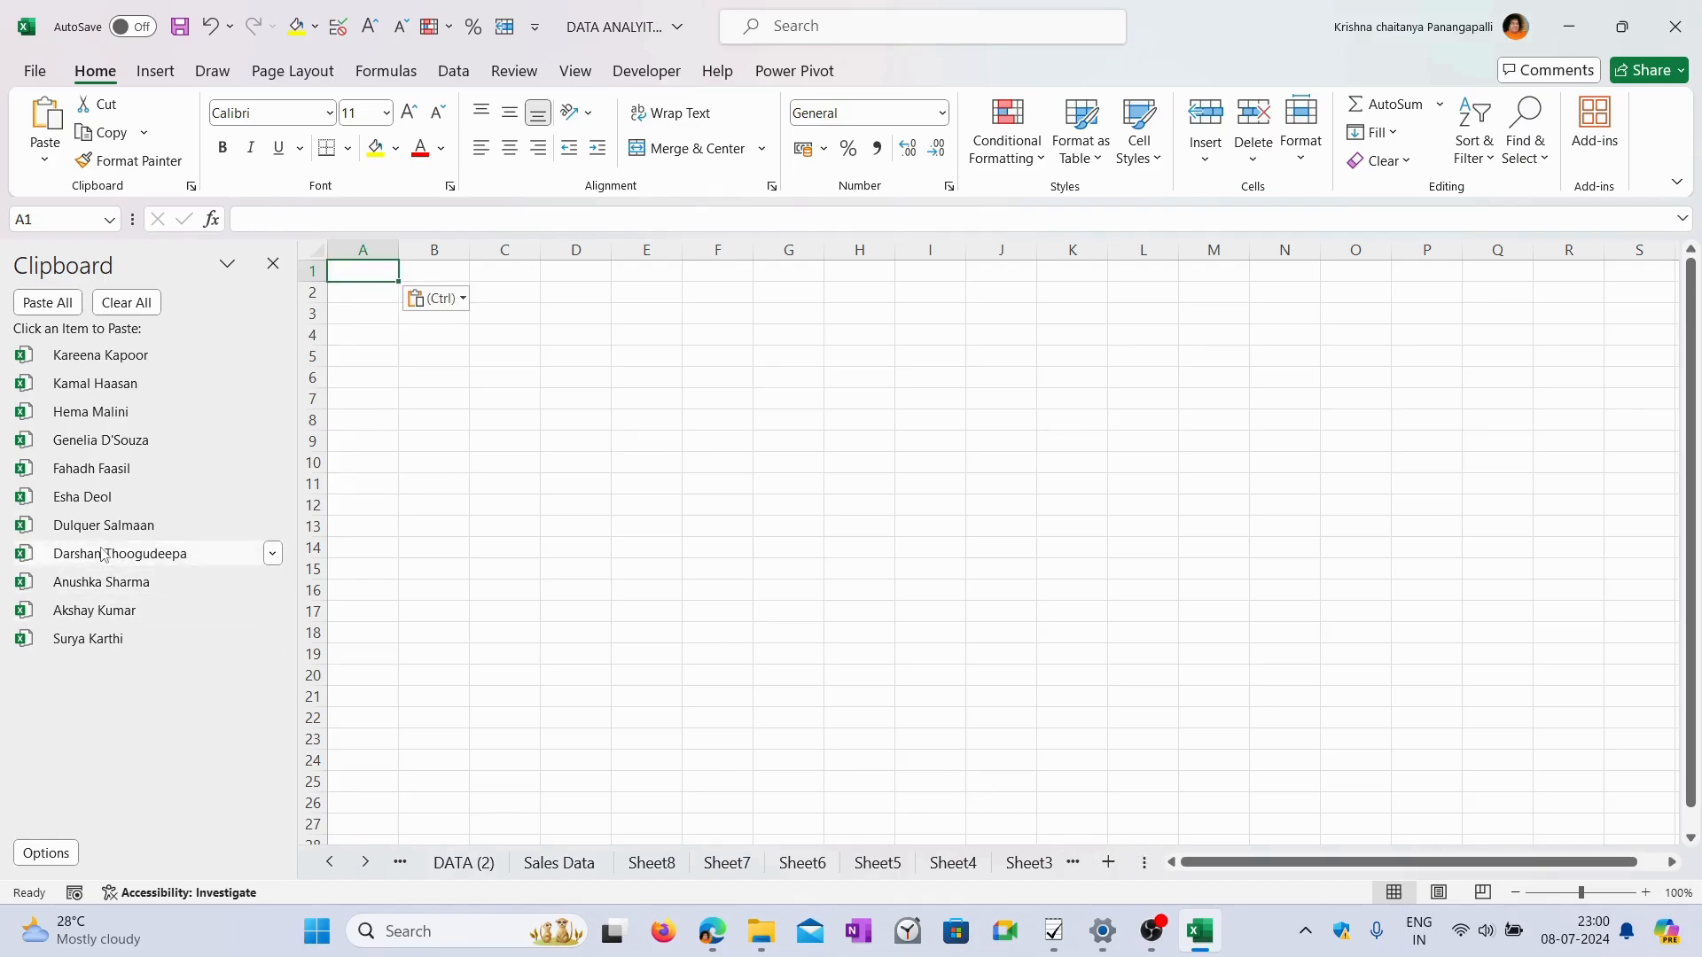